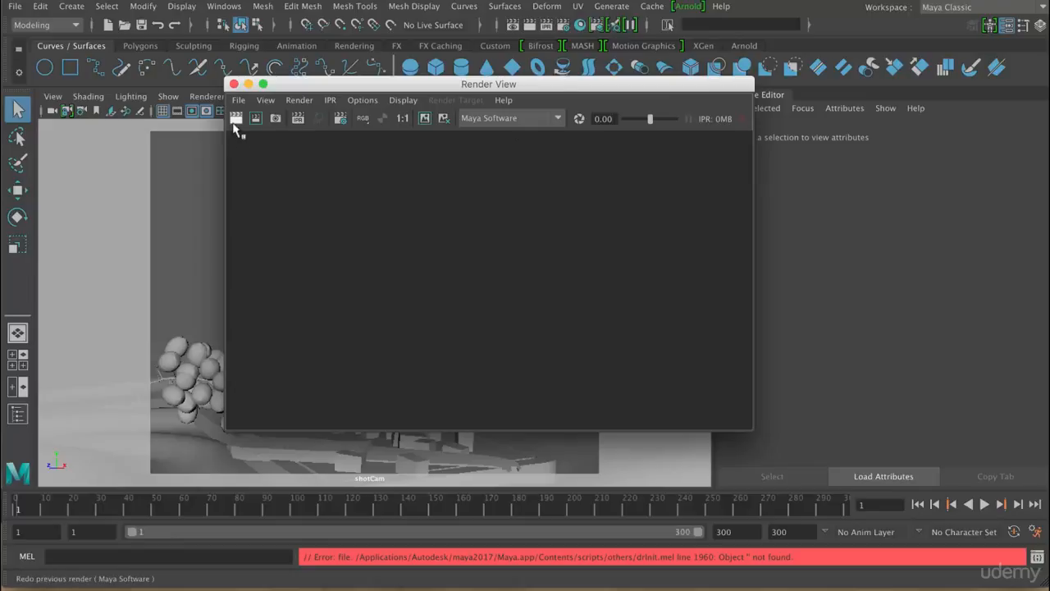
Render the shotCam view with Maya Software and keep the displayed image in the Render View.
right_click(235, 123)
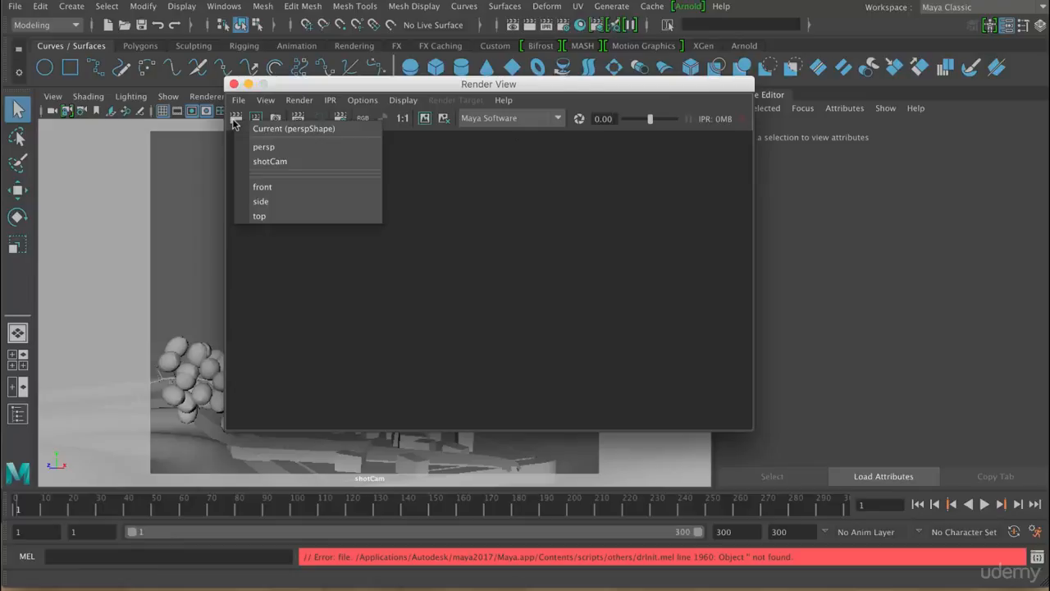
left_click(275, 167)
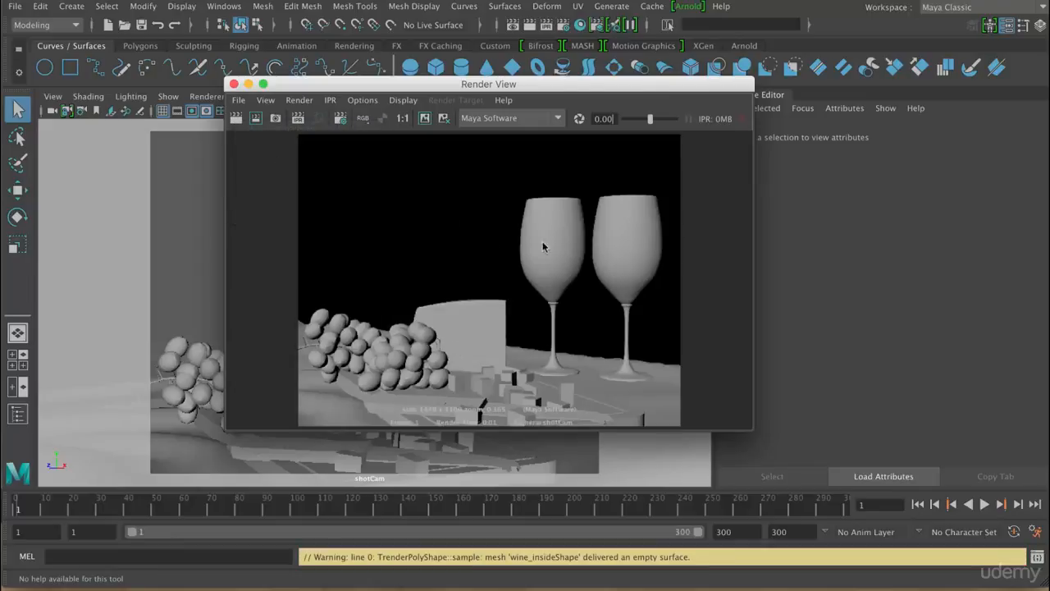
left_click(425, 118)
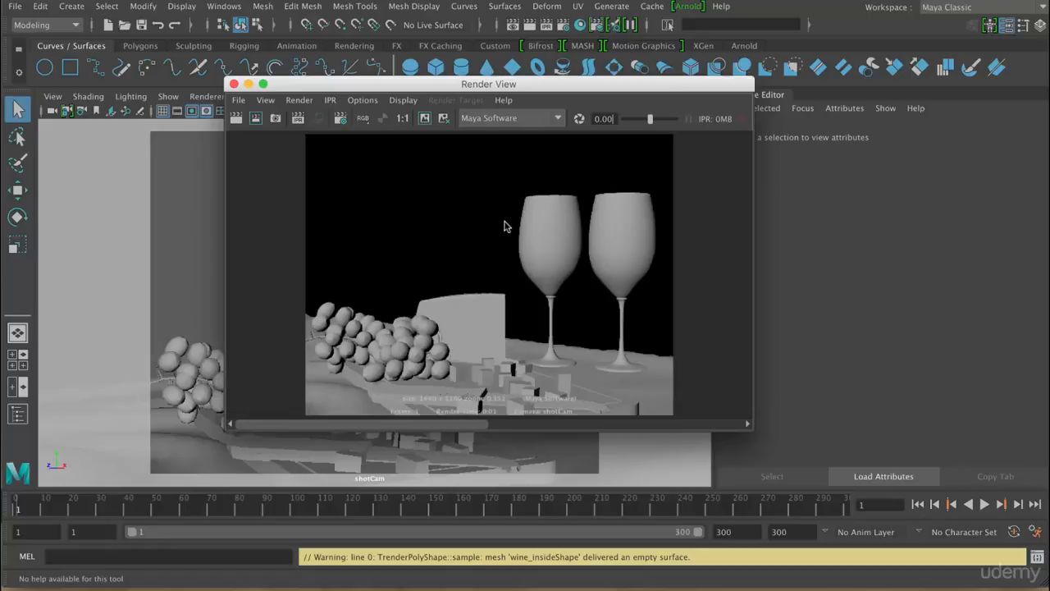
Switch the renderer to Arnold Renderer and set the test resolution to 50% Settings (720x550).
left_click(504, 118)
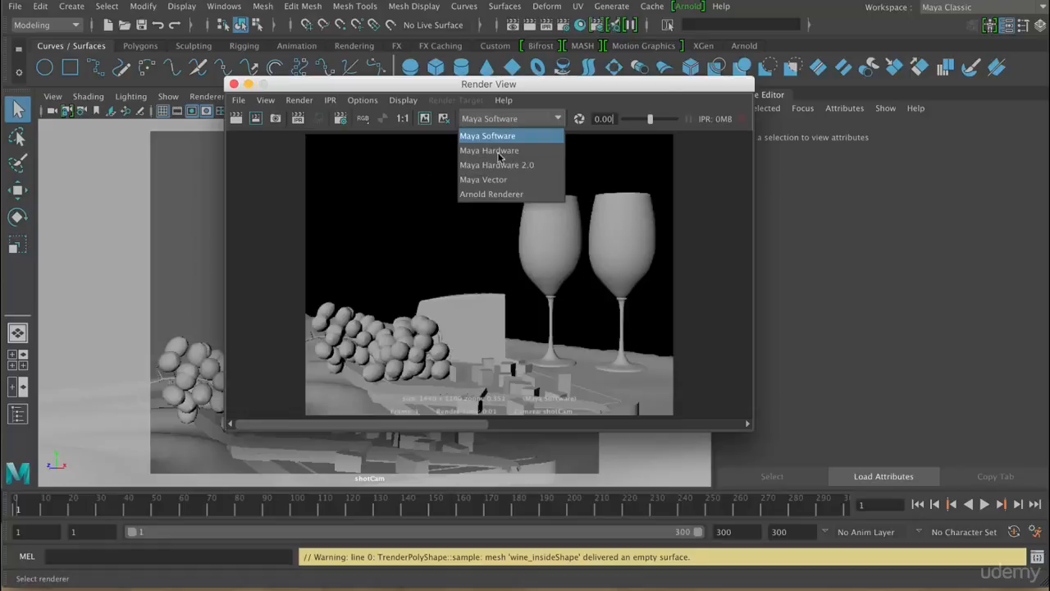
left_click(489, 197)
left_click(363, 101)
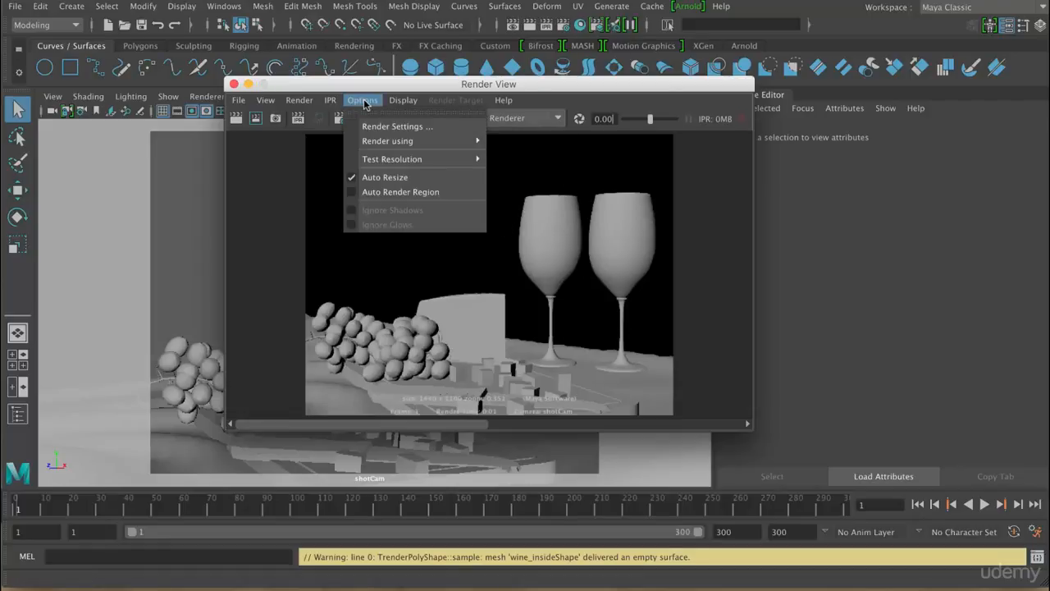
mouse_move(365, 157)
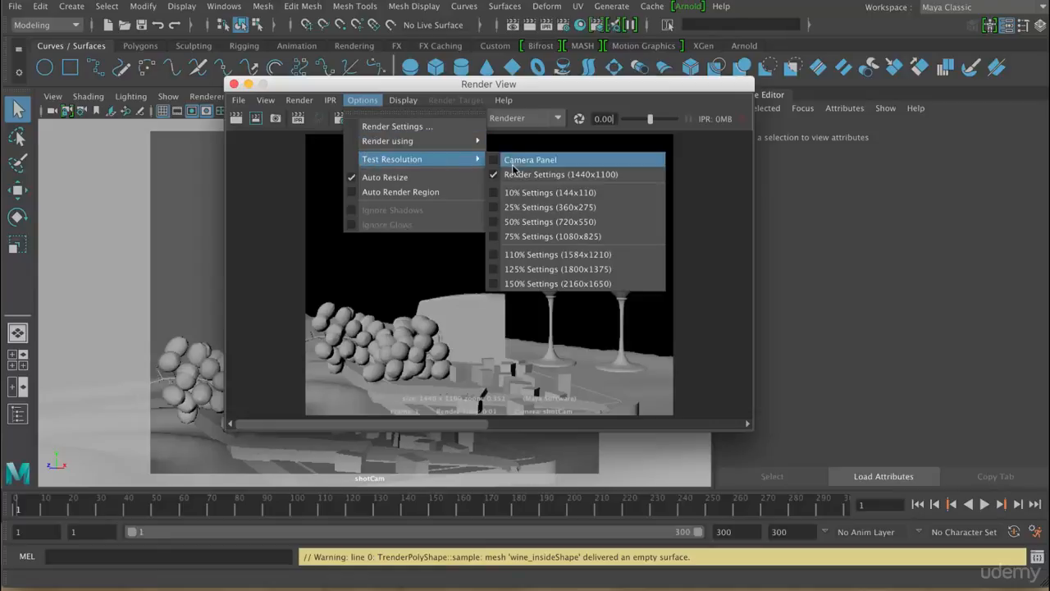
left_click(512, 223)
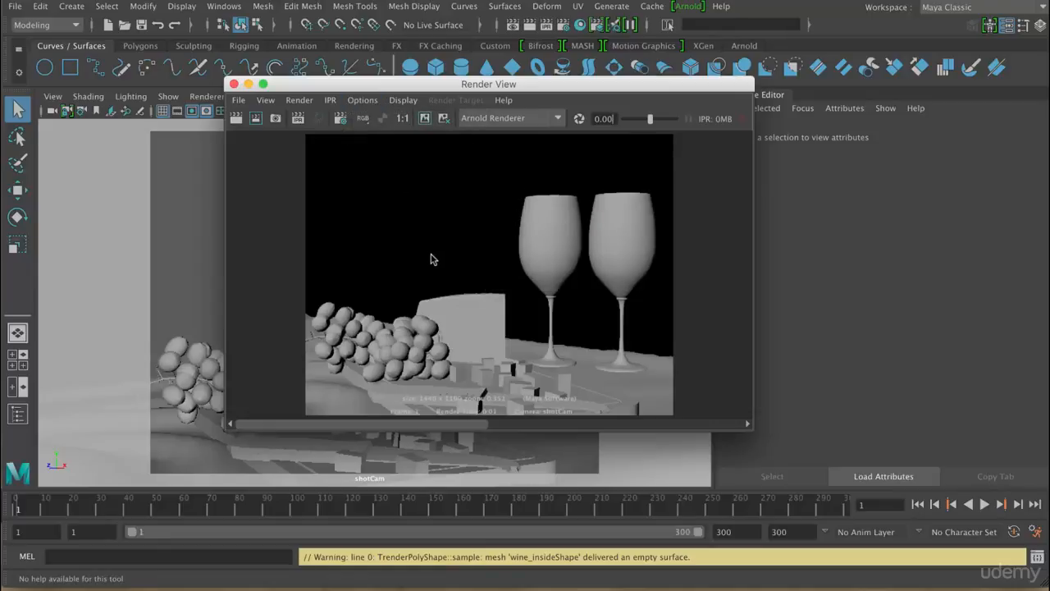
Enlarge the Render View window, render the shot with Arnold, and check the image's alpha channel.
left_click_drag(749, 435, 827, 530)
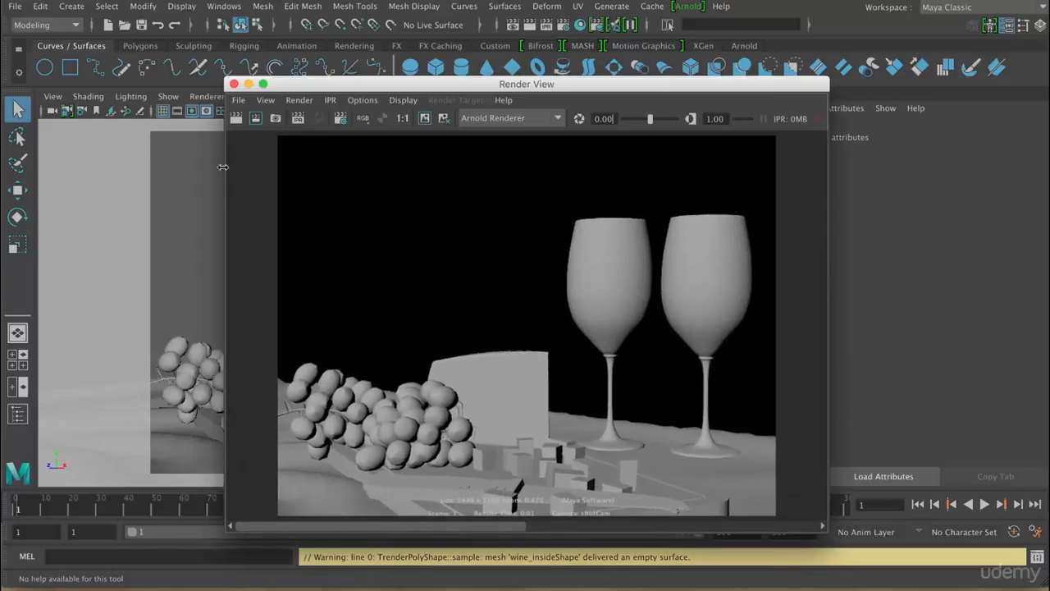
left_click(236, 119)
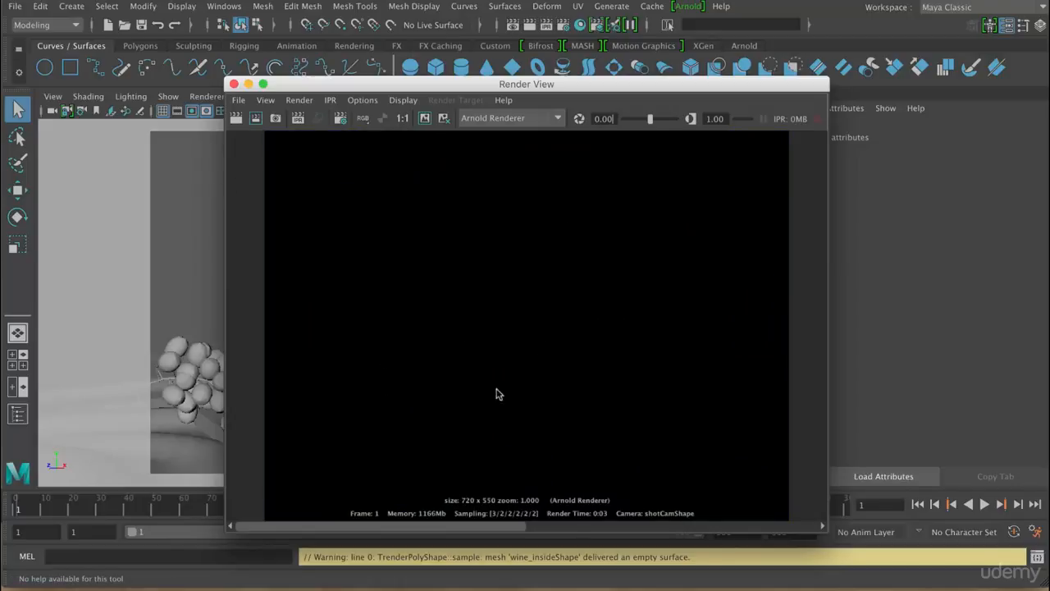
left_click(383, 118)
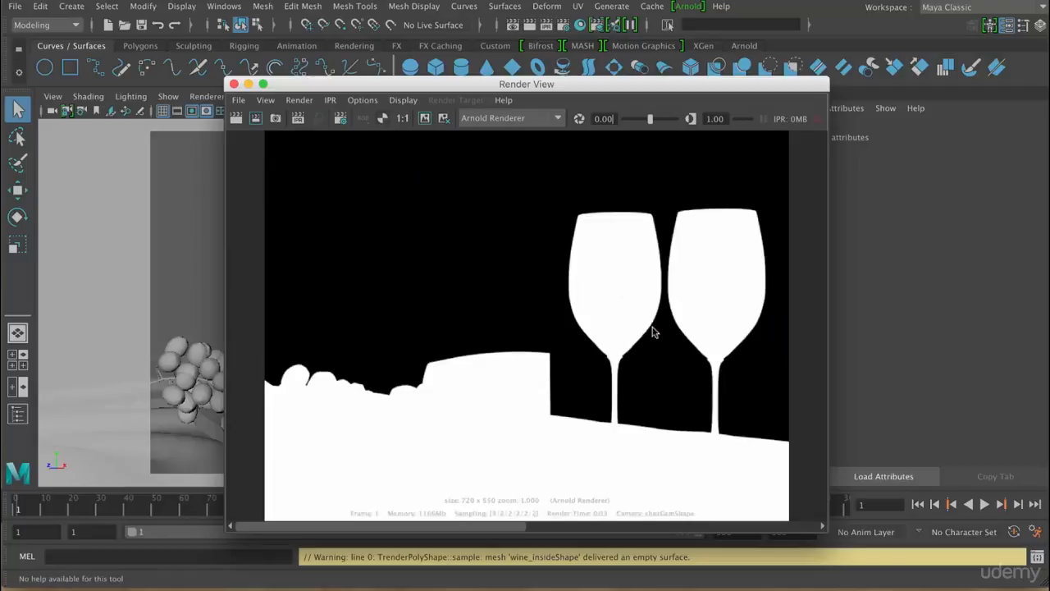
left_click(364, 119)
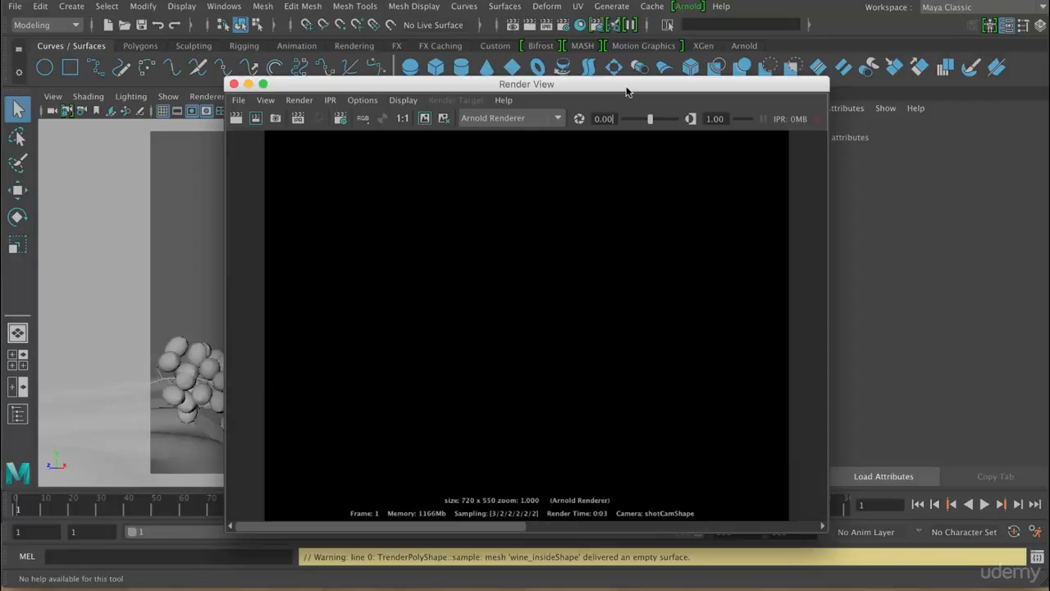
Create an Arnold area light and minimize the Render View window to uncover the viewport.
left_click_drag(626, 91, 445, 64)
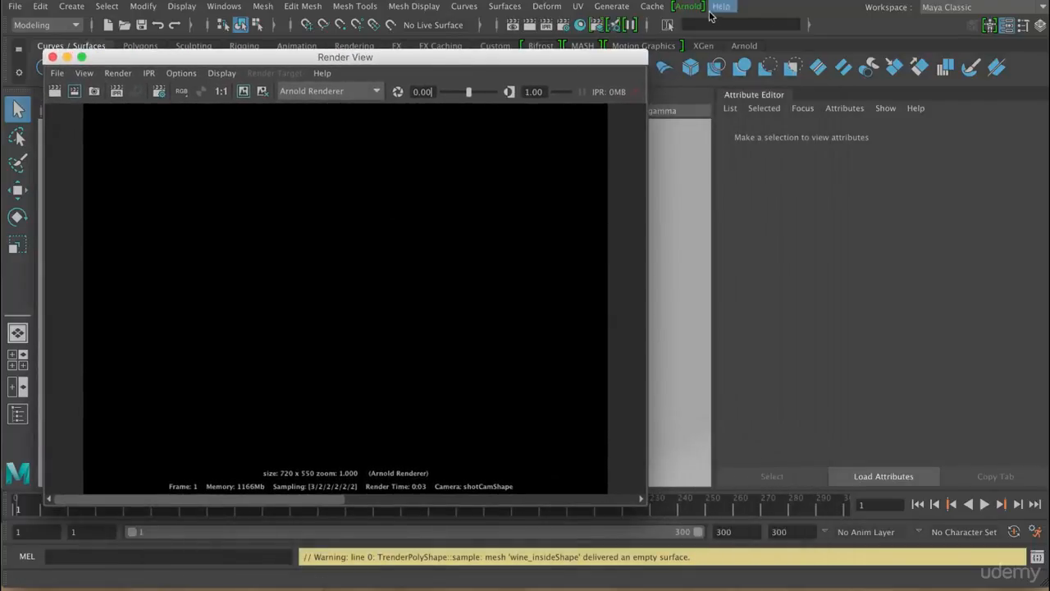
left_click(688, 7)
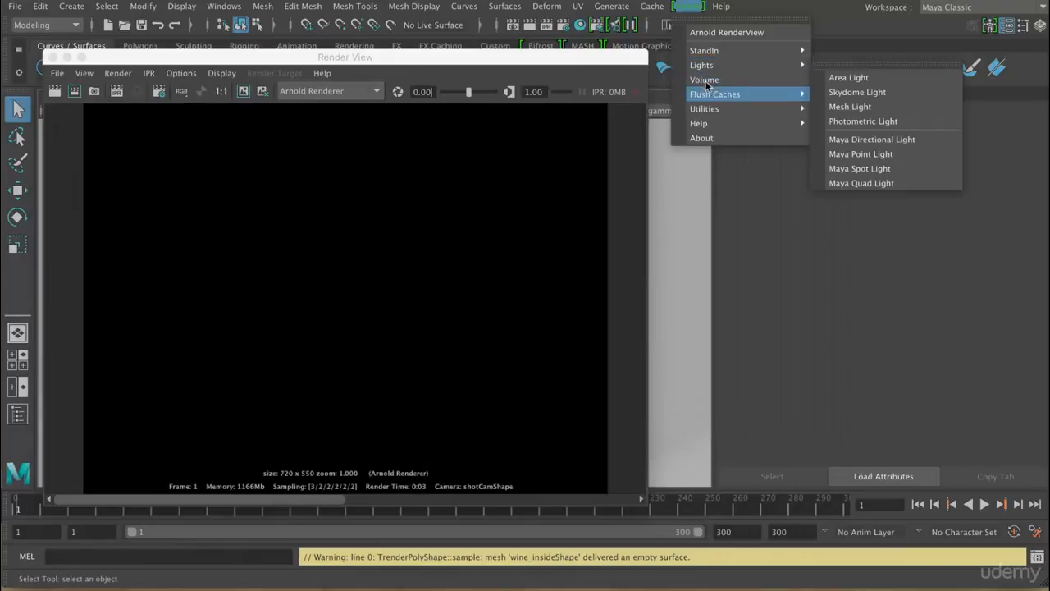
left_click(845, 79)
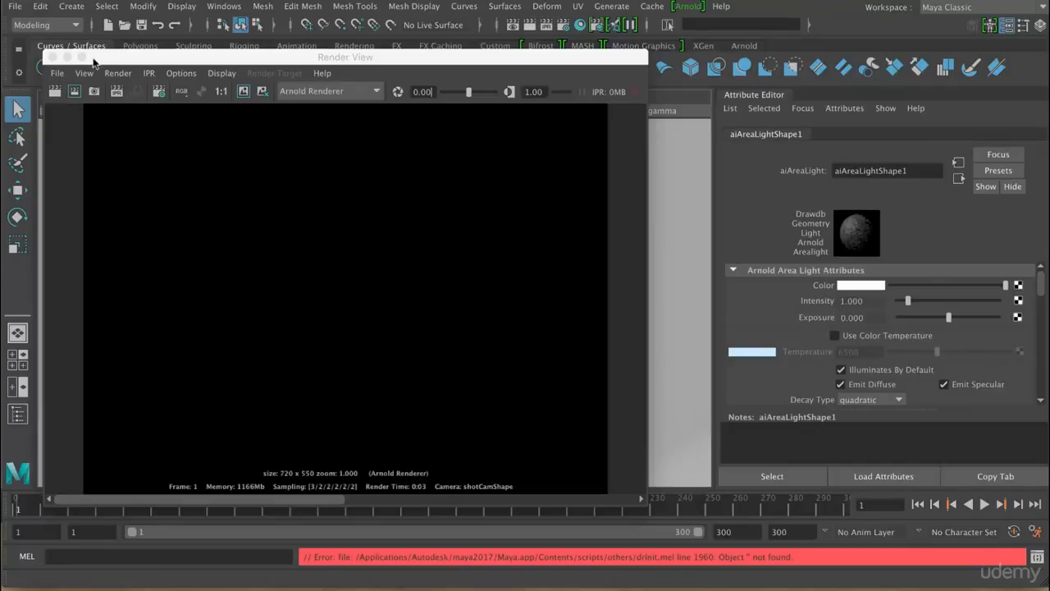
left_click_drag(53, 58, 333, 70)
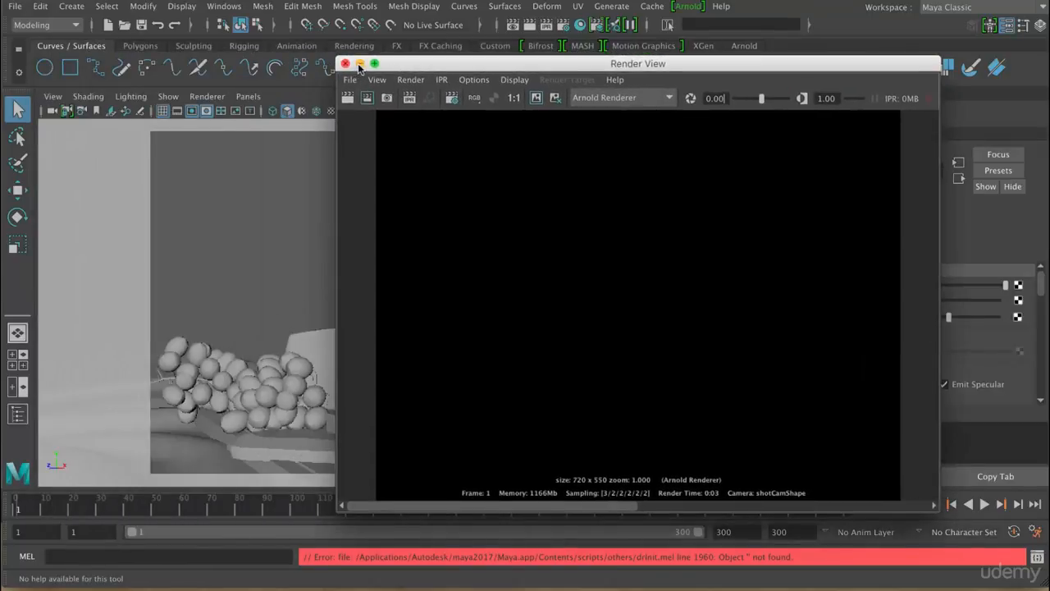
left_click(359, 64)
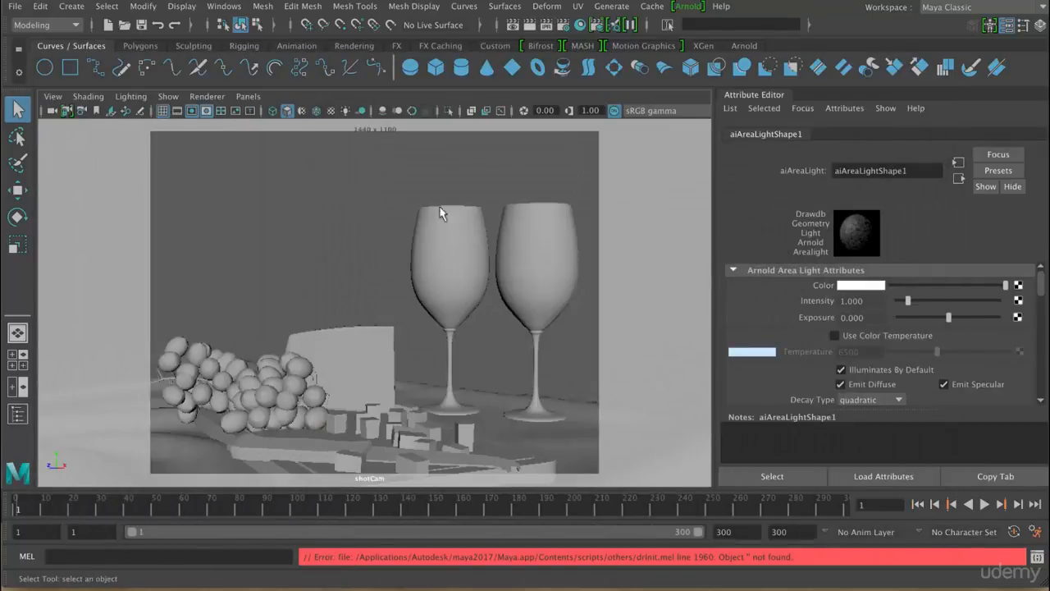
Raise the area light above the grapes and scale it uniformly to about 6.7.
key("w")
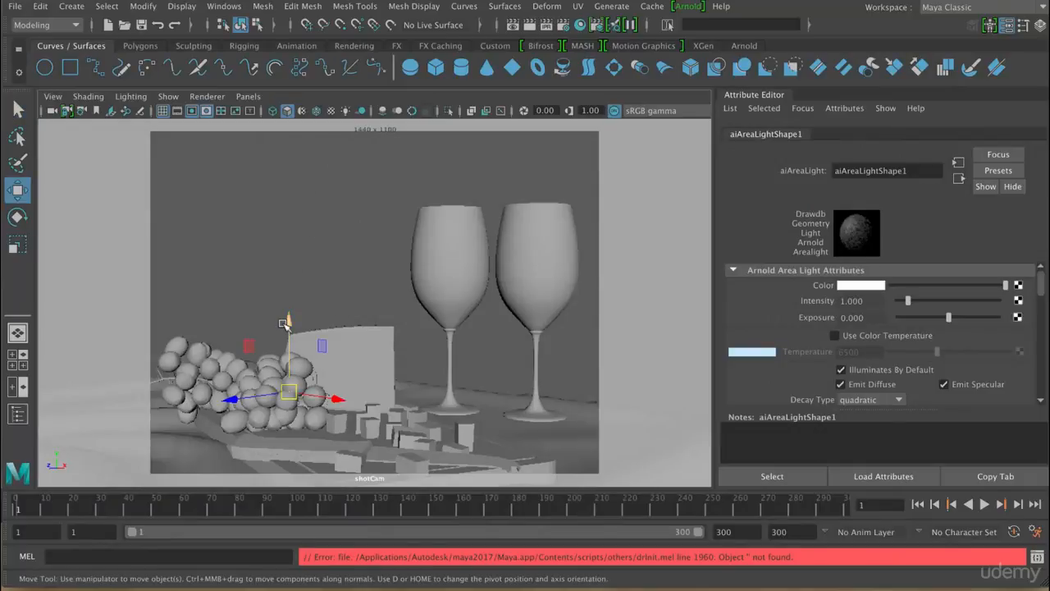
left_click_drag(286, 322, 287, 230)
key("e")
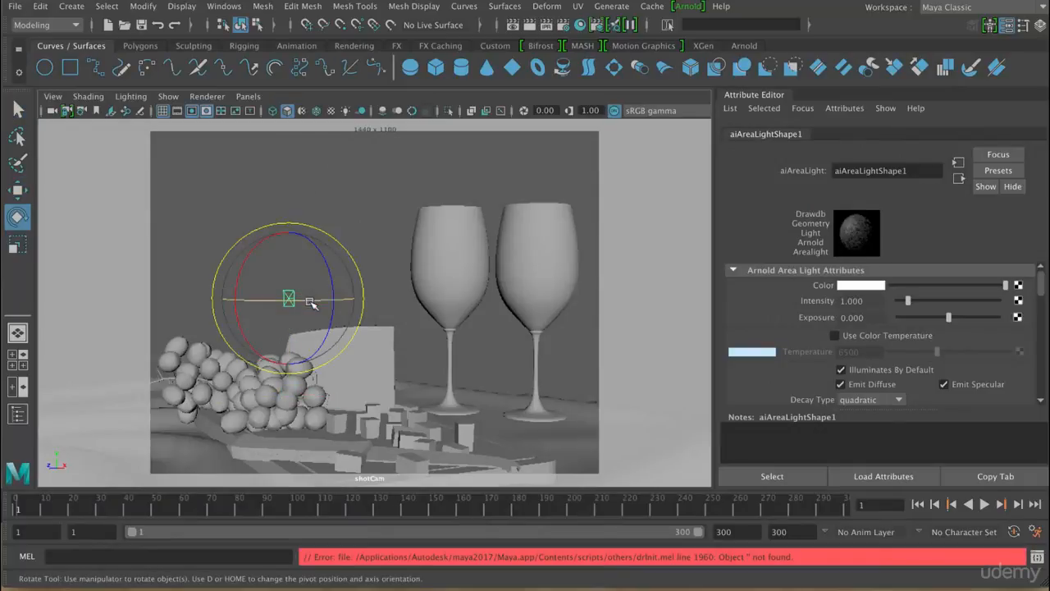
key("r")
left_click_drag(302, 304, 363, 311)
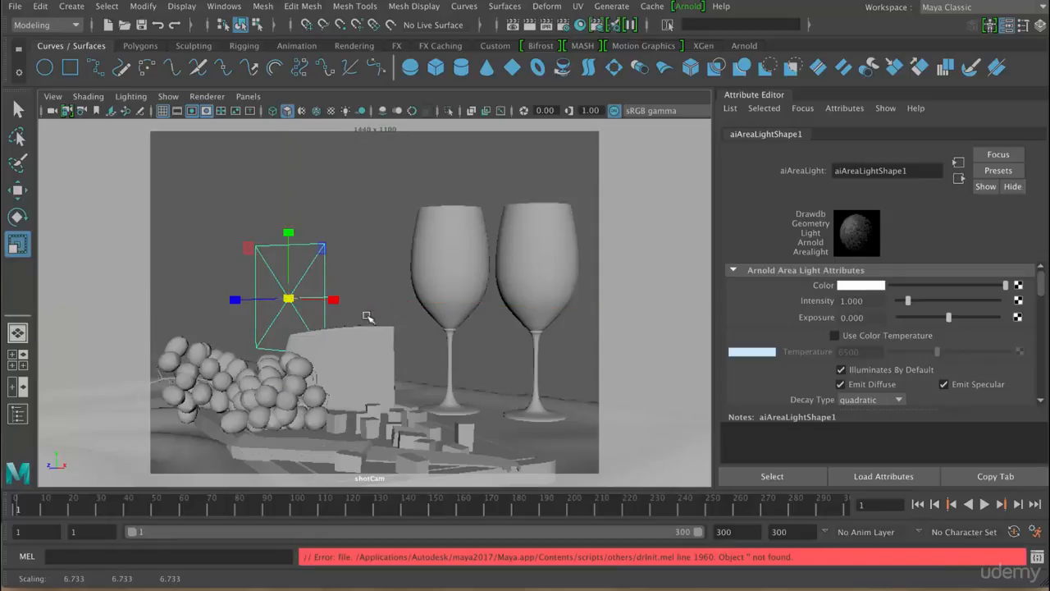
Tilt the area light diagonally and raise it to near the upper edge of the shotCam frame.
key("e")
left_click_drag(340, 346, 312, 334)
key("w")
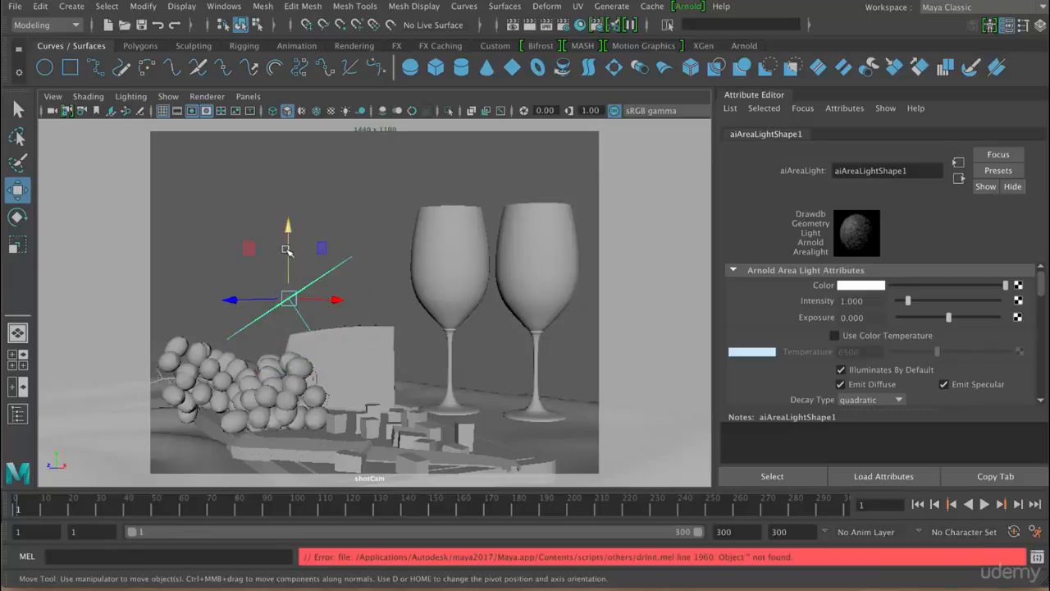
left_click_drag(288, 251, 287, 116)
Move the area light out of the camera frame in the persp view and return to the shotCam view.
key("space")
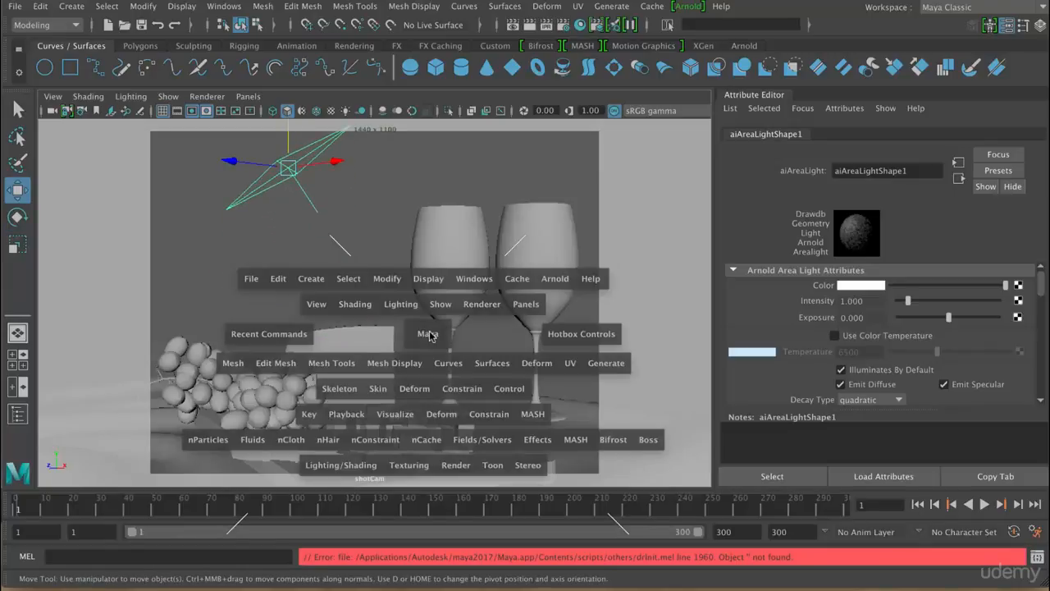
left_click_drag(429, 333, 432, 294)
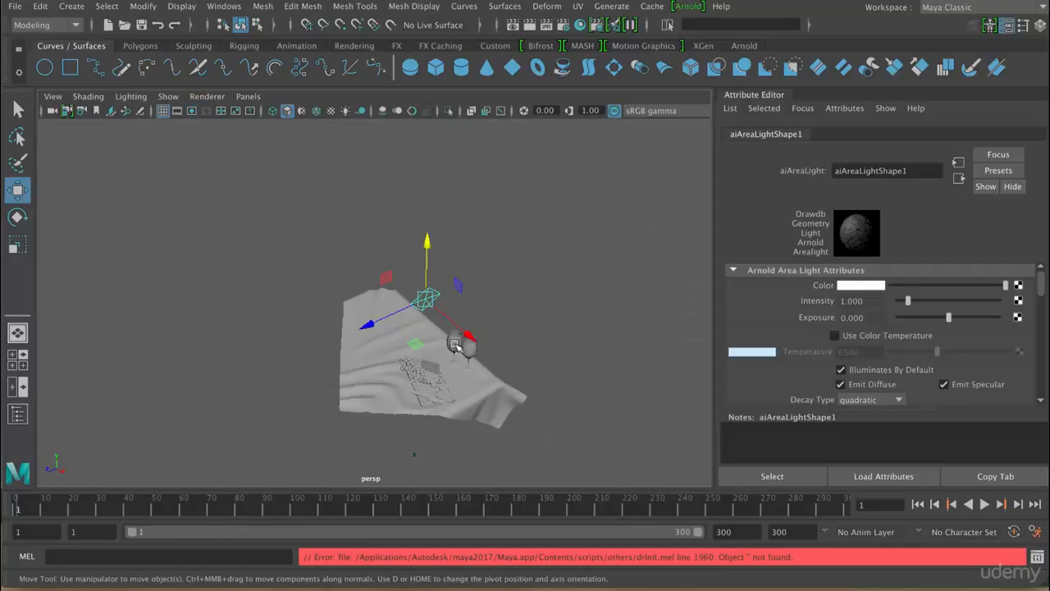
mouse_move(448, 337)
left_mouse_down("alt")
mouse_move(456, 348)
mouse_move(412, 379)
mouse_move(457, 337)
left_mouse_up("alt")
left_click_drag(426, 297, 422, 281)
left_click_drag(443, 361, 506, 362, "alt")
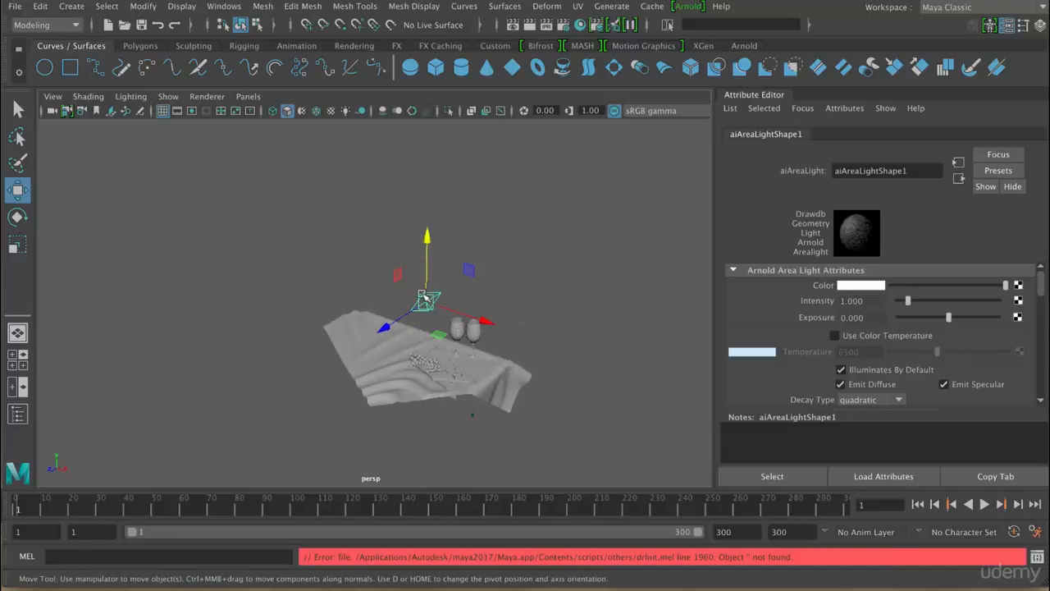
left_click(248, 96)
mouse_move(369, 111)
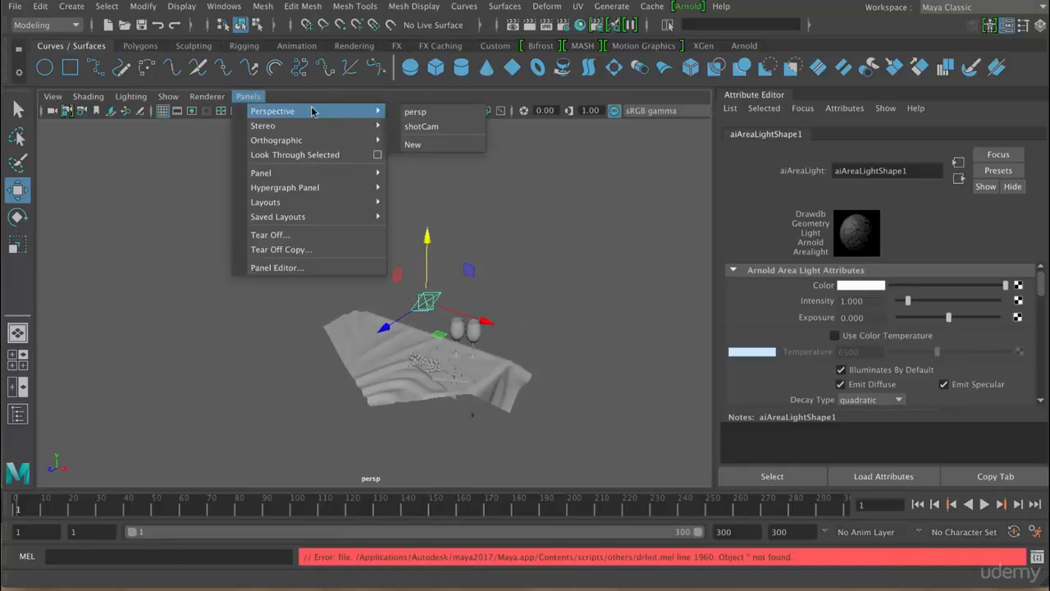
left_click(447, 132)
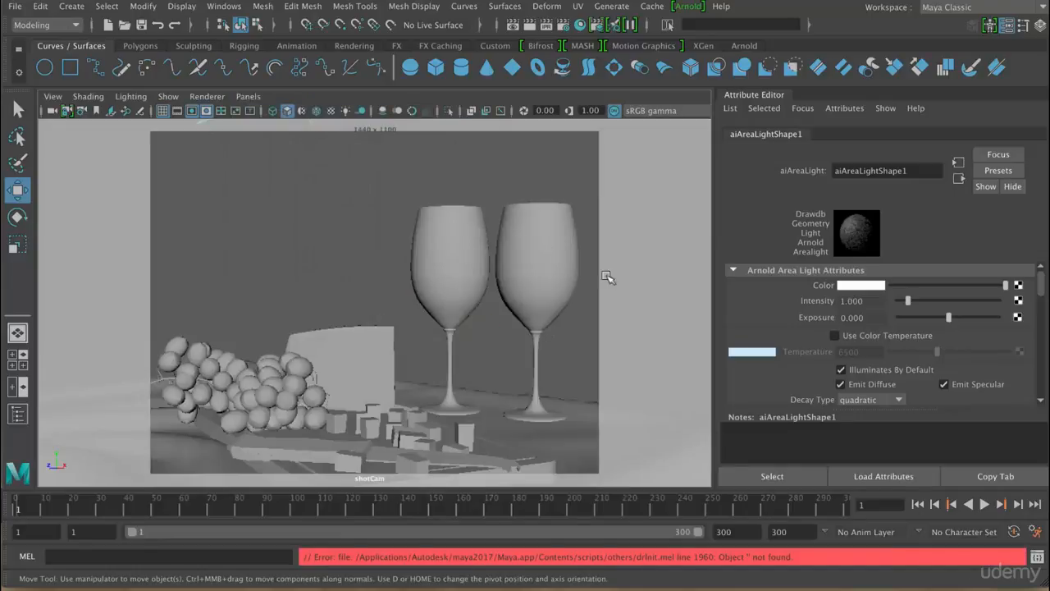
Start an Arnold IPR render and raise the area light's Exposure, first to 10 and finally to about 14.2.
left_click(515, 27)
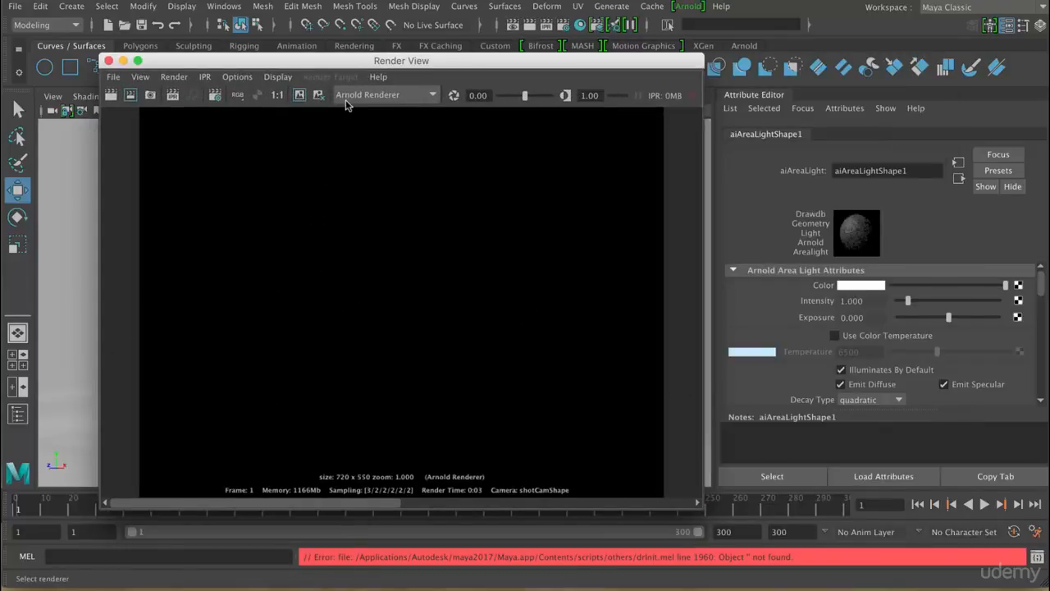
left_click(172, 97)
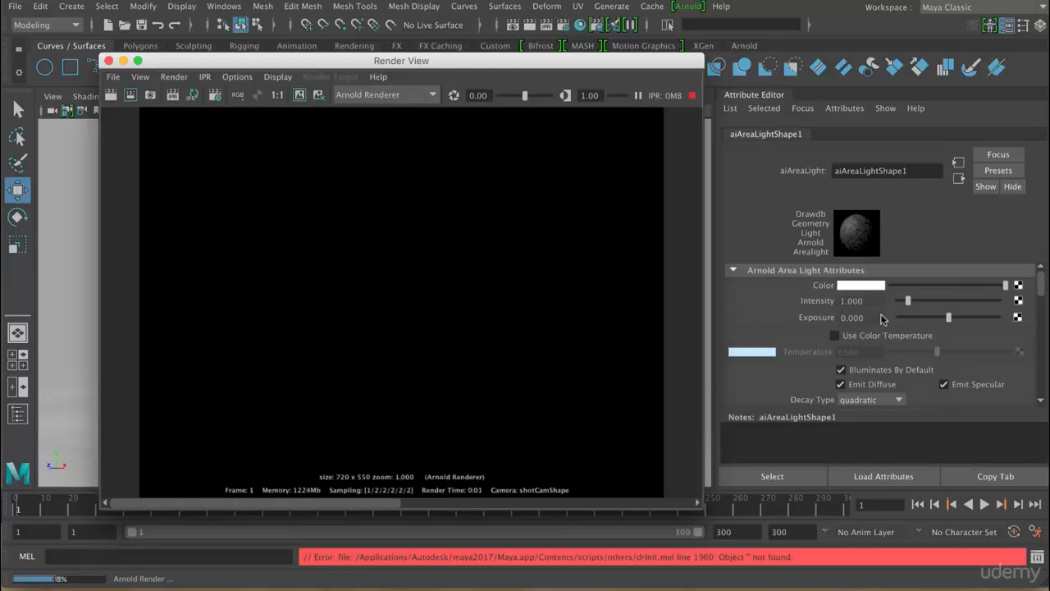
left_click_drag(950, 320, 1023, 328)
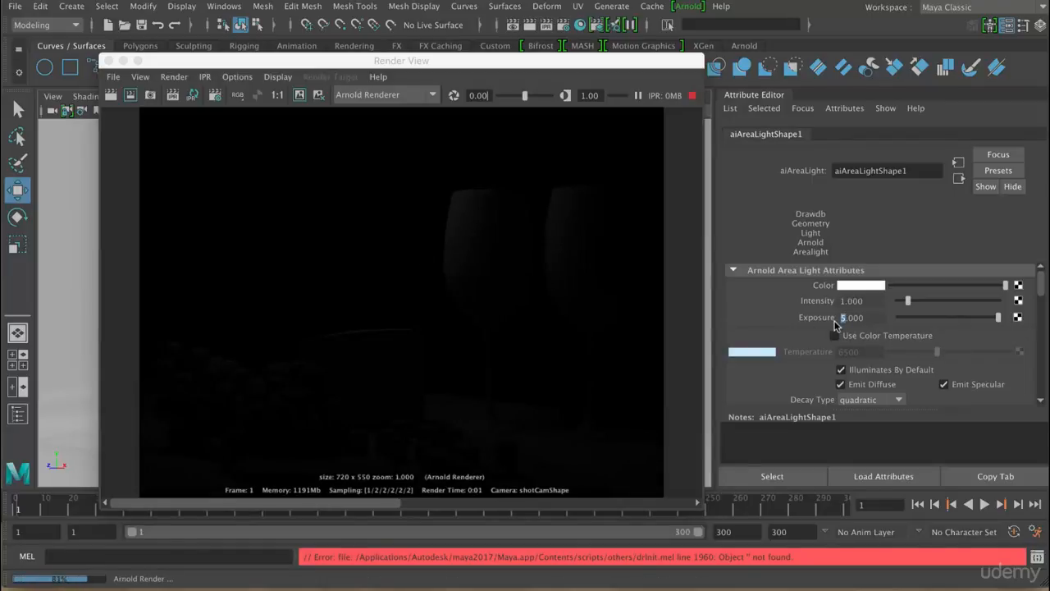
type("10")
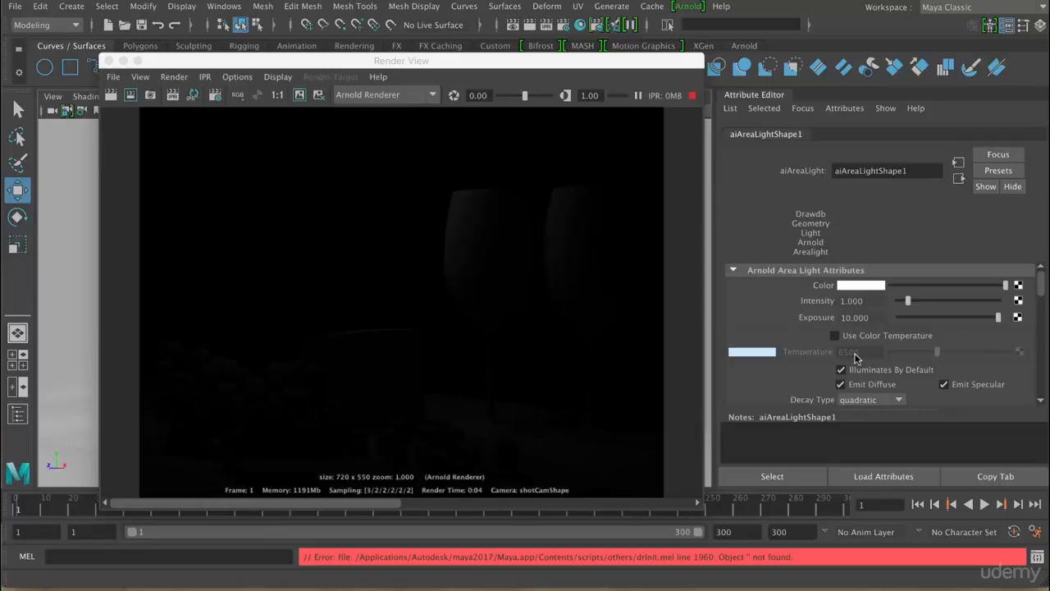
key("Return")
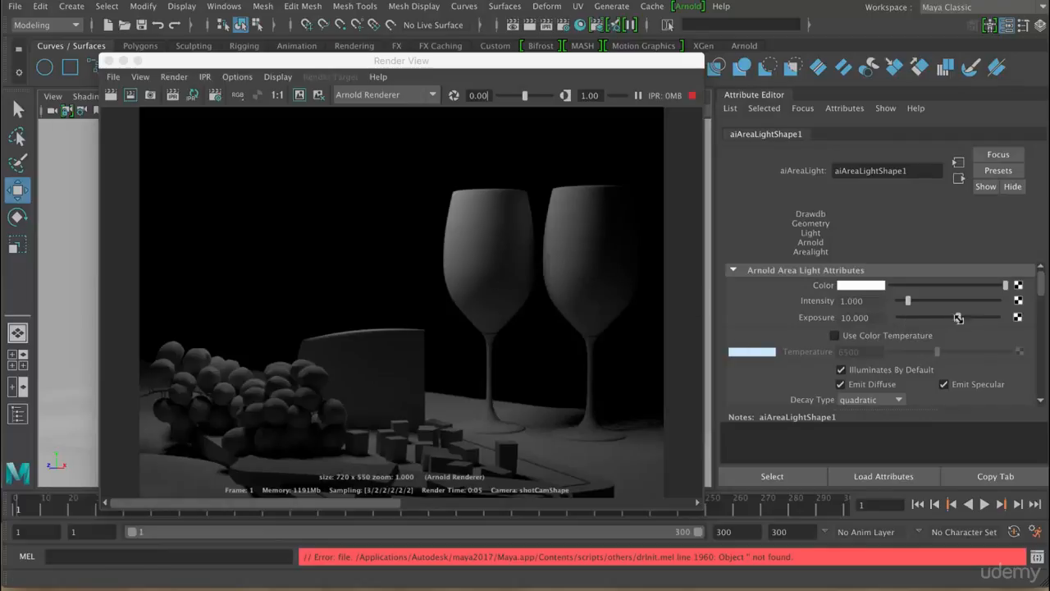
mouse_move(959, 318)
left_mouse_down()
mouse_move(989, 321)
mouse_move(975, 322)
left_mouse_up()
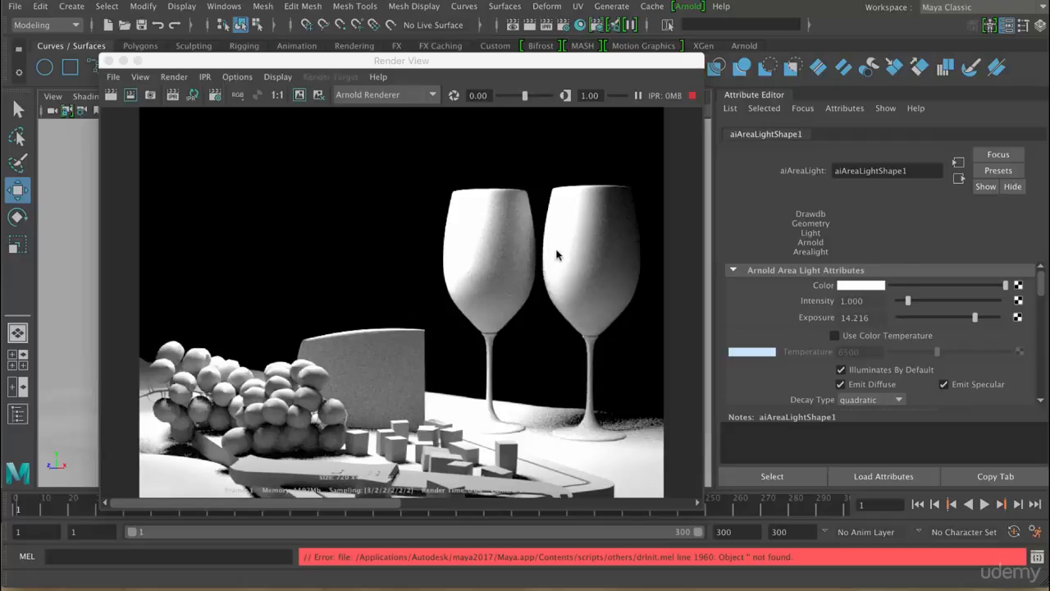
Stop the IPR render and replace the Render View with the Arnold RenderView.
left_click(691, 97)
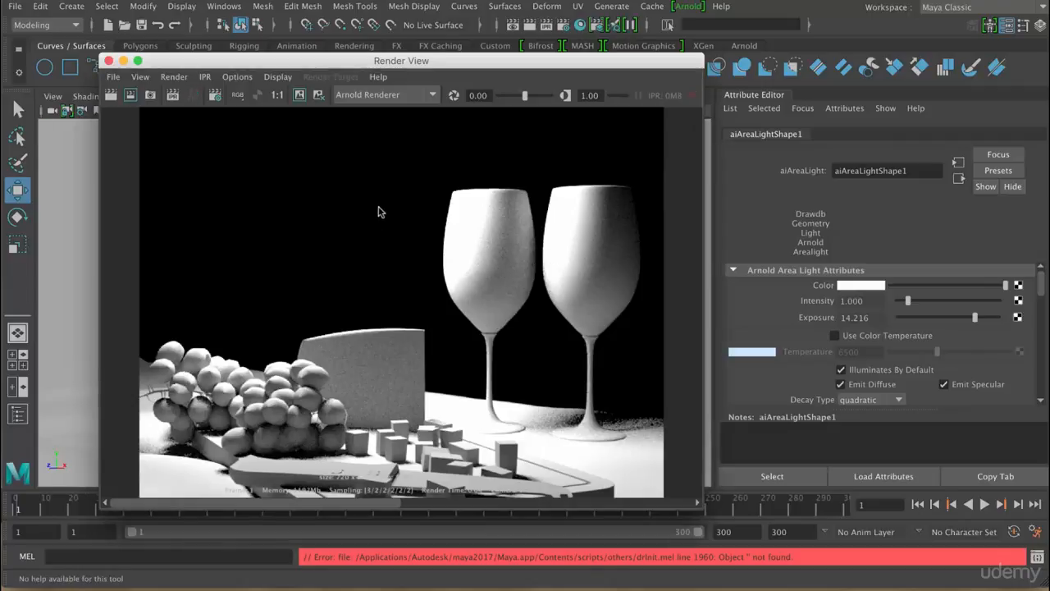
left_click(109, 60)
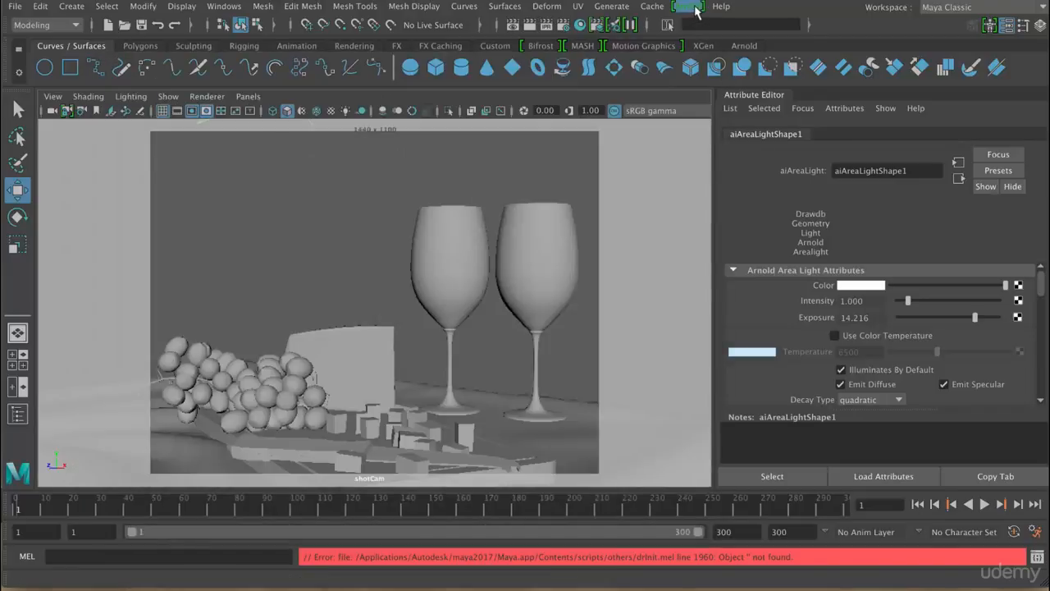
left_click(695, 8)
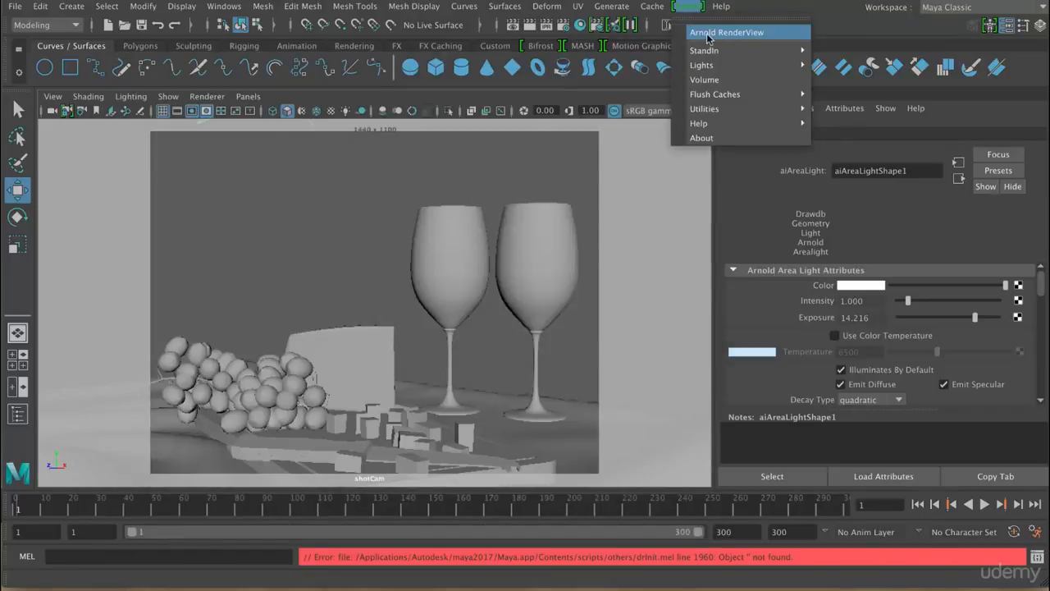
left_click(707, 34)
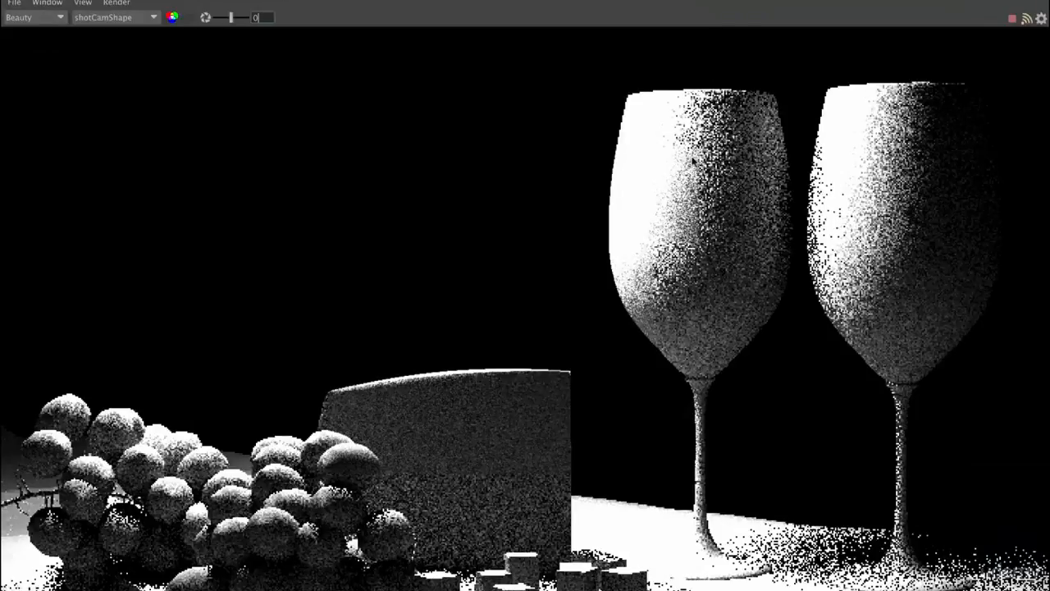
Set the RenderView's test resolution to 50% and display the render at its real size.
left_click(83, 3)
mouse_move(100, 125)
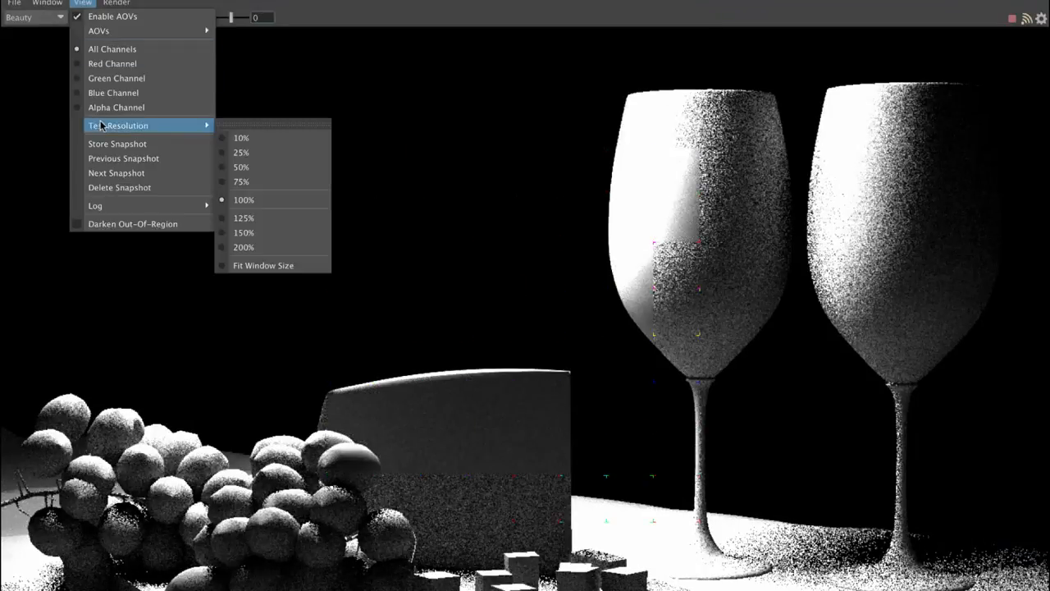
left_click(255, 168)
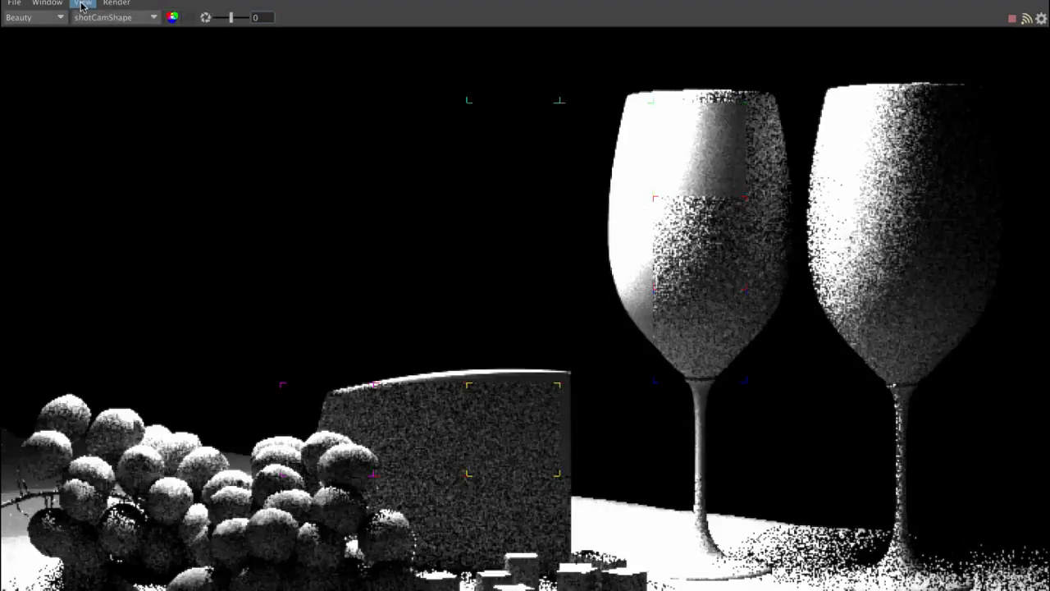
left_click(83, 3)
mouse_move(54, 4)
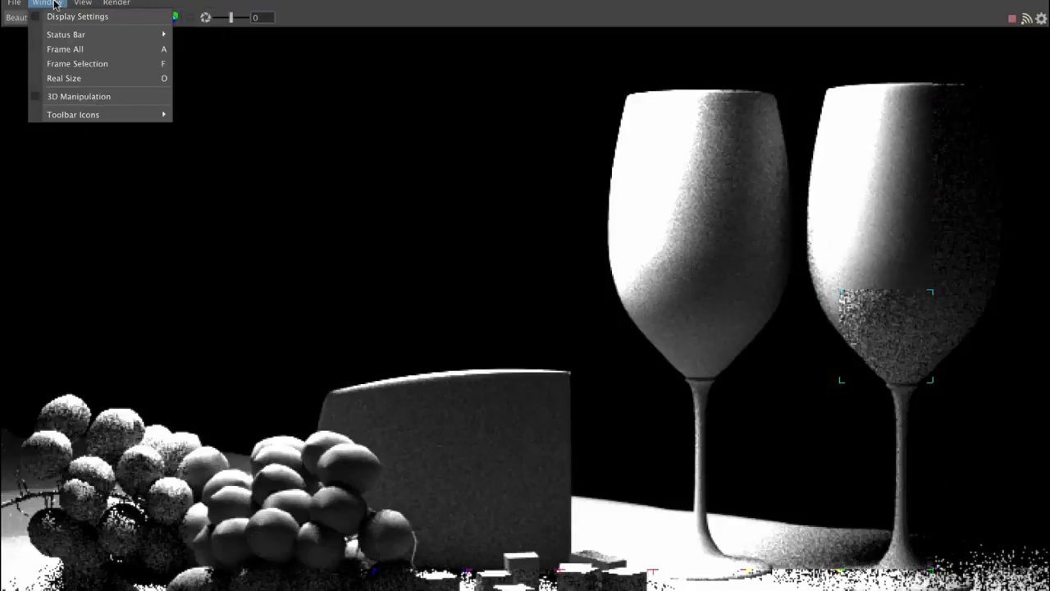
left_click(73, 80)
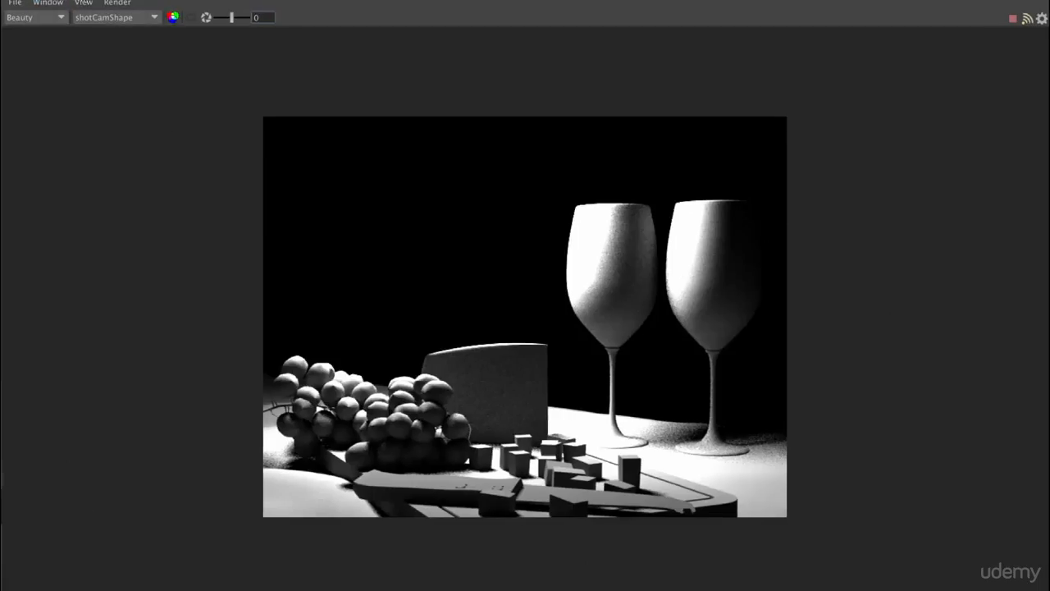
Reposition the Arnold RenderView window, show its display settings and set Gamma to 2.2.
left_click_drag(62, 0, 121, 60)
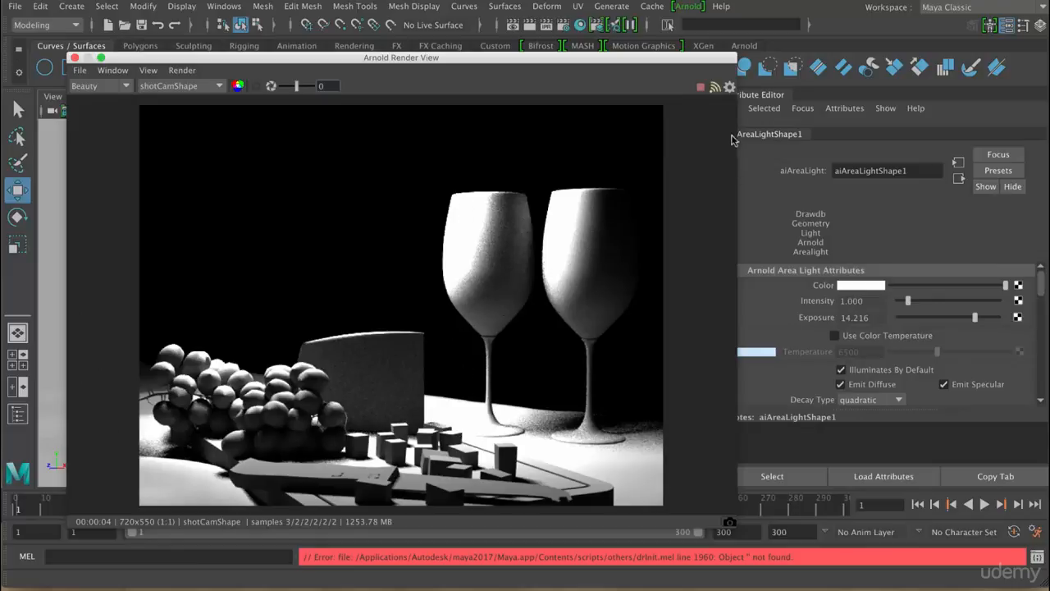
left_click(729, 87)
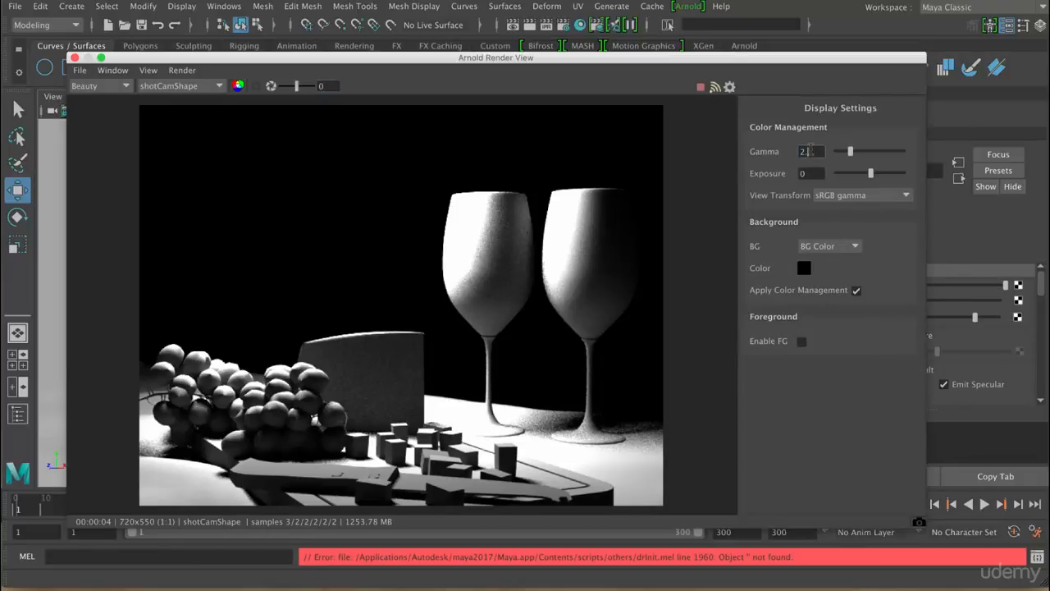
key("Return")
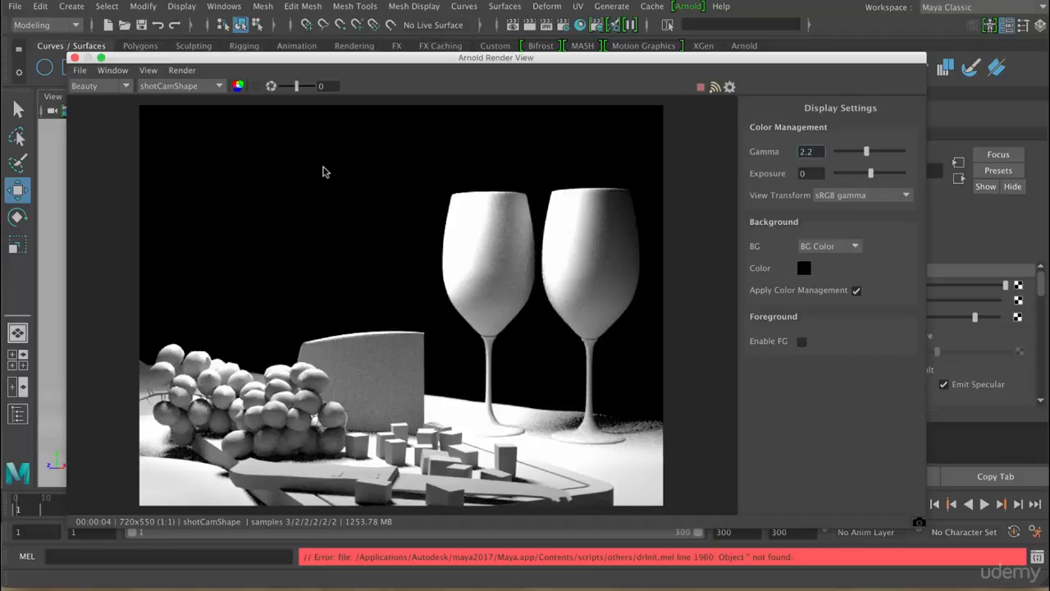
Look through the available AOVs and render cameras, and check the render's alpha channel before returning to full colour.
left_click(125, 87)
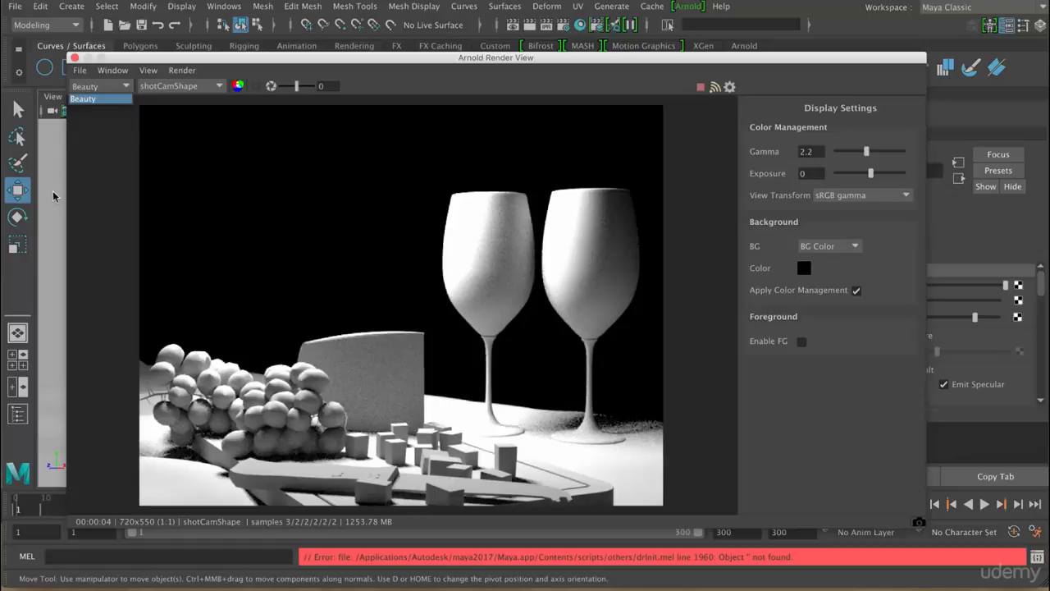
left_click(96, 160)
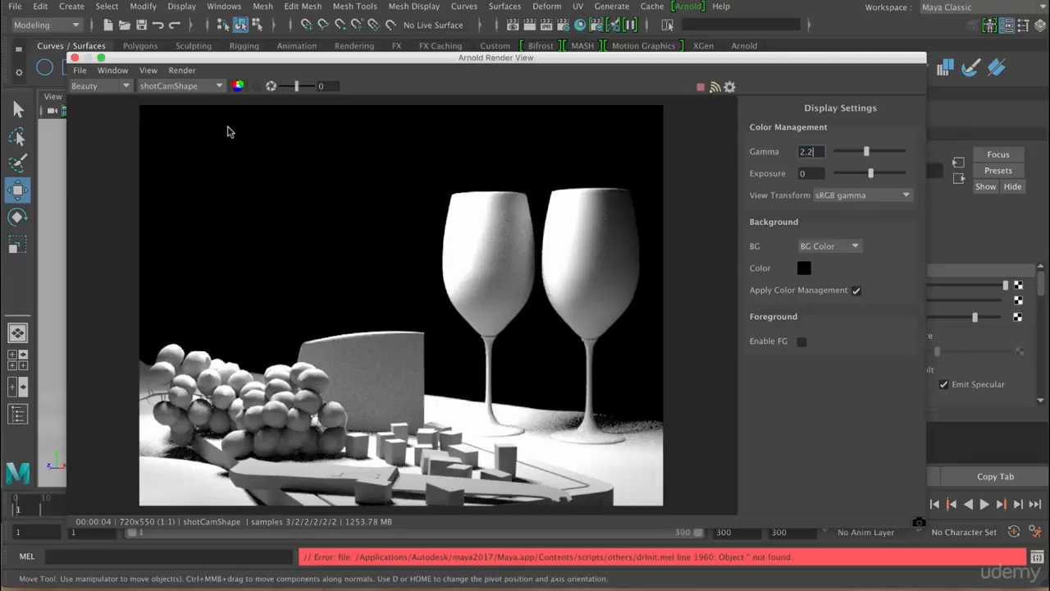
left_click(220, 86)
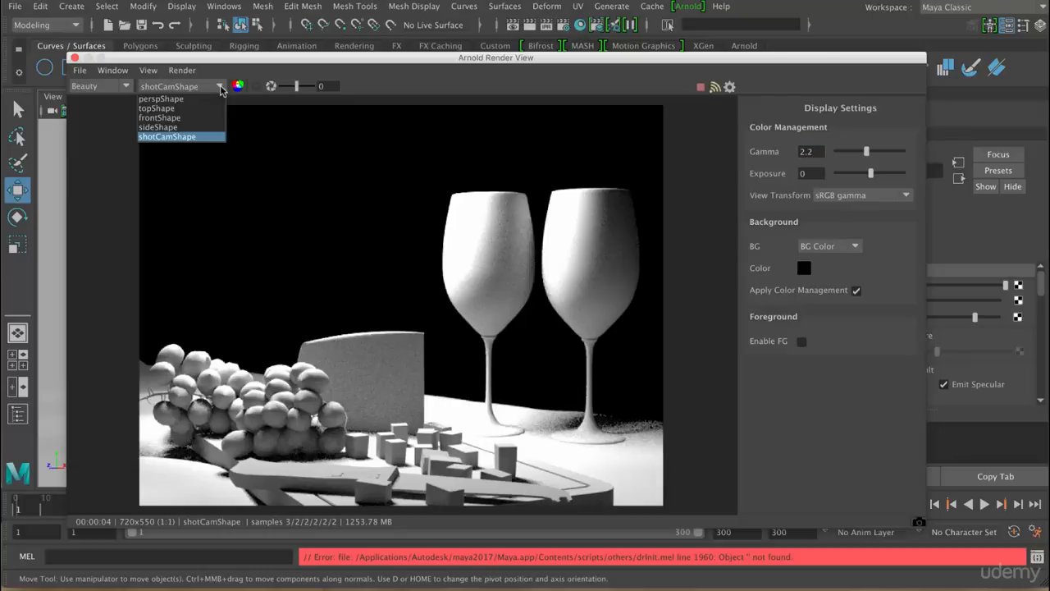
left_click(378, 95)
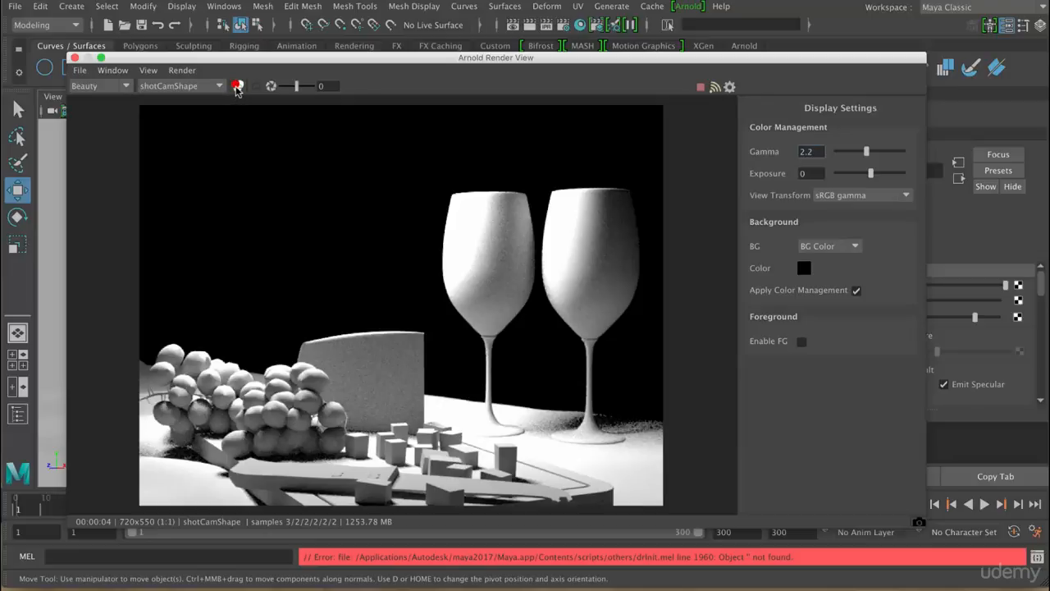
left_click(237, 87)
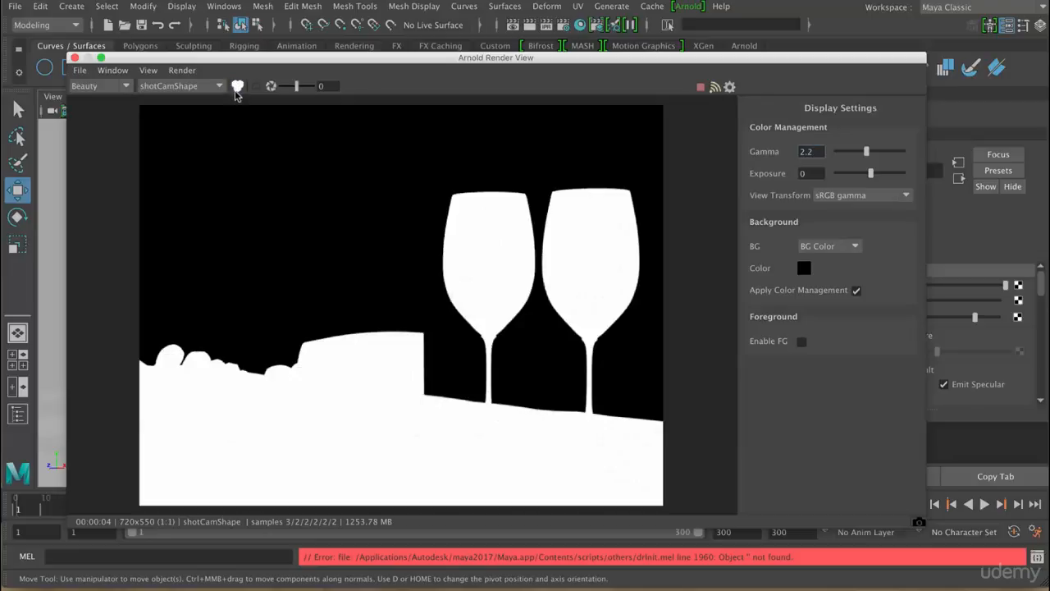
left_click(237, 86)
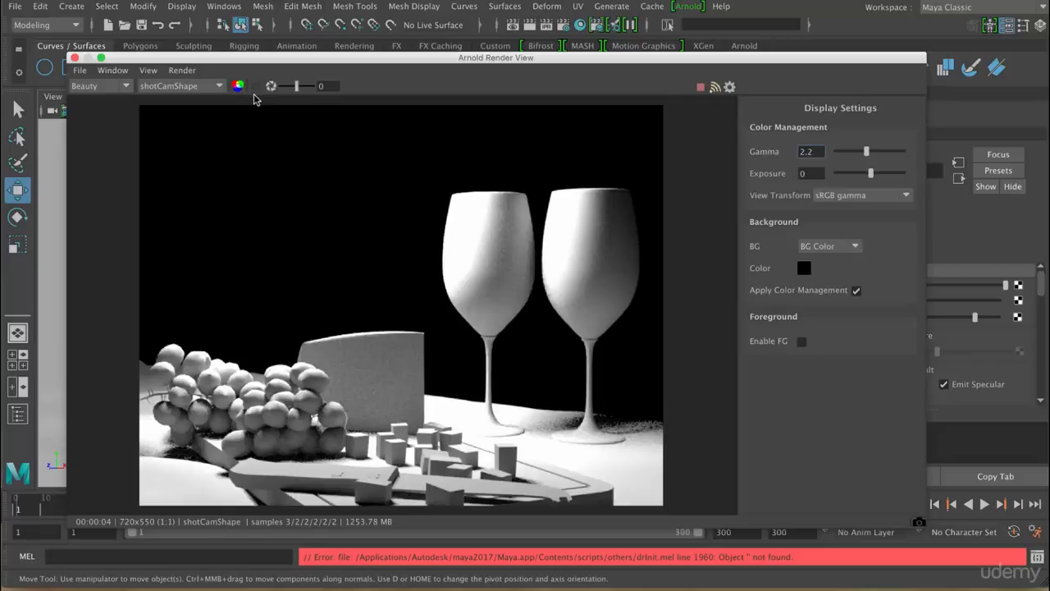
Enable the crop render region, draw it around the first glass's edge and move it over the cheese and grapes.
left_click(256, 86)
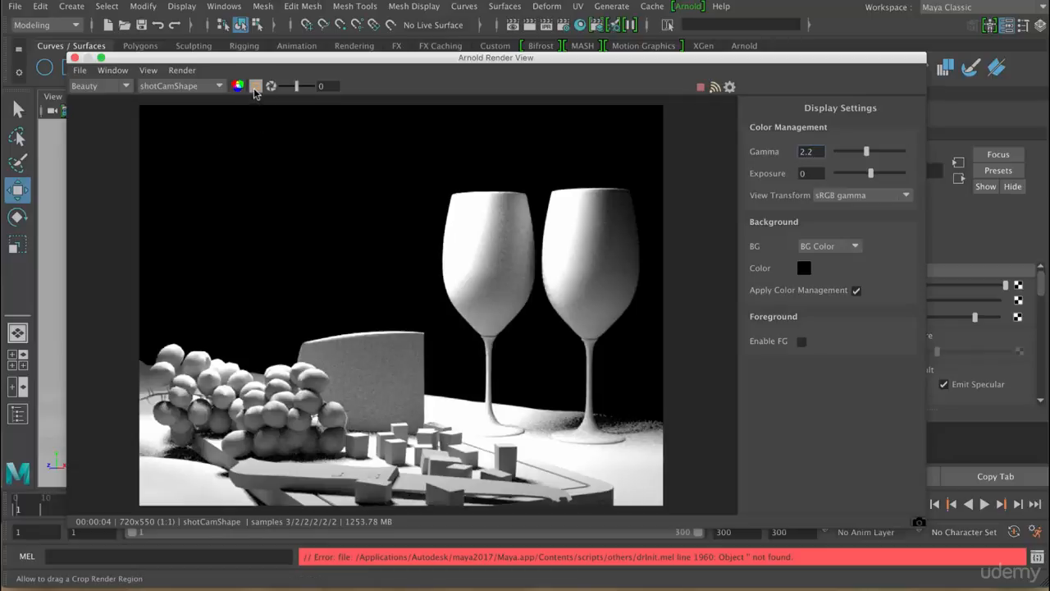
left_click_drag(314, 189, 464, 328)
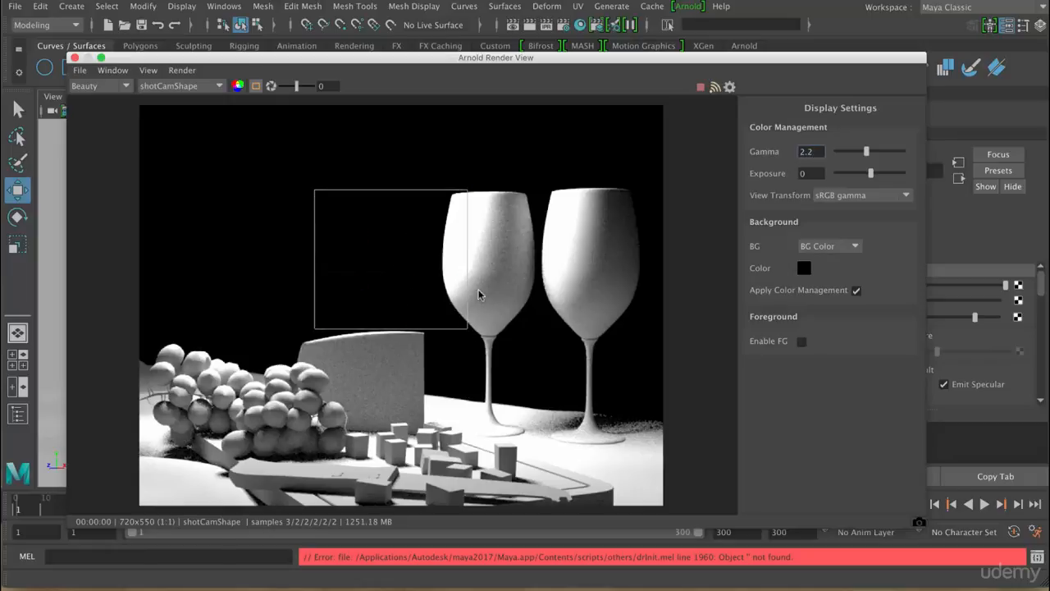
left_click_drag(392, 261, 365, 351)
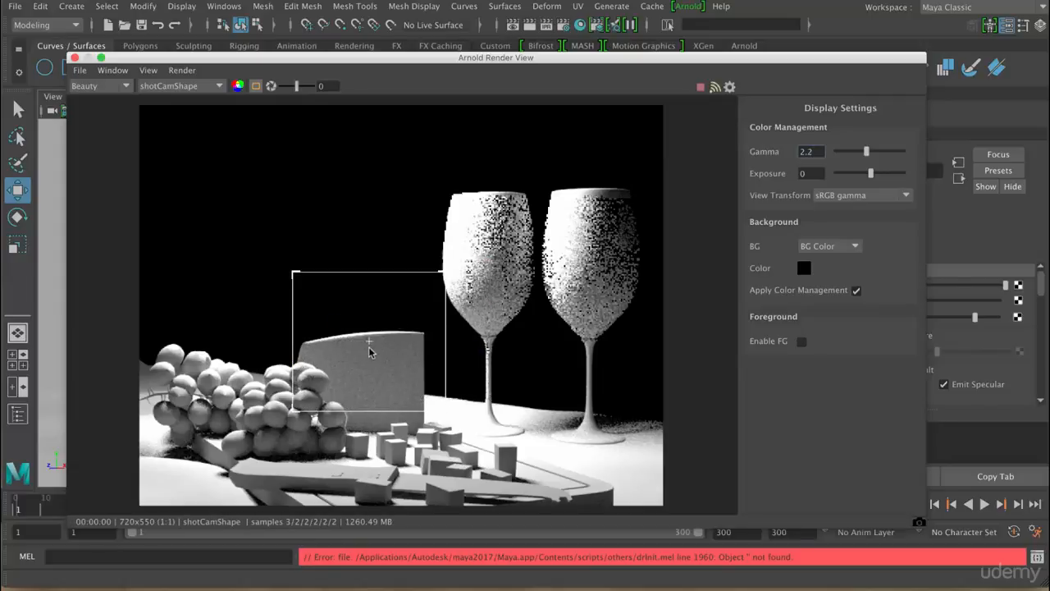
left_click_drag(369, 351, 304, 359)
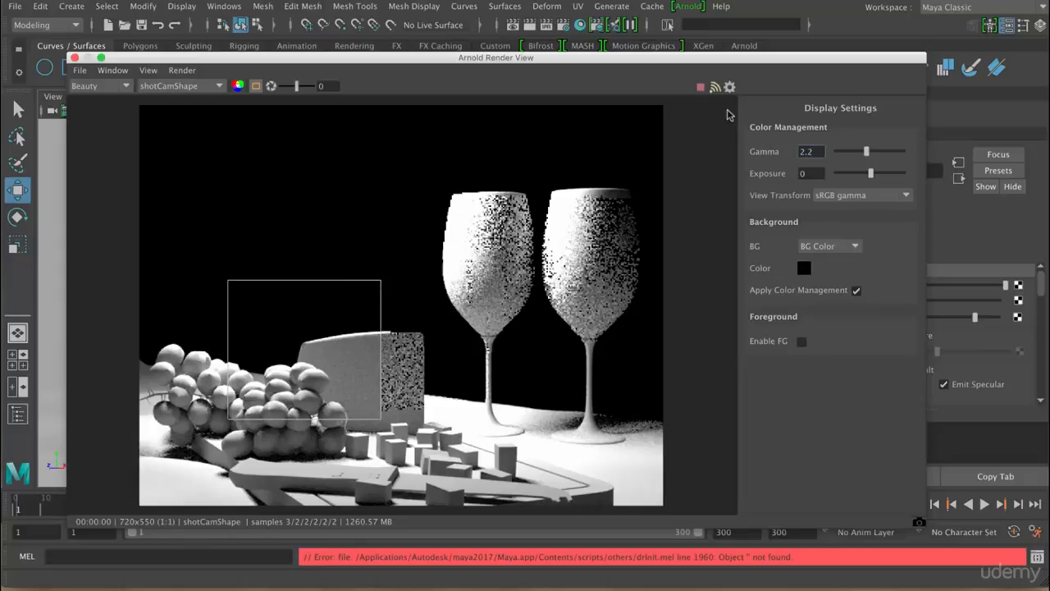
Lower the area light's Exposure slightly and stop the running render.
left_click_drag(710, 58, 648, 42)
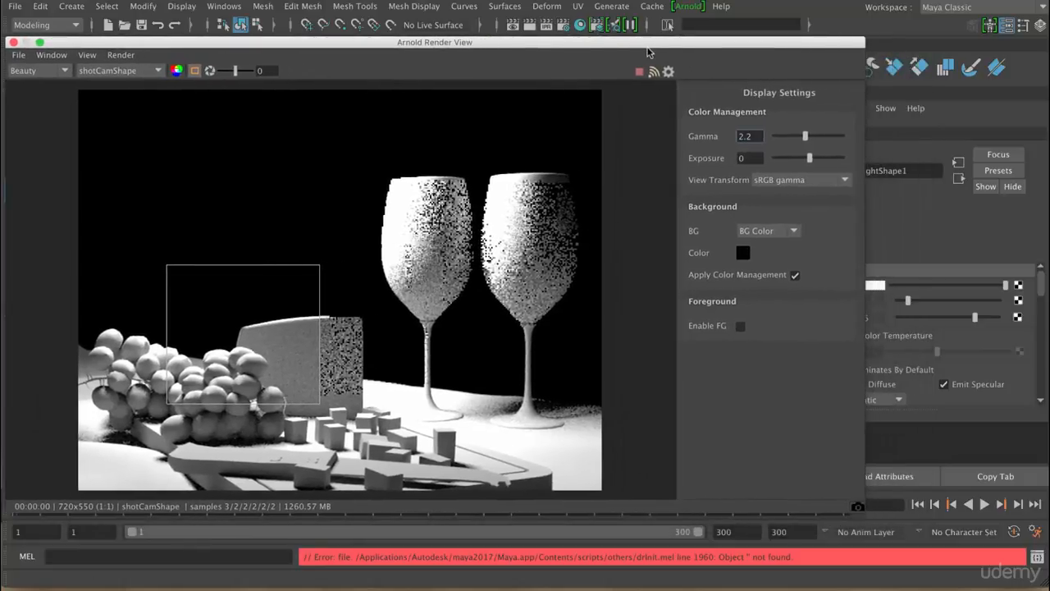
mouse_move(973, 318)
left_mouse_down()
mouse_move(954, 318)
mouse_move(971, 319)
left_mouse_up()
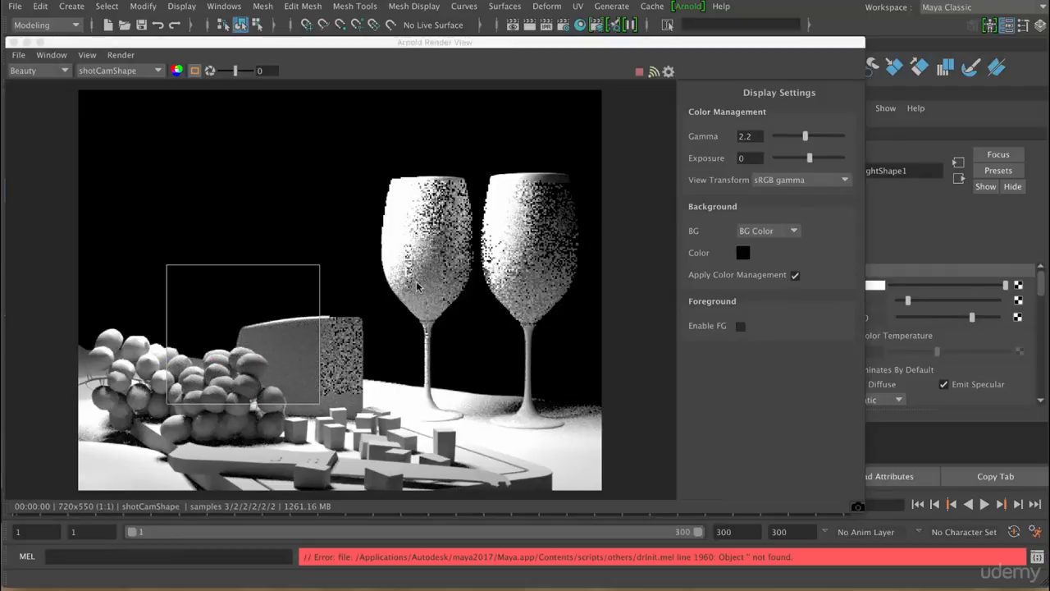
left_click(639, 73)
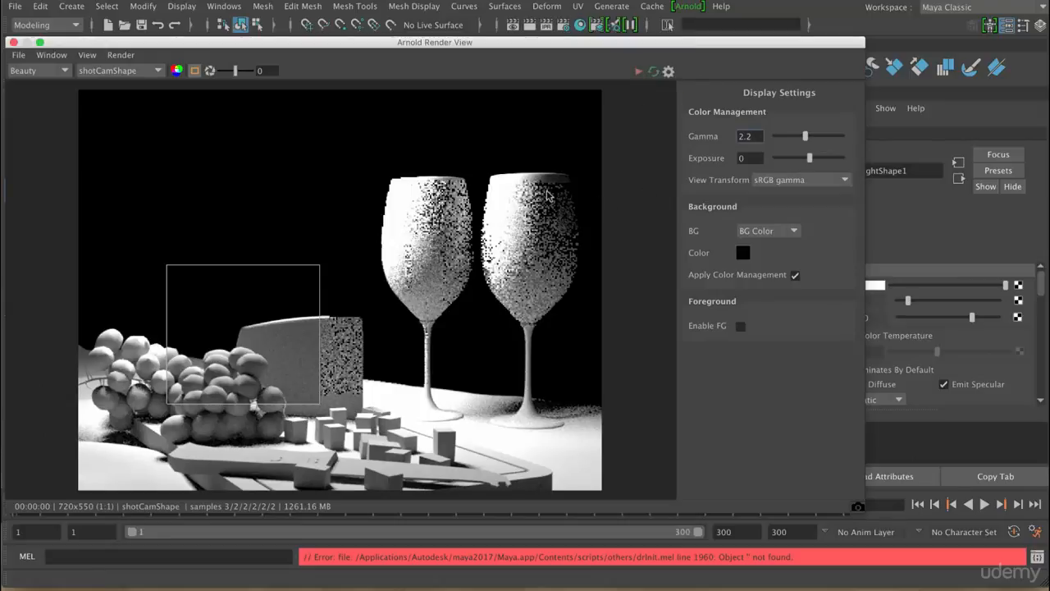
Select the cheese wedge in the rendered image and move the crop region down over the grapes.
left_click_drag(571, 47, 600, 42)
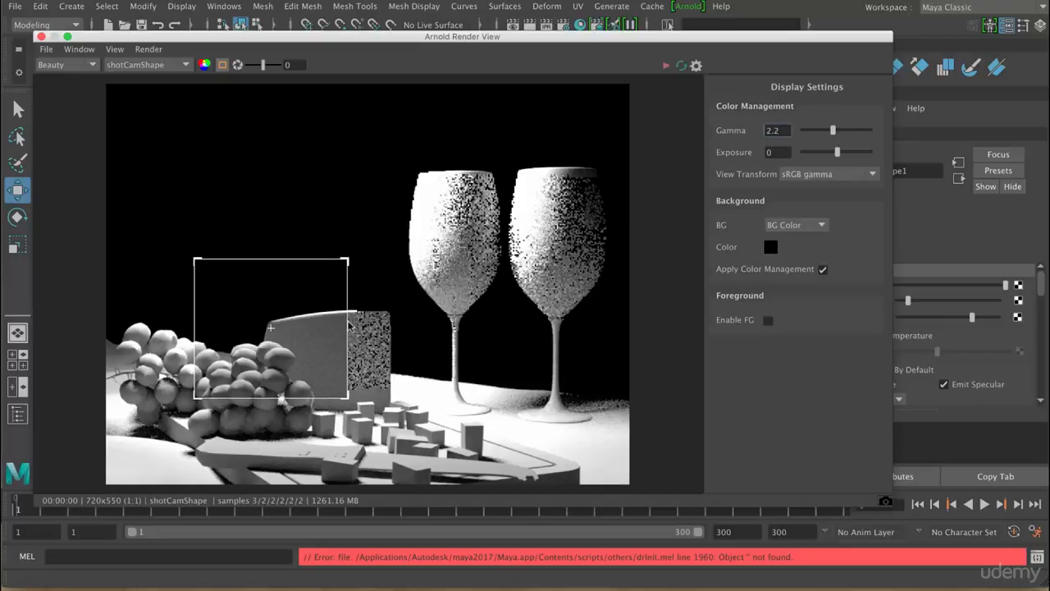
left_click(279, 336)
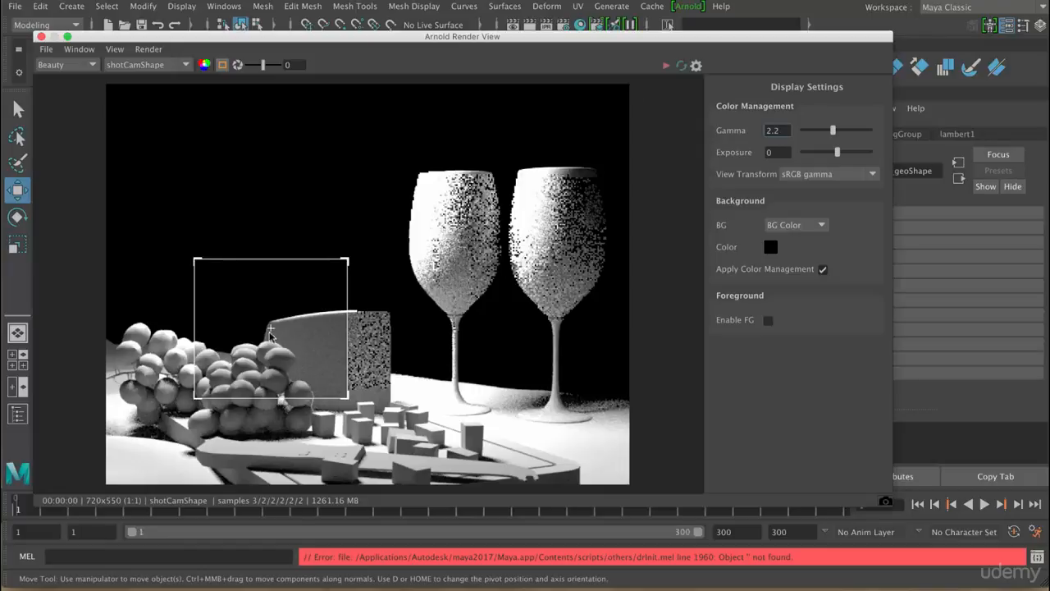
left_click_drag(271, 330, 259, 388)
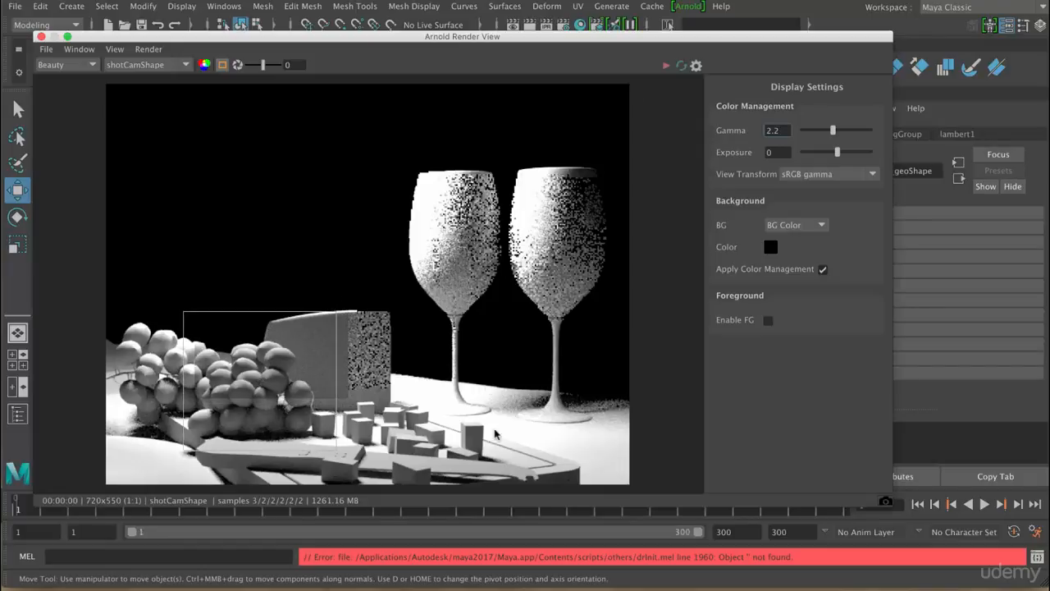
Restart the render, resize the crop region from its corner and disable it to render the full frame.
left_click(666, 65)
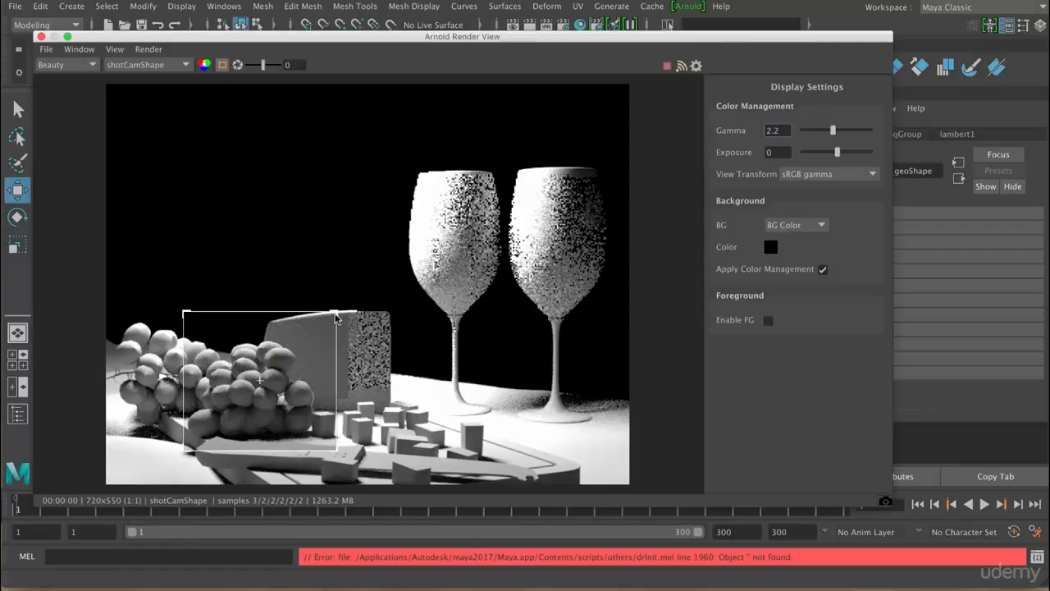
mouse_move(334, 314)
left_mouse_down()
mouse_move(370, 293)
mouse_move(326, 303)
left_mouse_up()
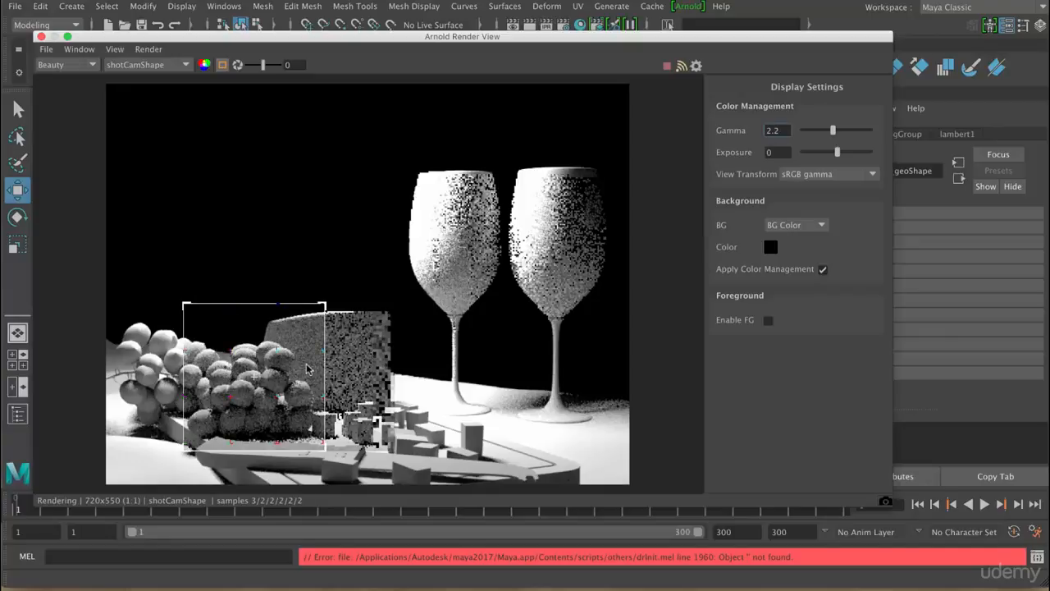
left_click(222, 66)
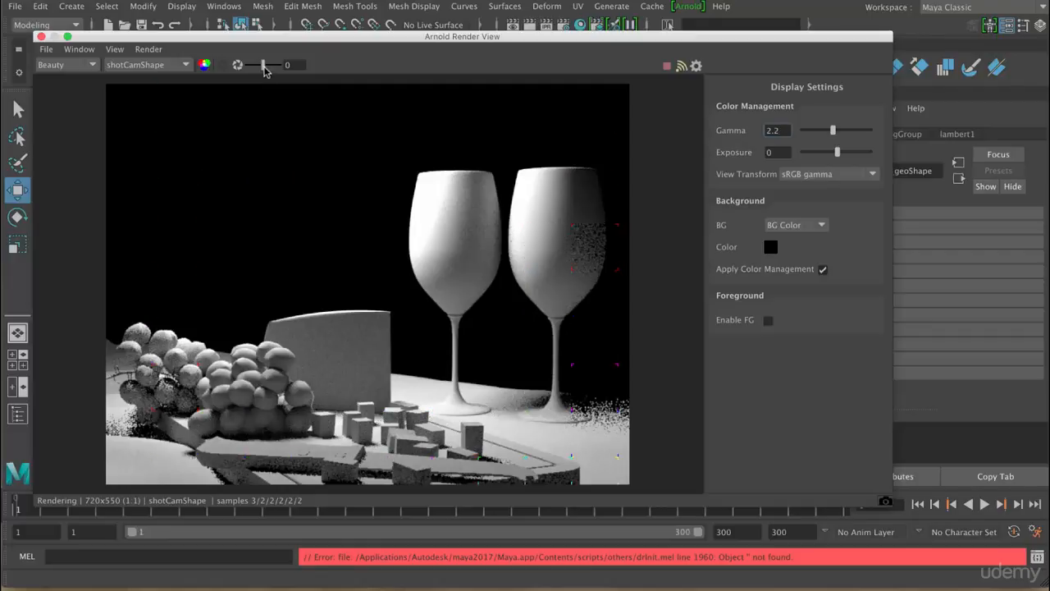
Try a display Exposure of 0.91 in the RenderView and reset it to 0.
left_click_drag(262, 66, 265, 68)
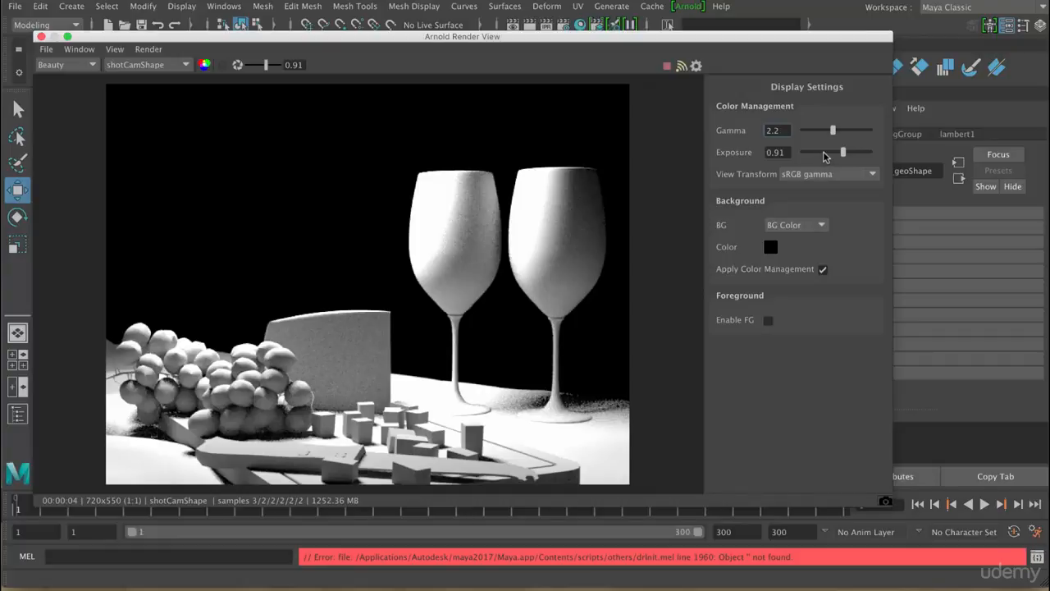
left_click_drag(265, 68, 263, 67)
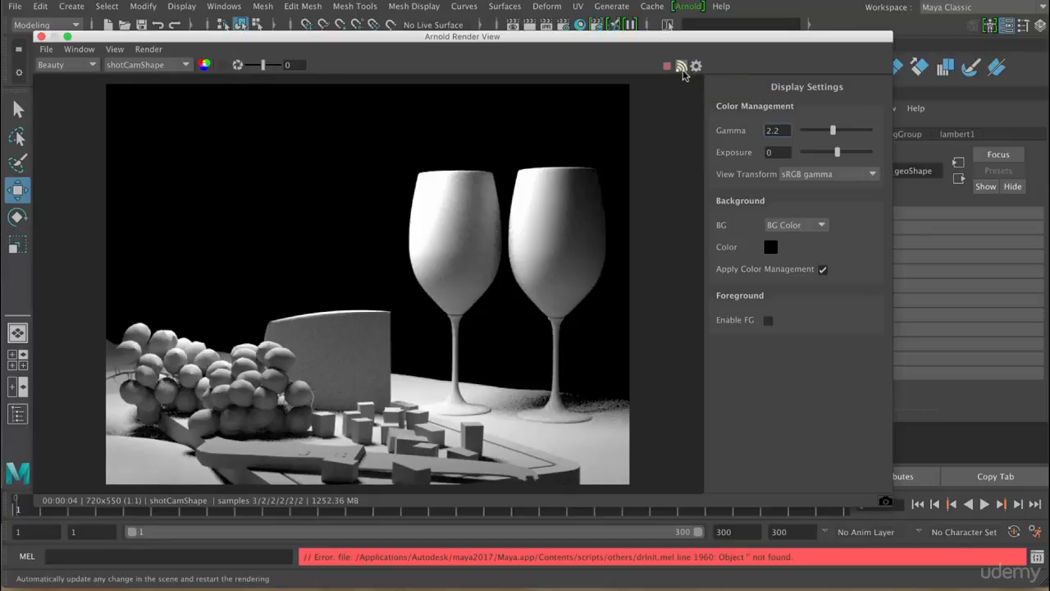
Turn off automatic render updates, orbit the shotCam view to look down on the still life, and turn updates back on.
left_click_drag(594, 36, 596, 36)
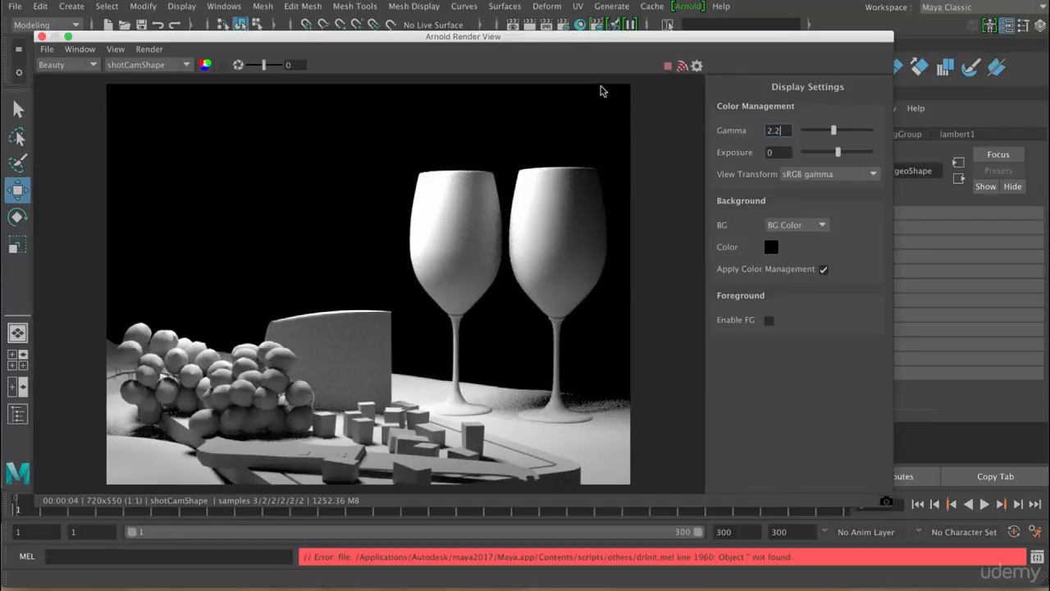
left_click_drag(554, 37, 862, 32)
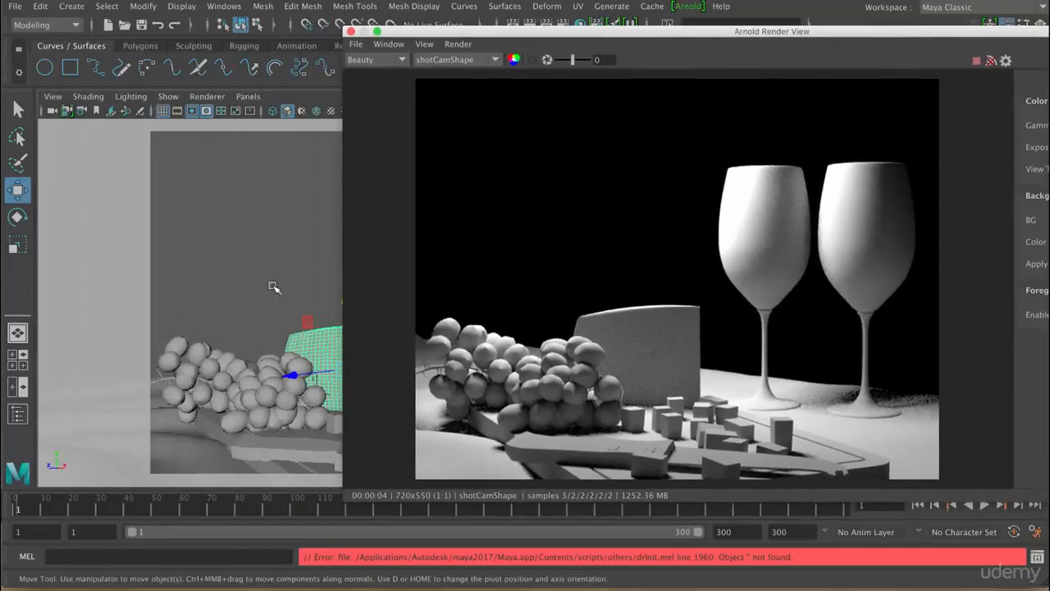
left_click_drag(276, 279, 277, 296, "alt")
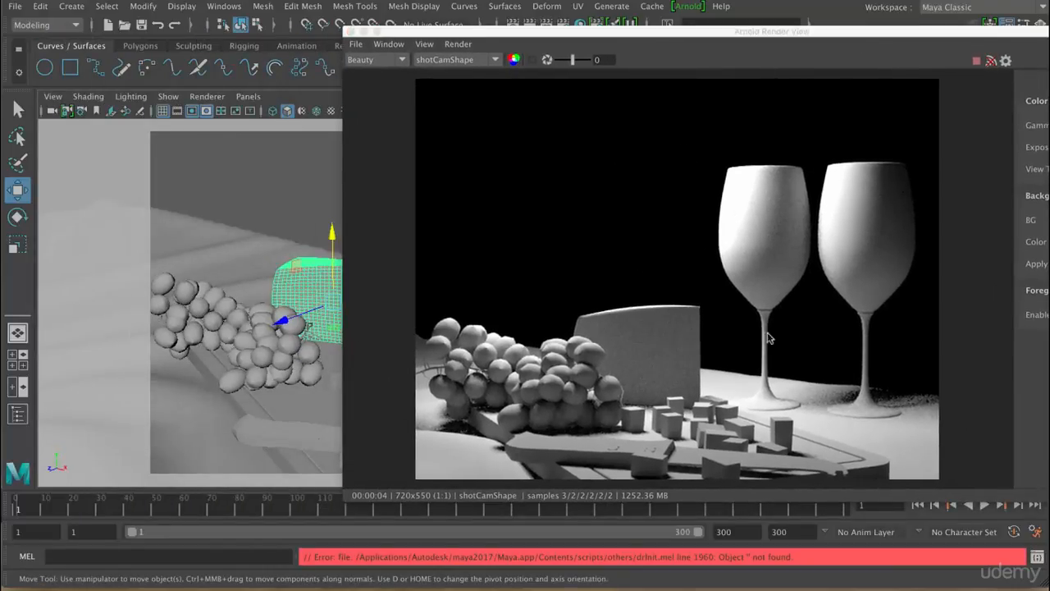
left_click(991, 61)
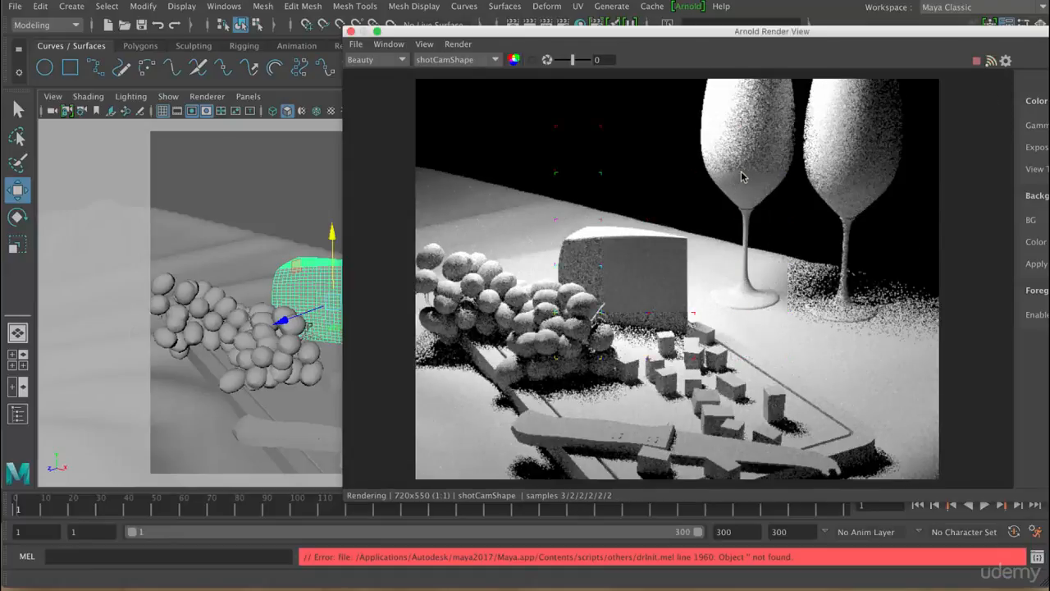
Orbit and zoom out the shotCam view to frame the whole still life, and deselect the cheese wedge.
left_click_drag(265, 206, 276, 235, "alt")
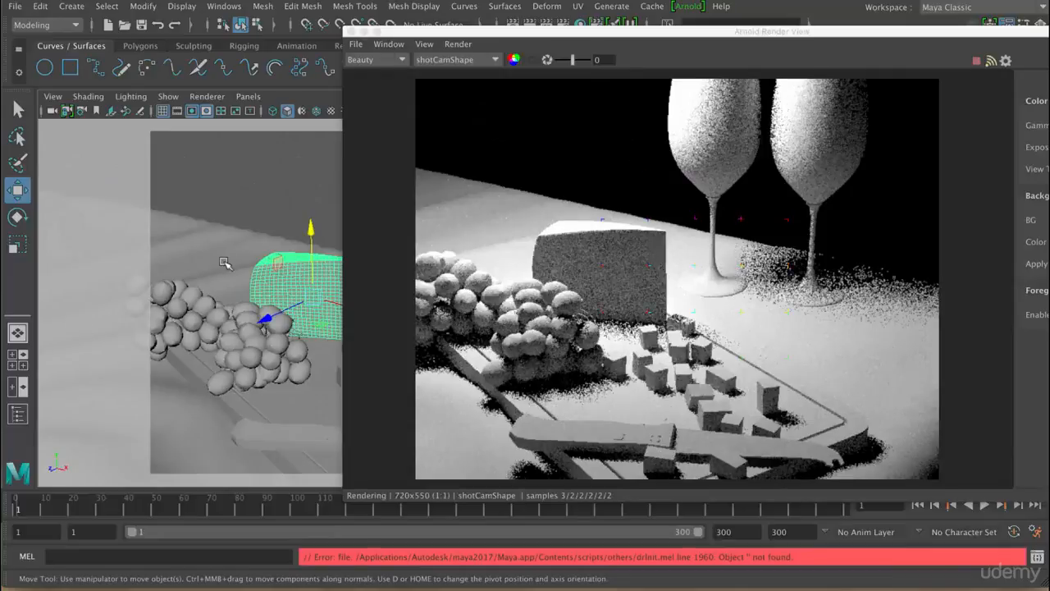
left_click_drag(123, 312, 235, 251, "alt")
left_click(239, 178)
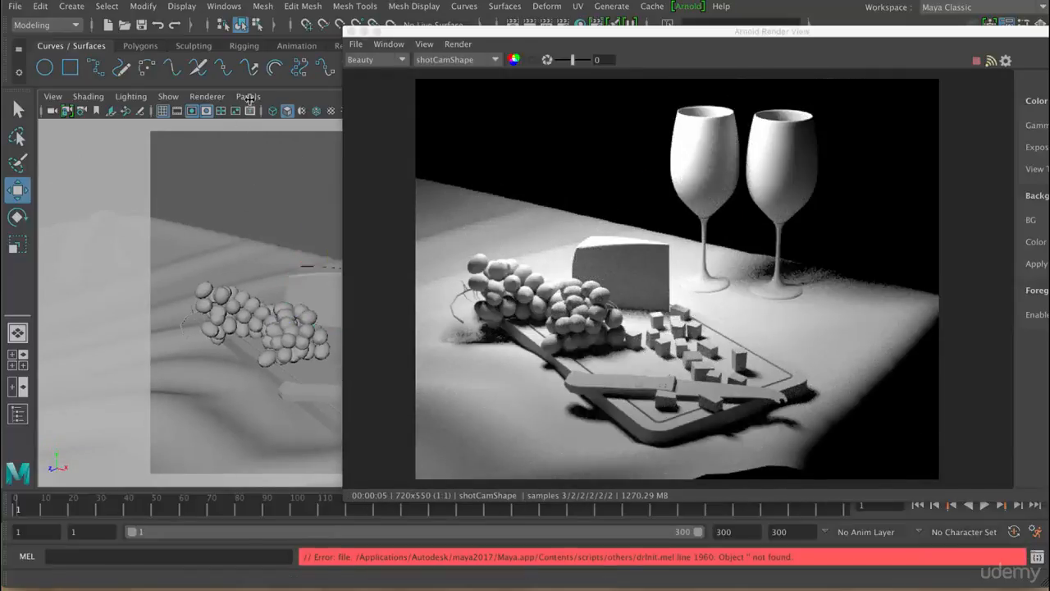
Undo the shotCam view changes one after another back to the original low-angle composition of the still life.
right_click(52, 110)
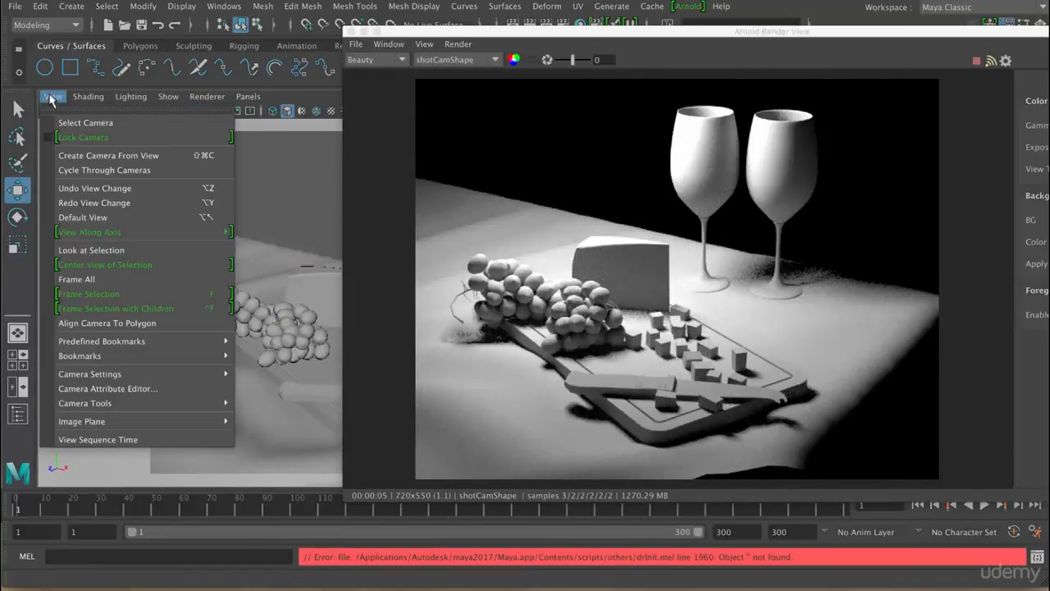
left_click(90, 197)
right_click(52, 110)
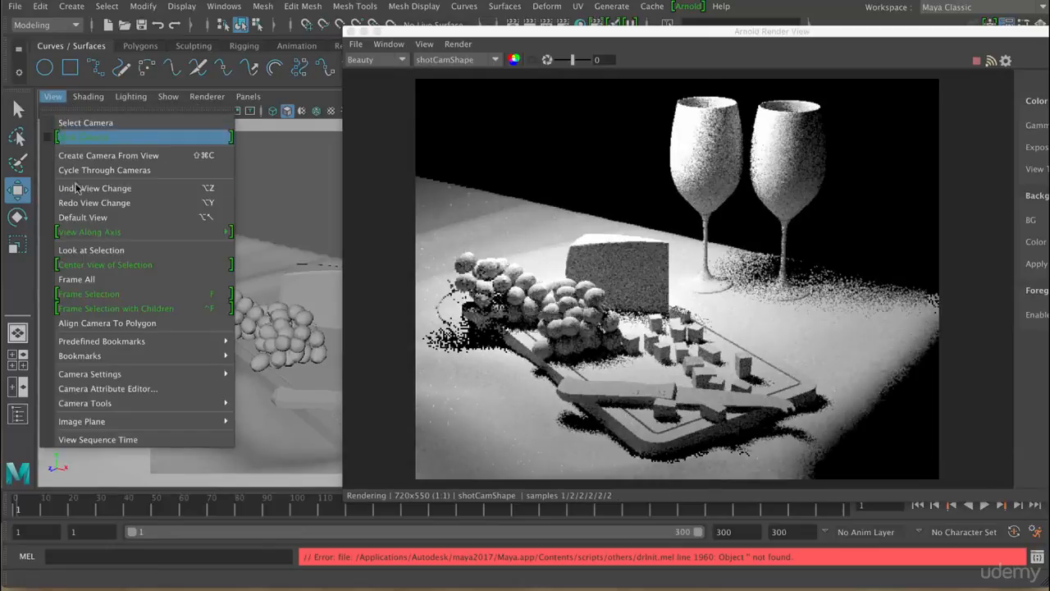
left_click(91, 188)
right_click(52, 110)
left_click(82, 188)
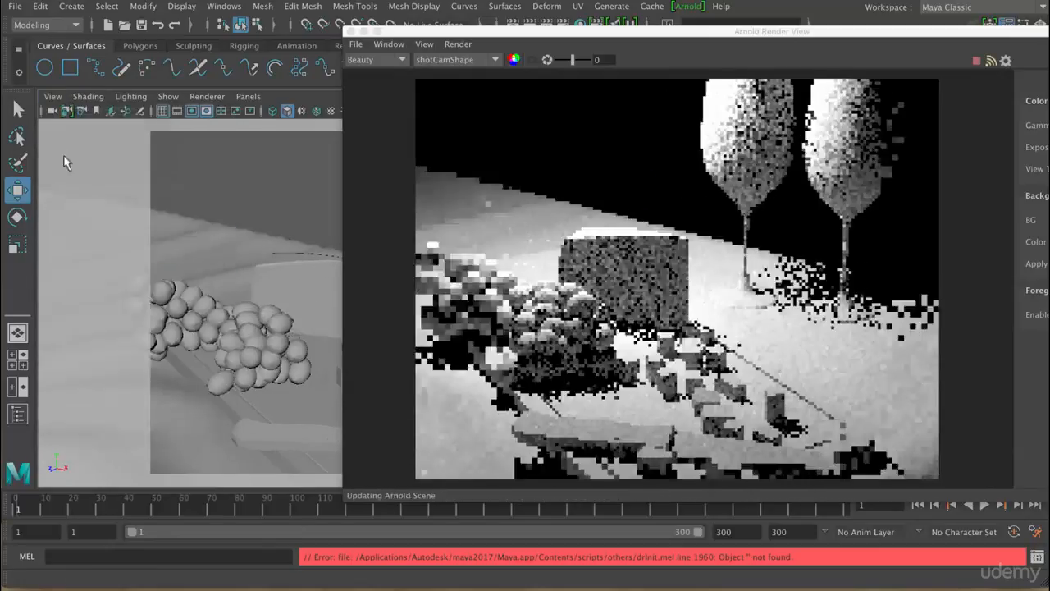
right_click(51, 110)
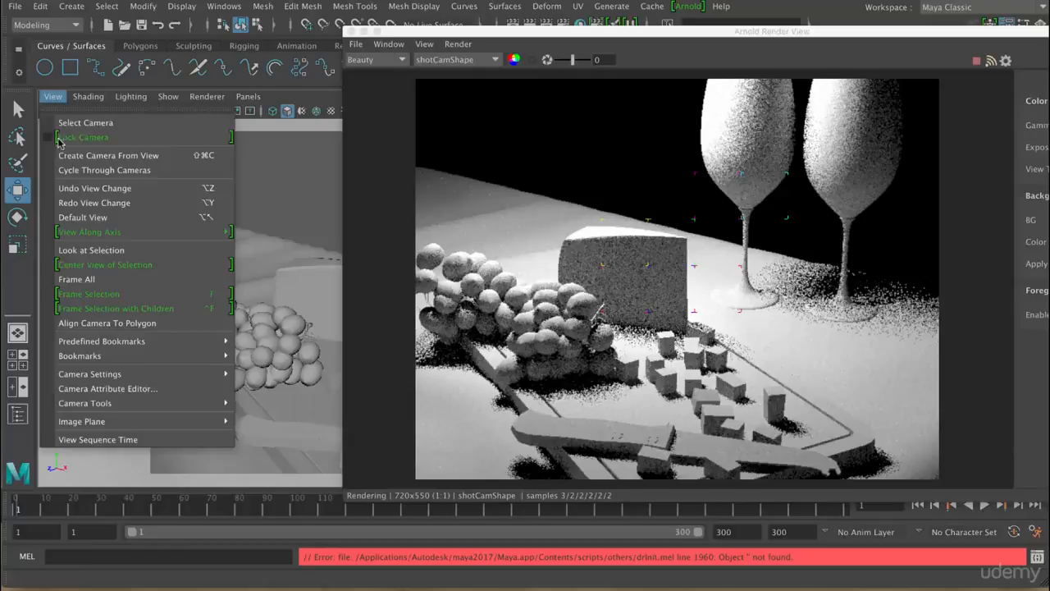
left_click(74, 188)
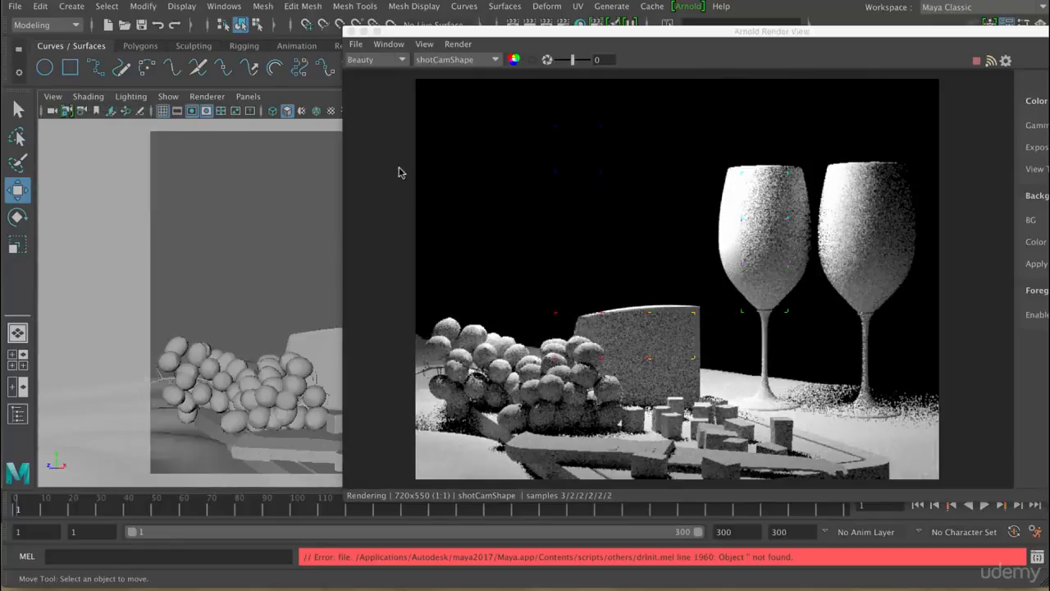
Move and narrow the RenderView window to uncover lambert1's attributes, and brighten the material's Color slightly.
left_click_drag(656, 35, 378, 32)
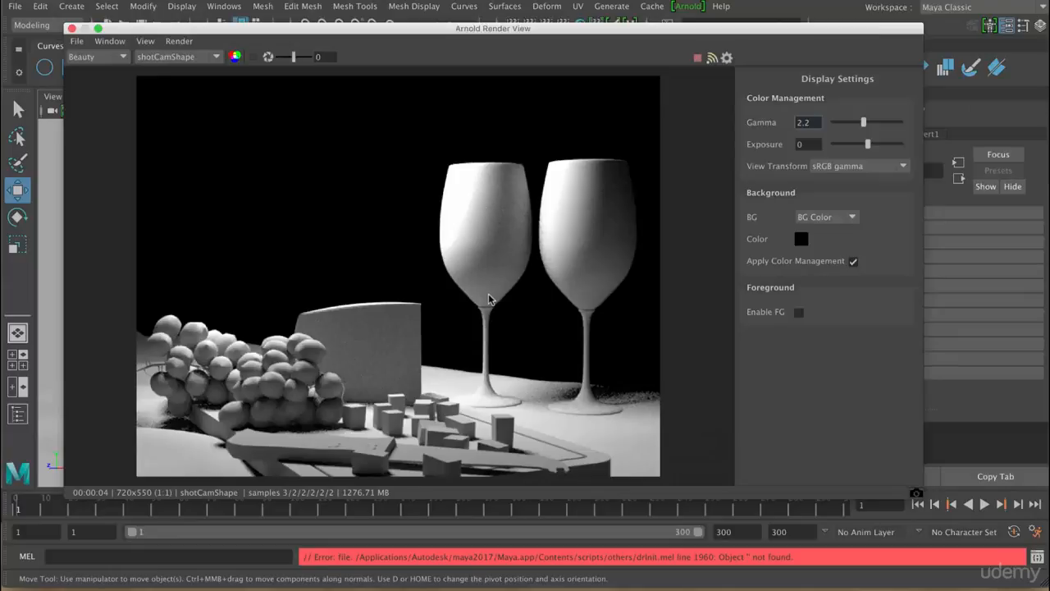
left_click_drag(662, 29, 637, 37)
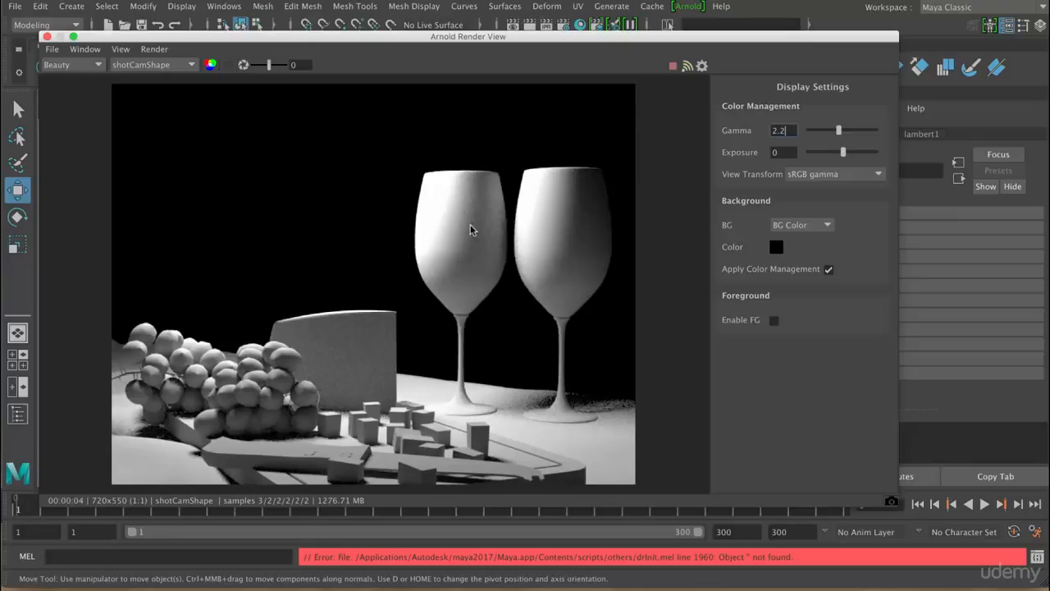
left_click(920, 136)
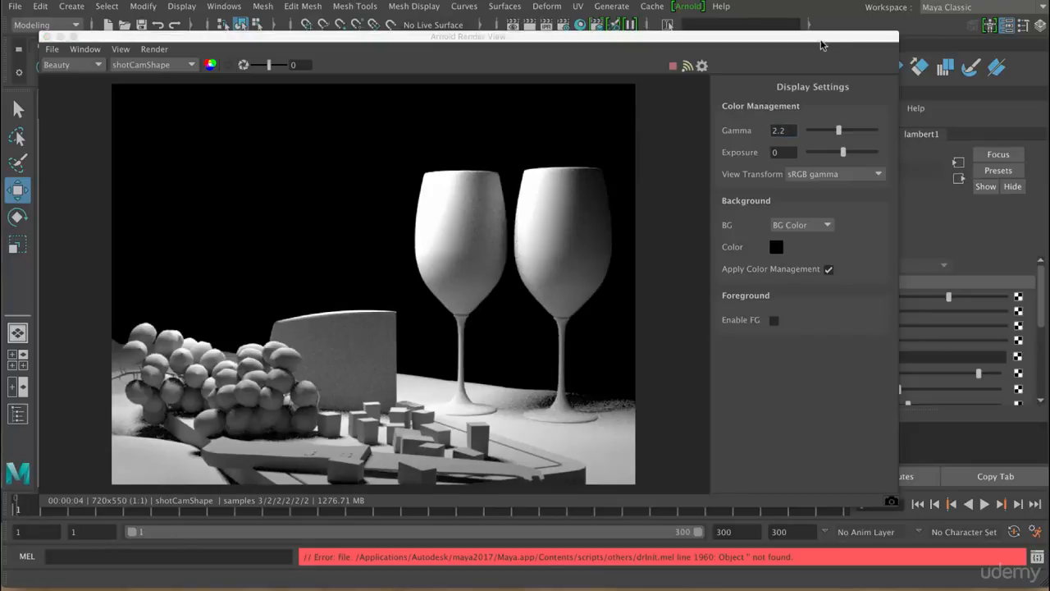
left_click_drag(821, 45, 795, 44)
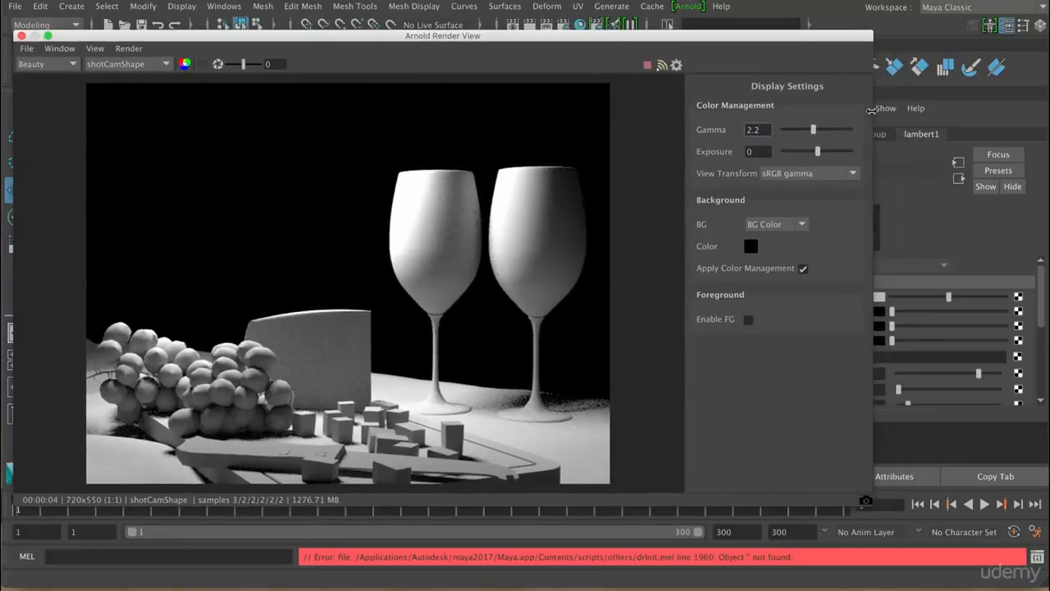
left_click_drag(872, 110, 776, 110)
mouse_move(948, 299)
left_mouse_down()
mouse_move(932, 300)
mouse_move(951, 300)
left_mouse_up()
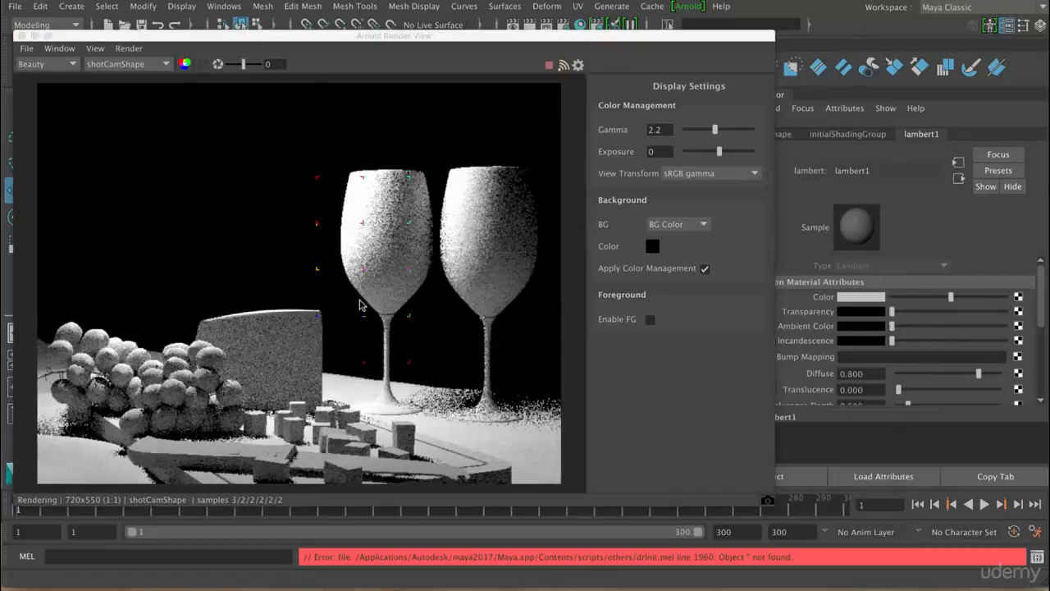
left_click(477, 288)
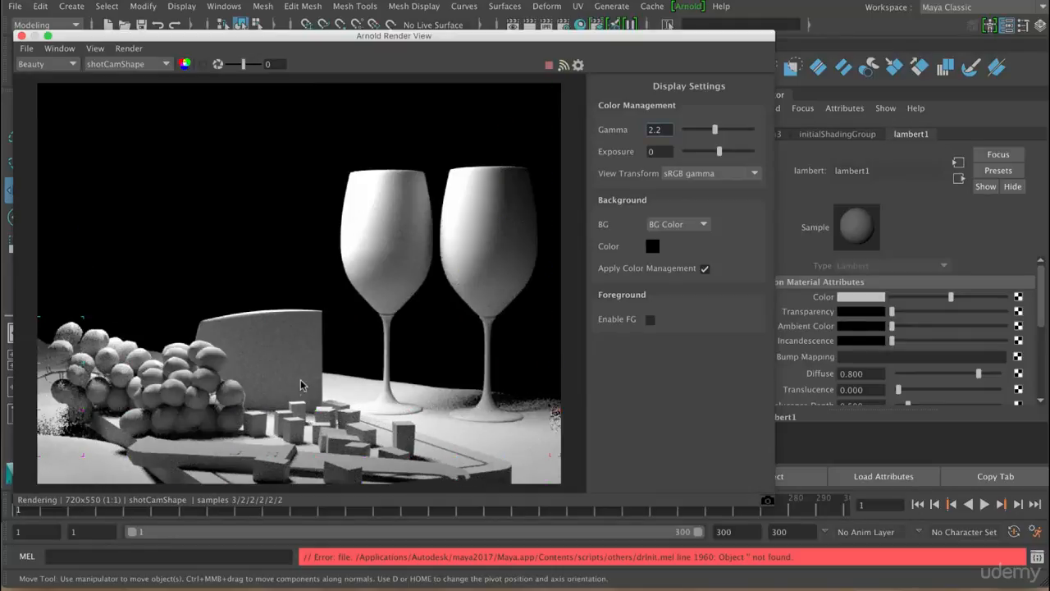
Enable 3D Manipulation in the RenderView and orbit the camera directly in the render to look down on the still life.
left_click(95, 49)
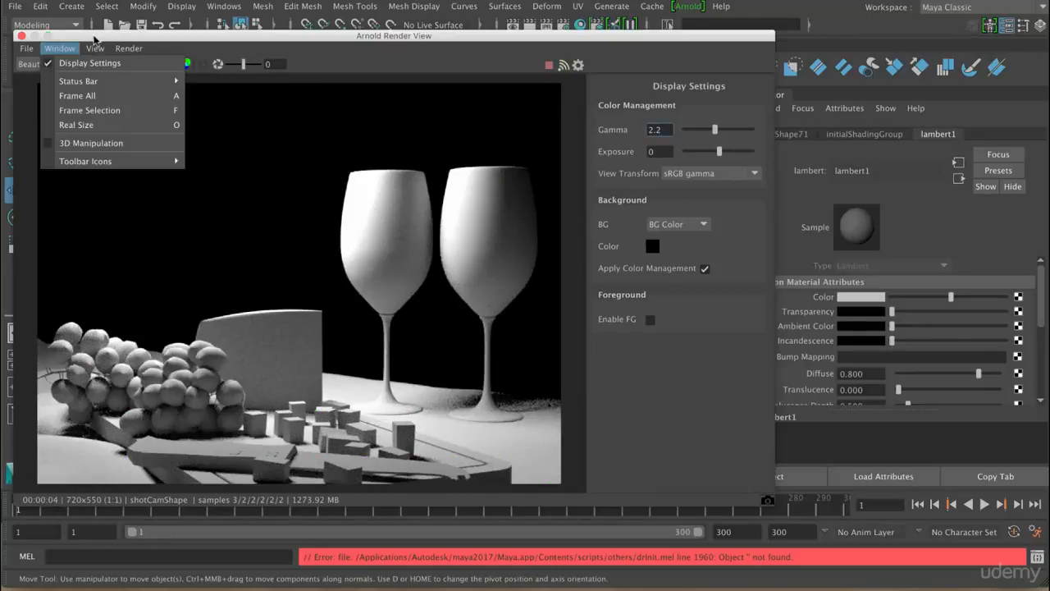
left_click_drag(95, 39, 151, 43)
left_click(107, 50)
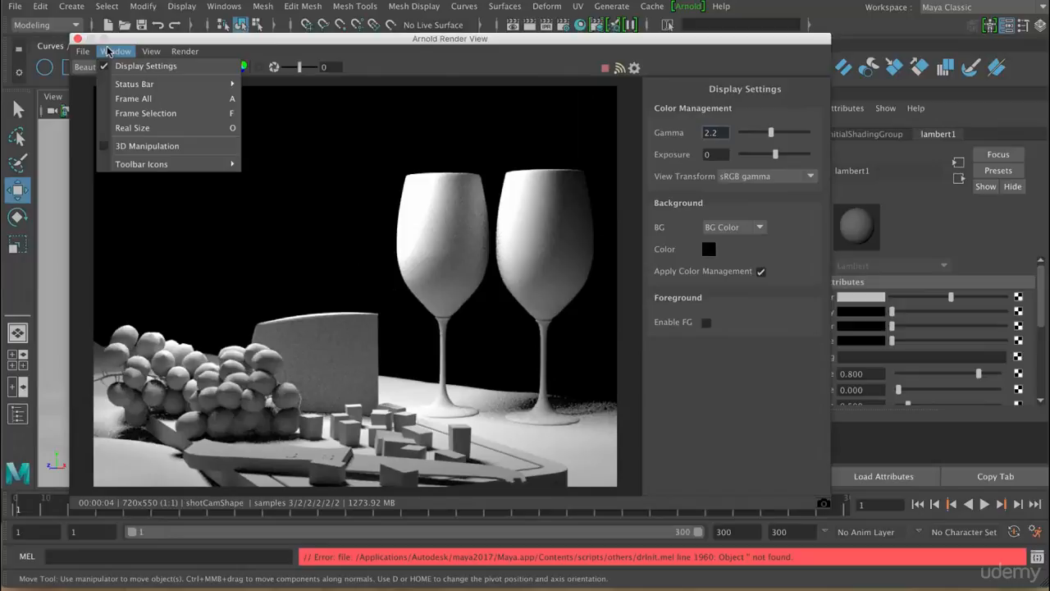
left_click(123, 147)
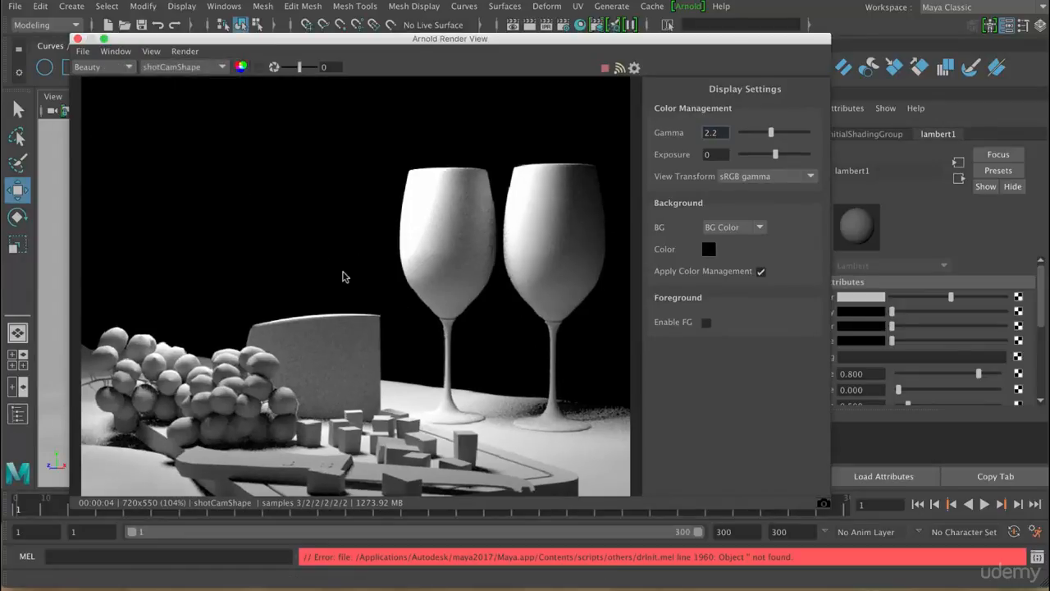
left_click_drag(390, 251, 441, 327, "alt")
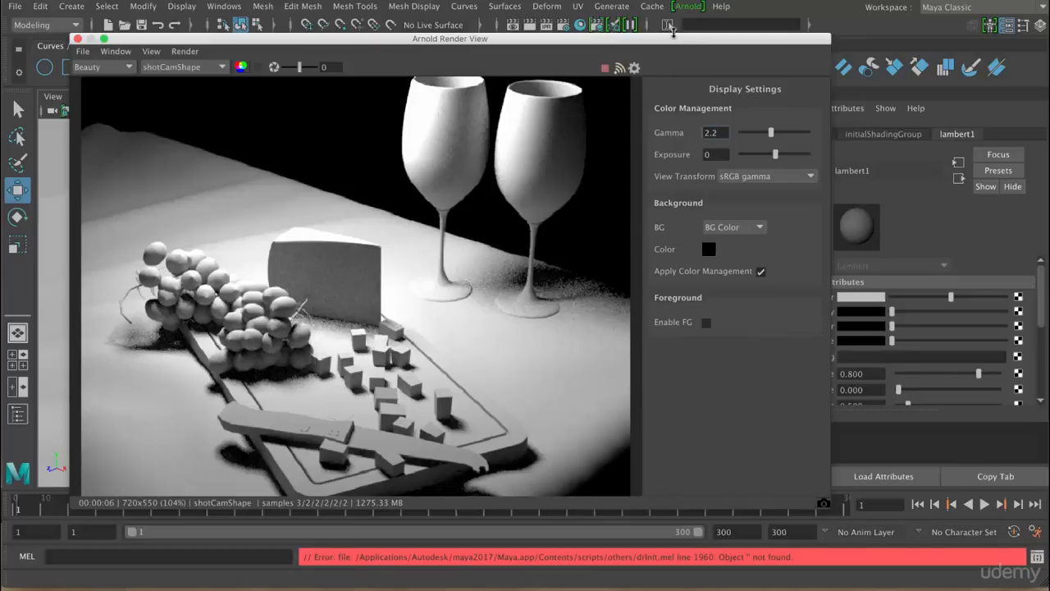
Set aiAreaLightShape1's exposure to 3.1154 in Arnold's Light Manager and close the manager.
left_click(688, 6)
mouse_move(722, 117)
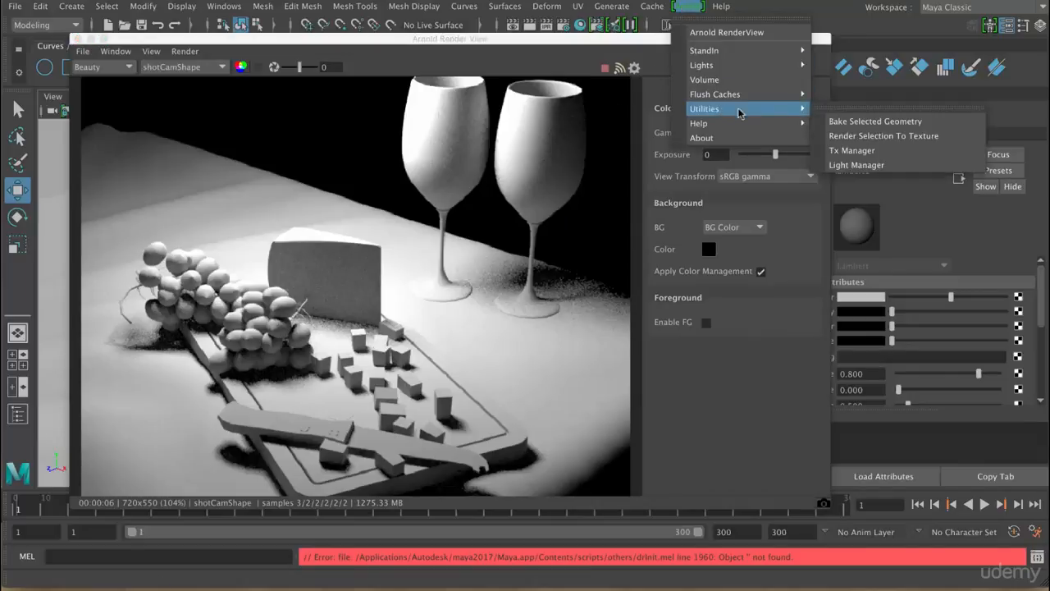
left_click(852, 166)
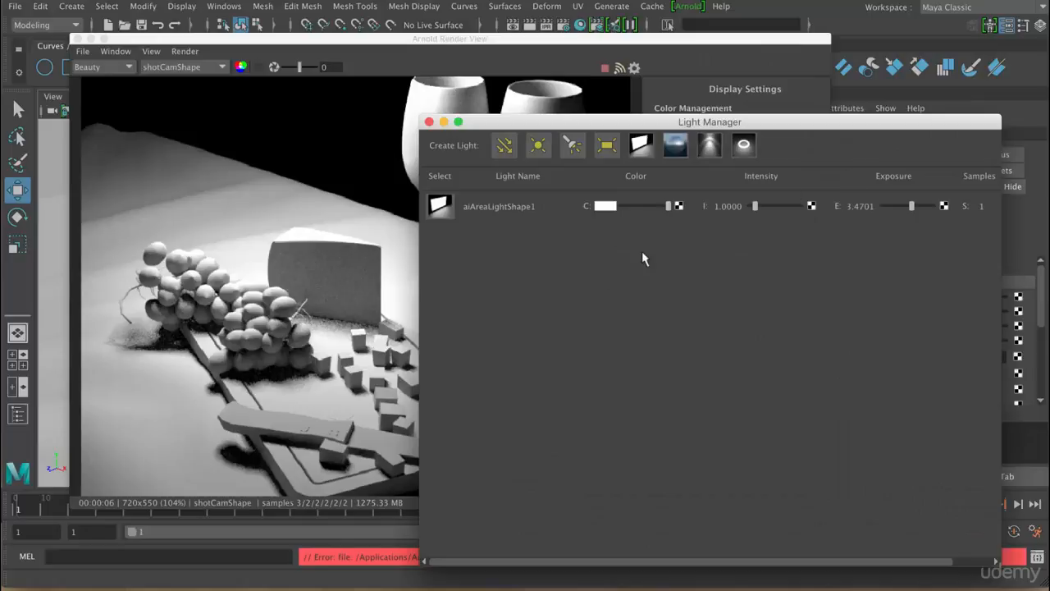
left_click_drag(911, 207, 910, 207)
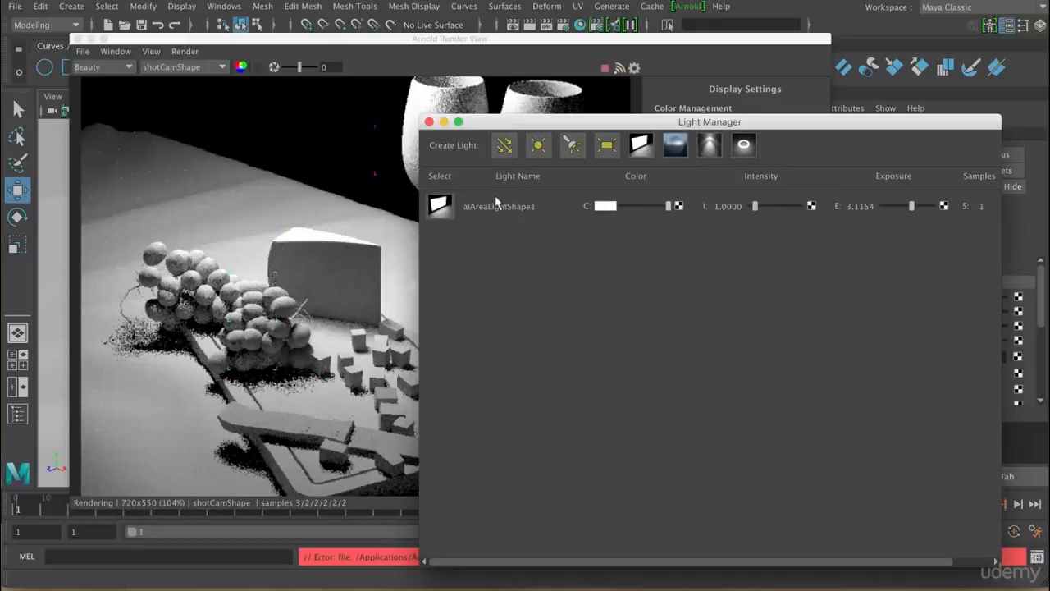
left_click(428, 122)
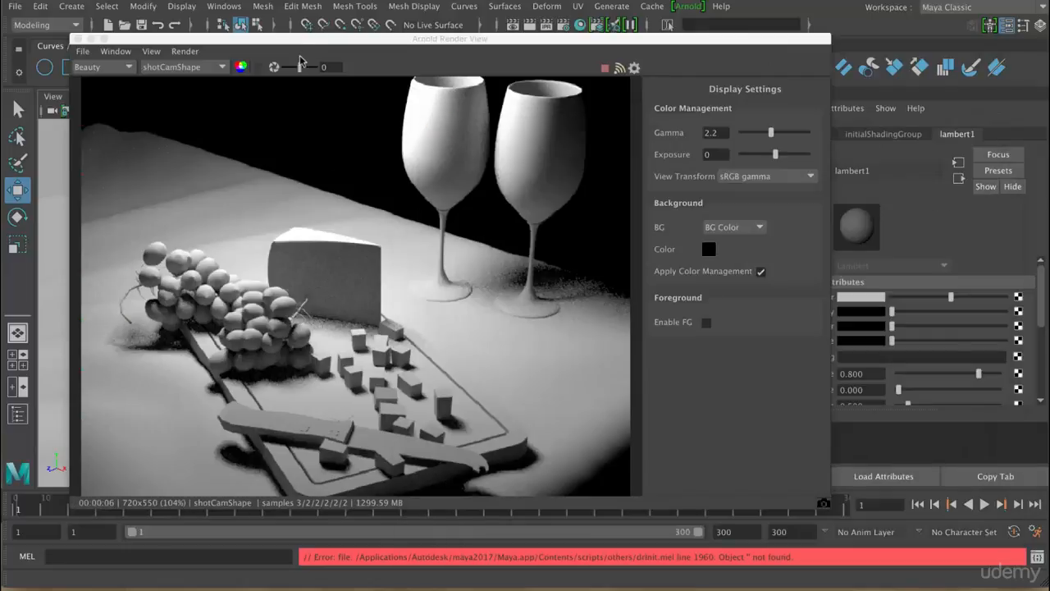
Undo the camera orbit to restore the low-angle shotCam view, moving the RenderView window out of the way and back.
left_click_drag(307, 41, 359, 304)
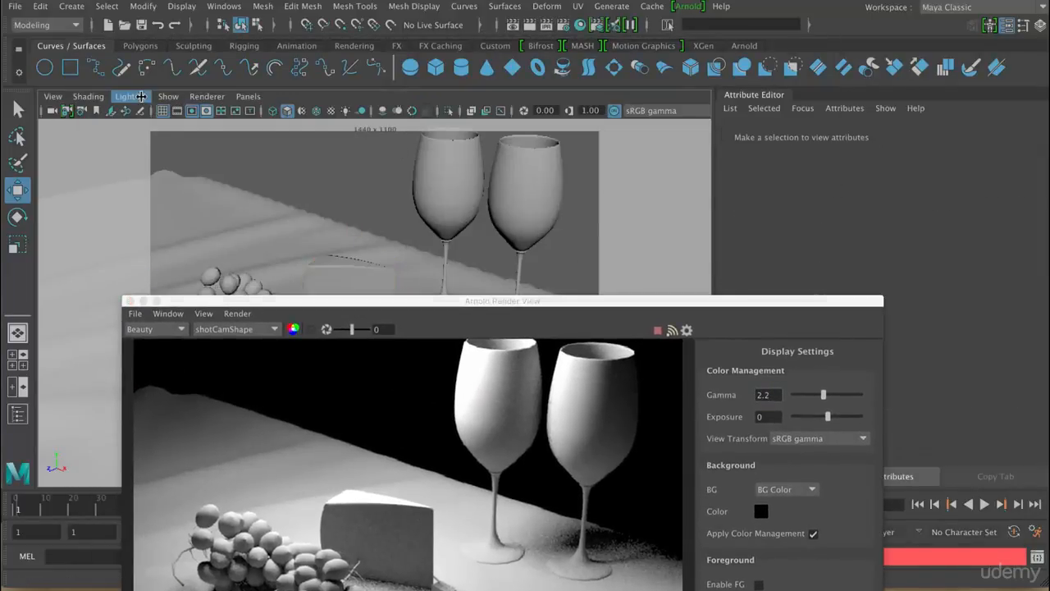
key("bracketleft")
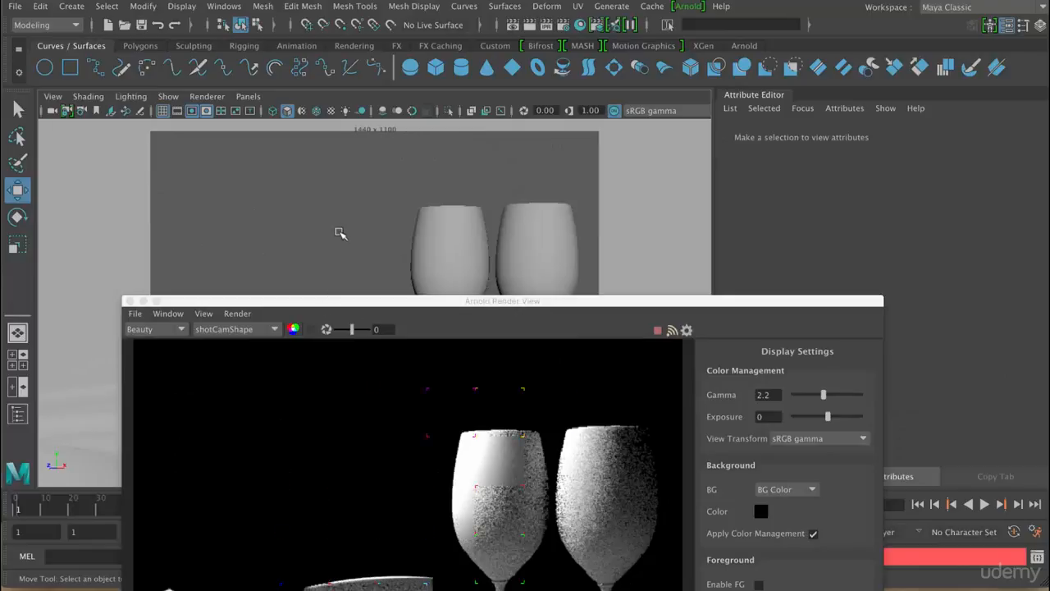
left_click(57, 96)
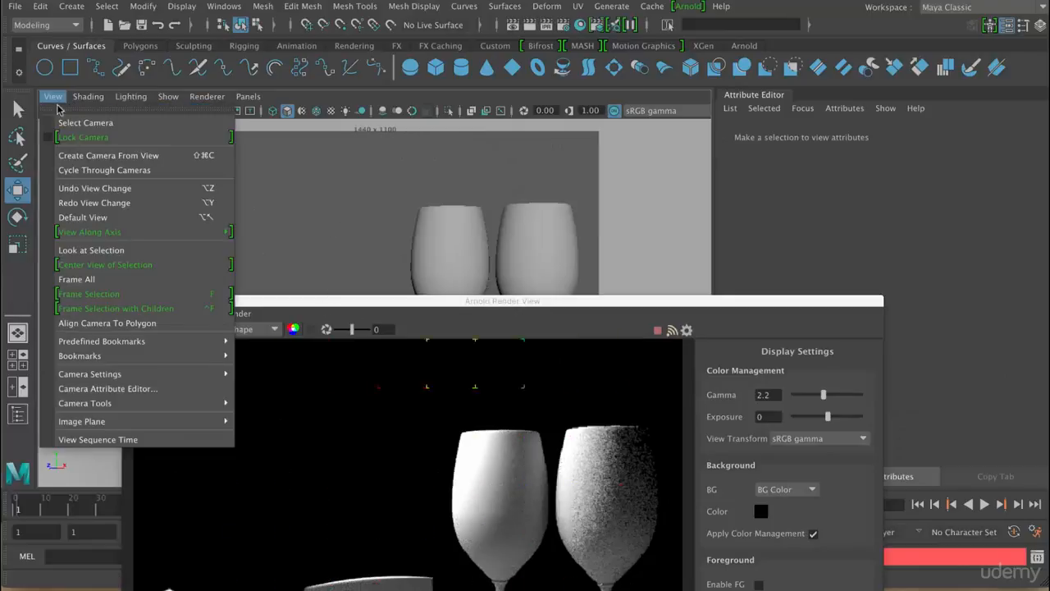
left_click(85, 192)
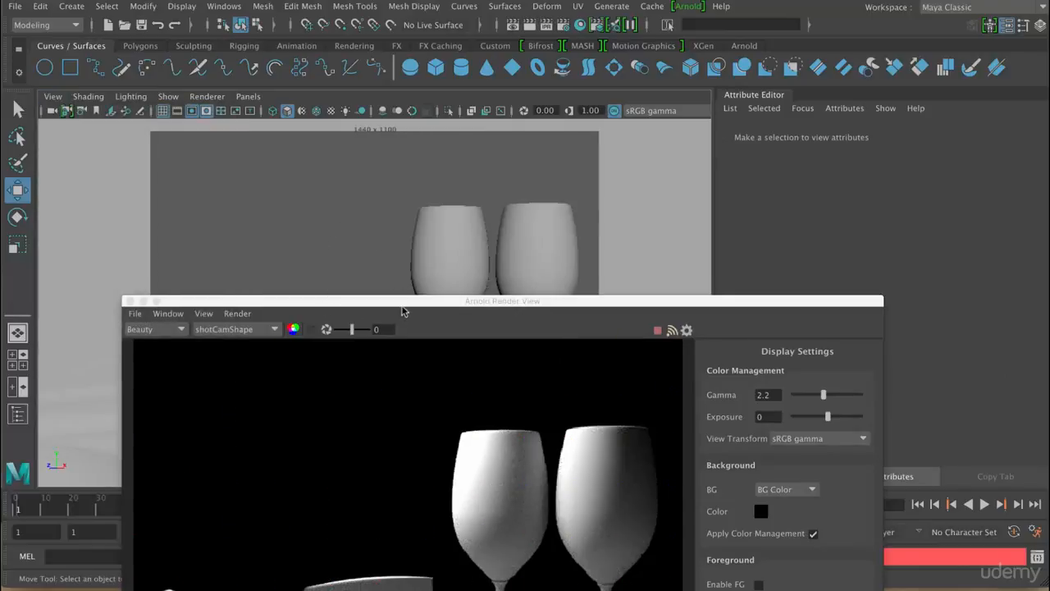
left_click_drag(402, 307, 338, 54)
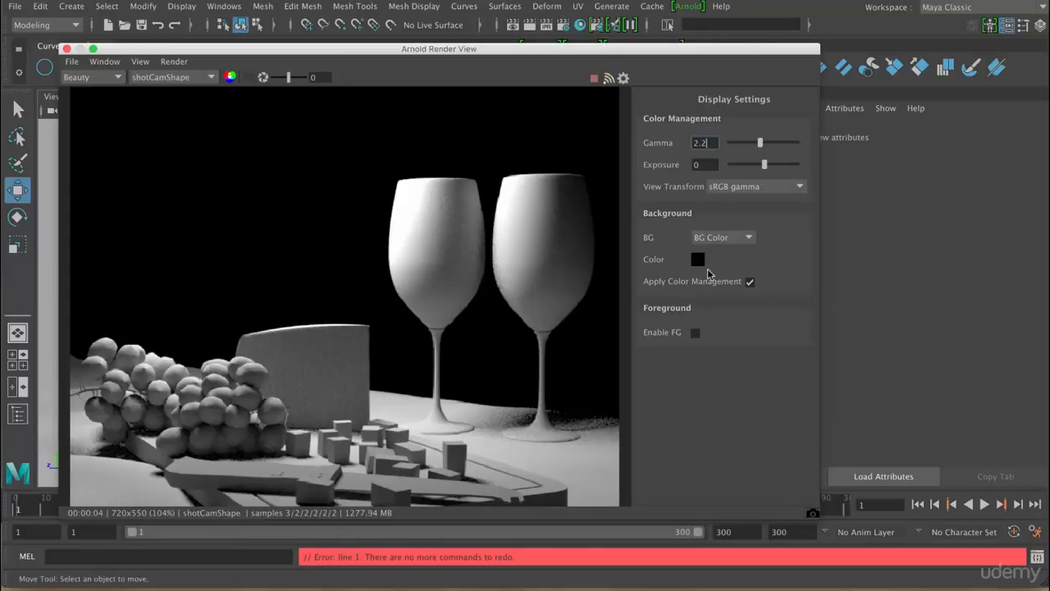
Set the RenderView background to BG Image and load sapa_blurred.jpg from the Picnic-Maya project's sourceimages/background folder.
left_click(742, 243)
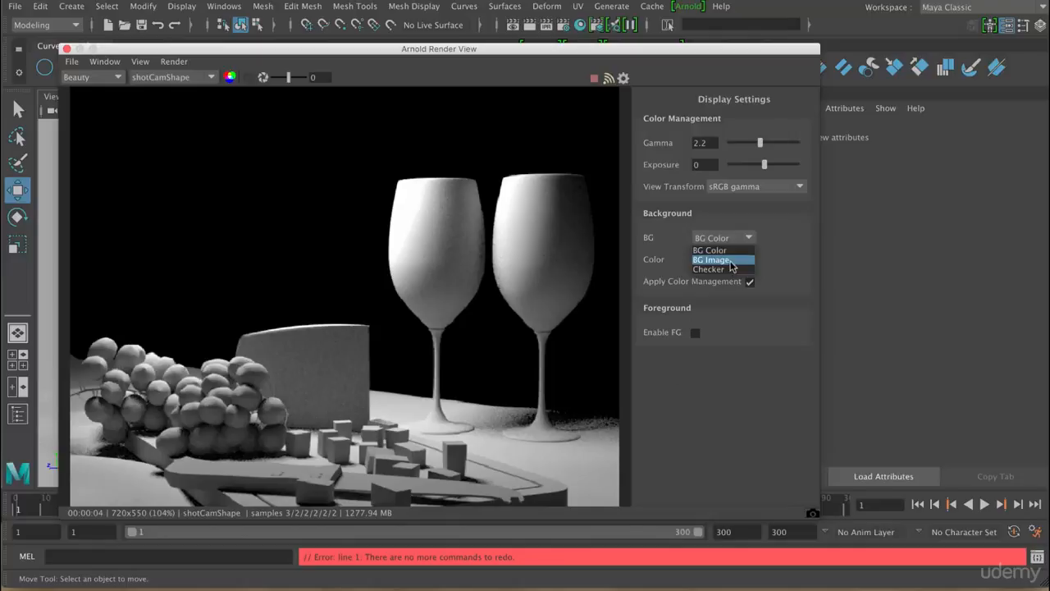
left_click(728, 260)
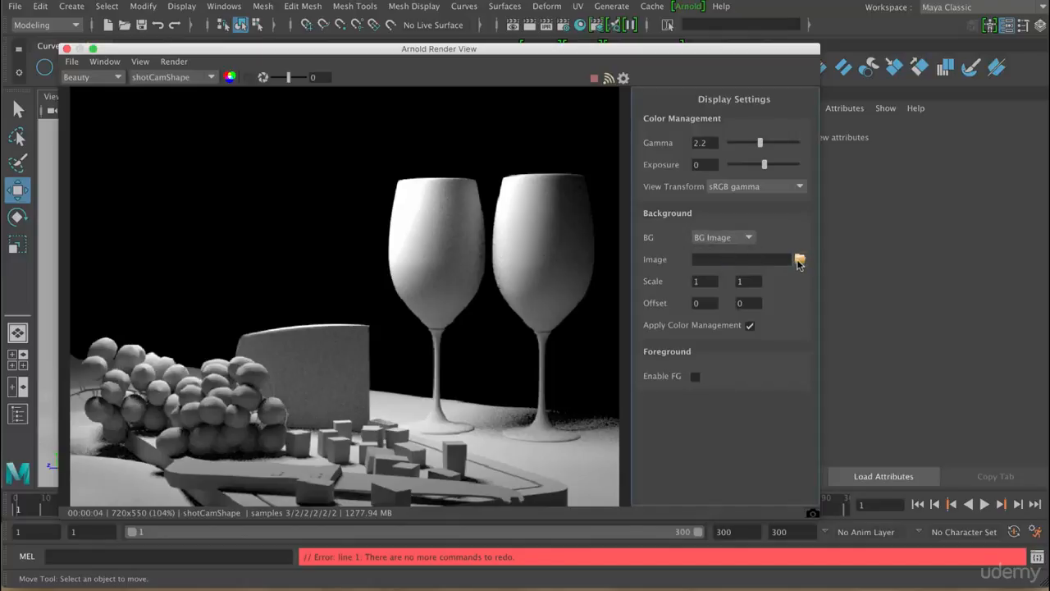
left_click(800, 260)
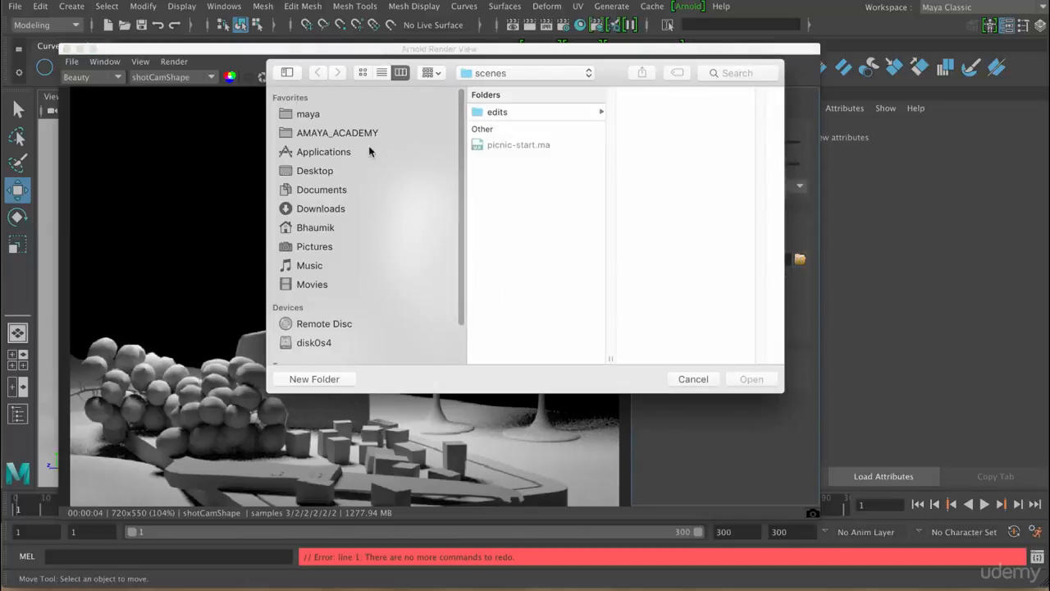
left_click(316, 192)
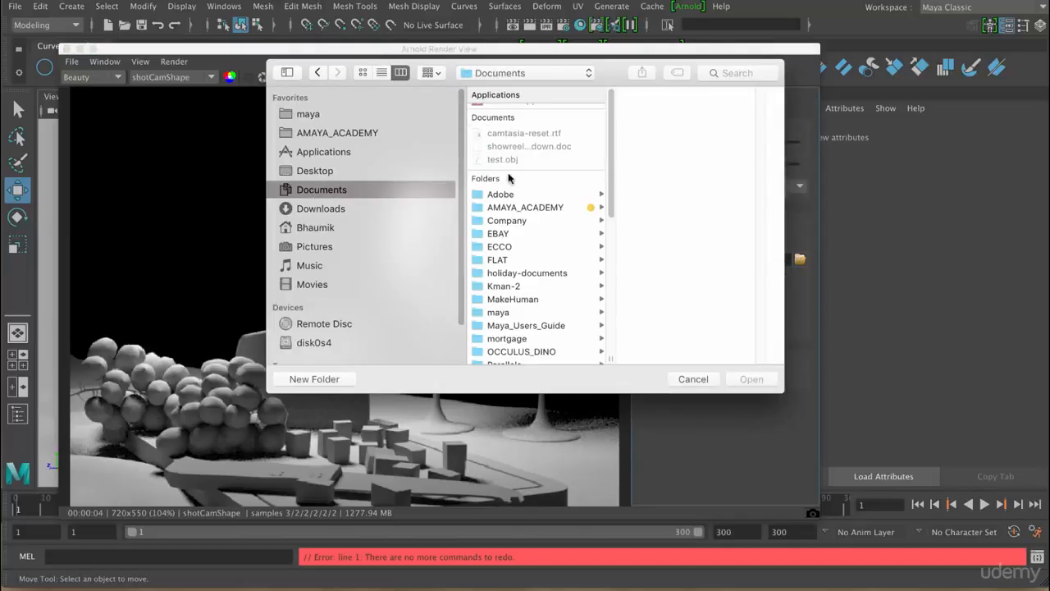
left_click(319, 119)
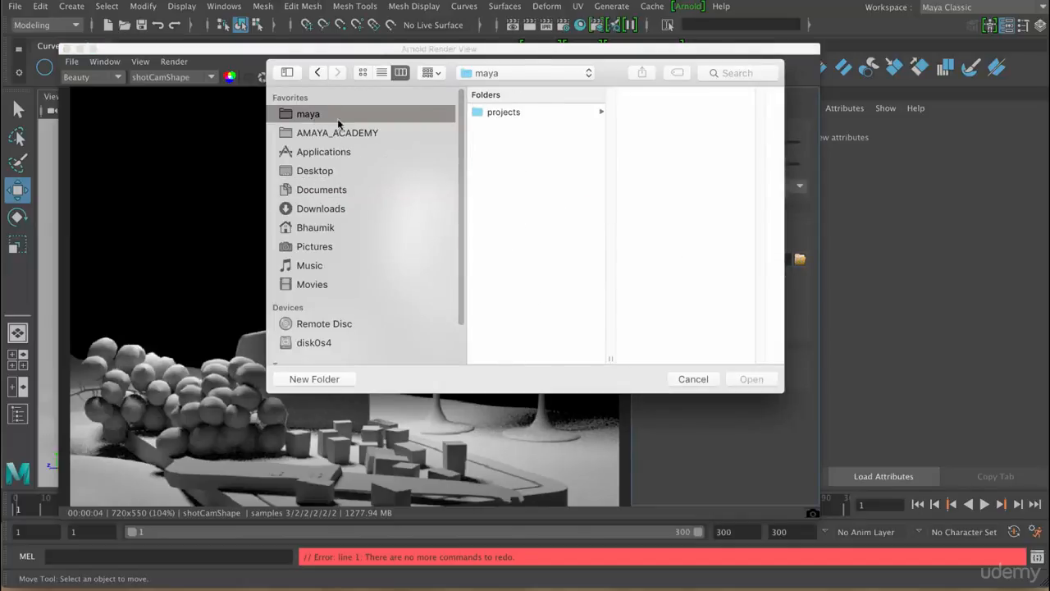
left_click(568, 115)
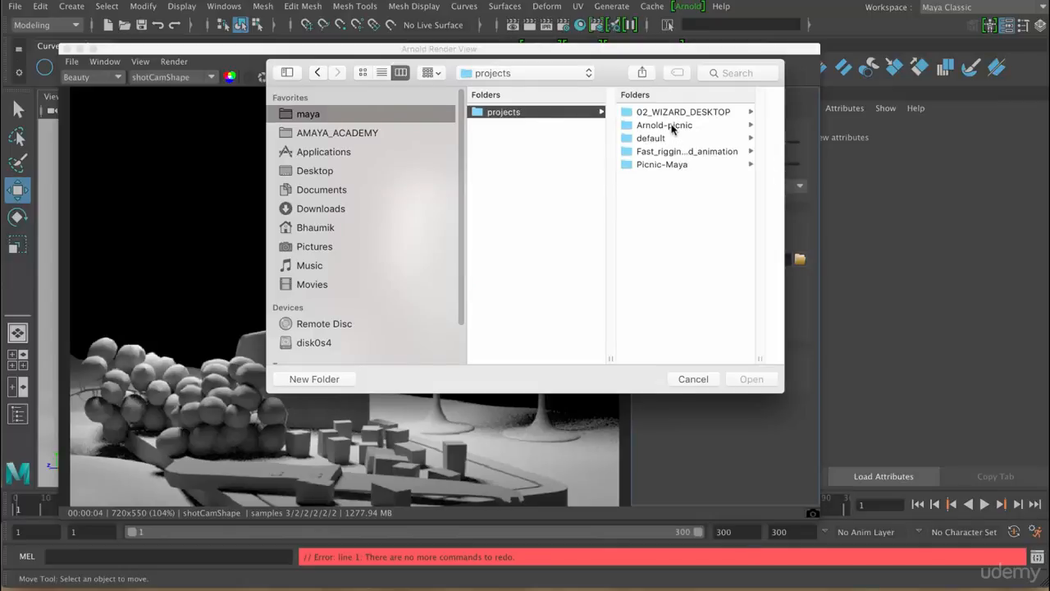
left_click(674, 165)
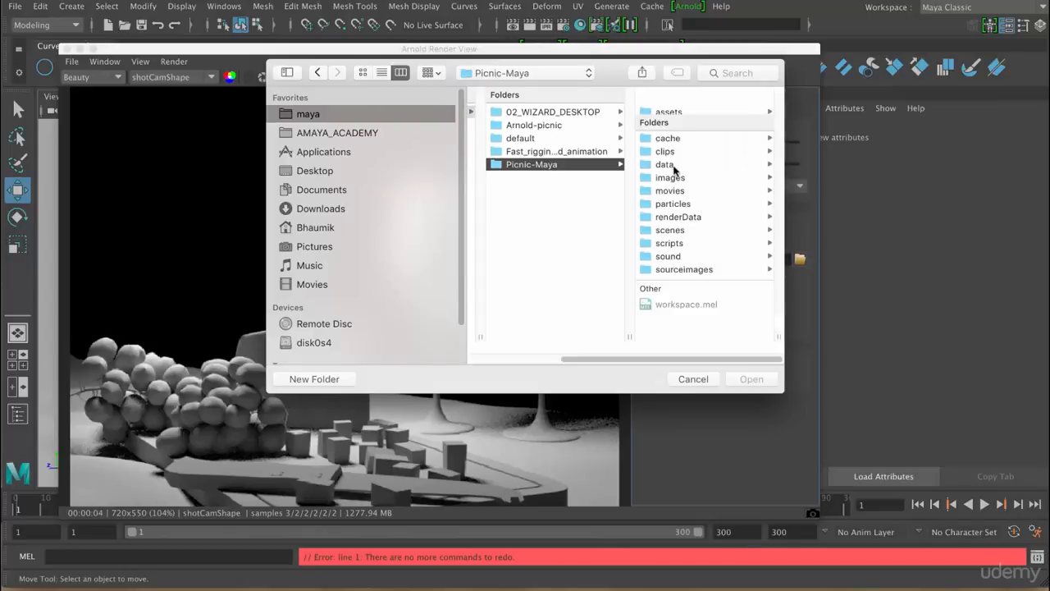
left_click(679, 270)
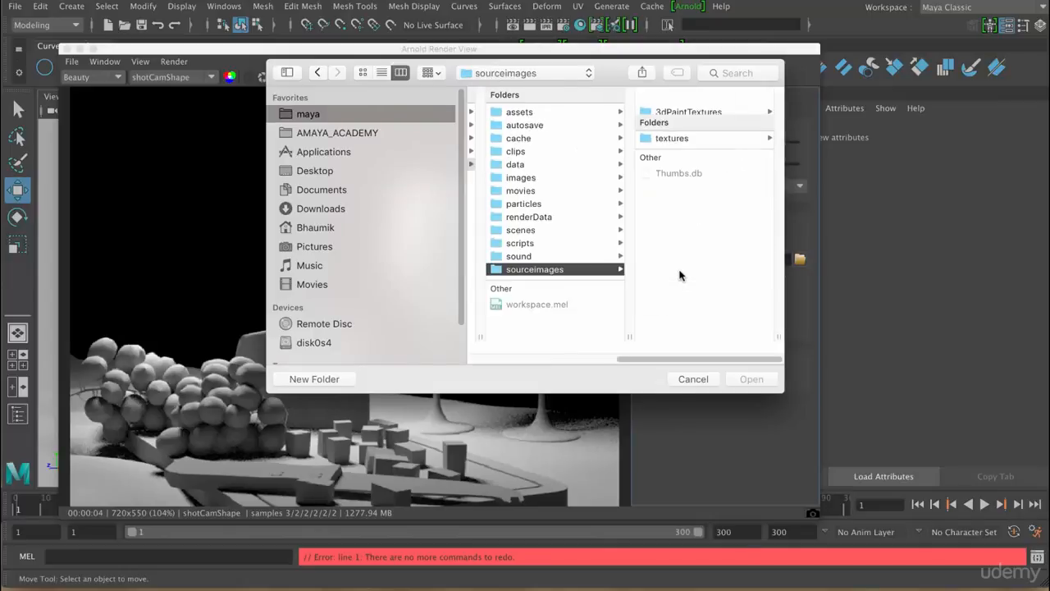
left_click(697, 139)
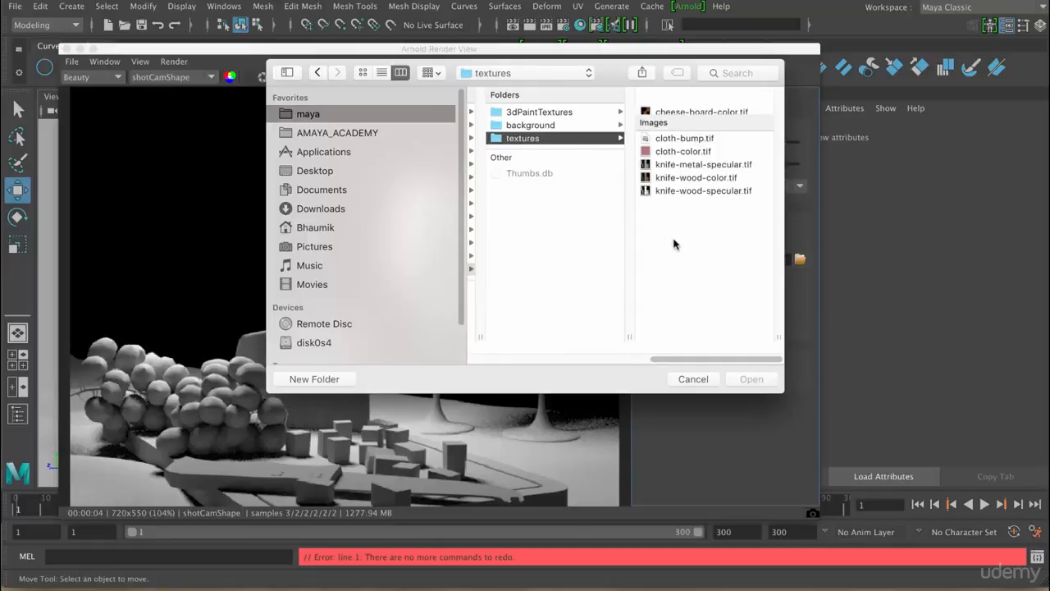
left_click(540, 129)
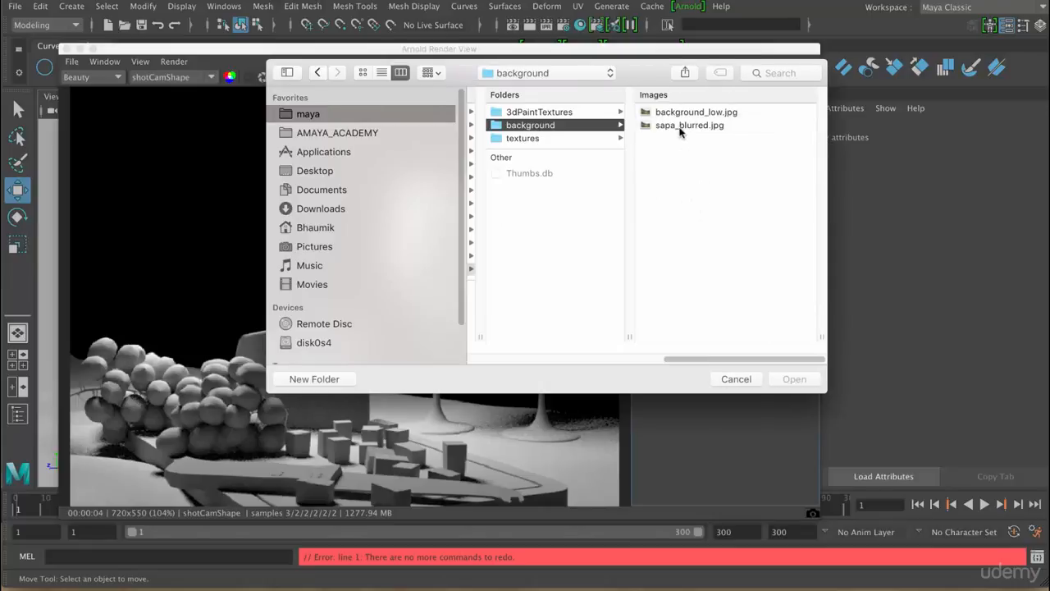
left_click(669, 128)
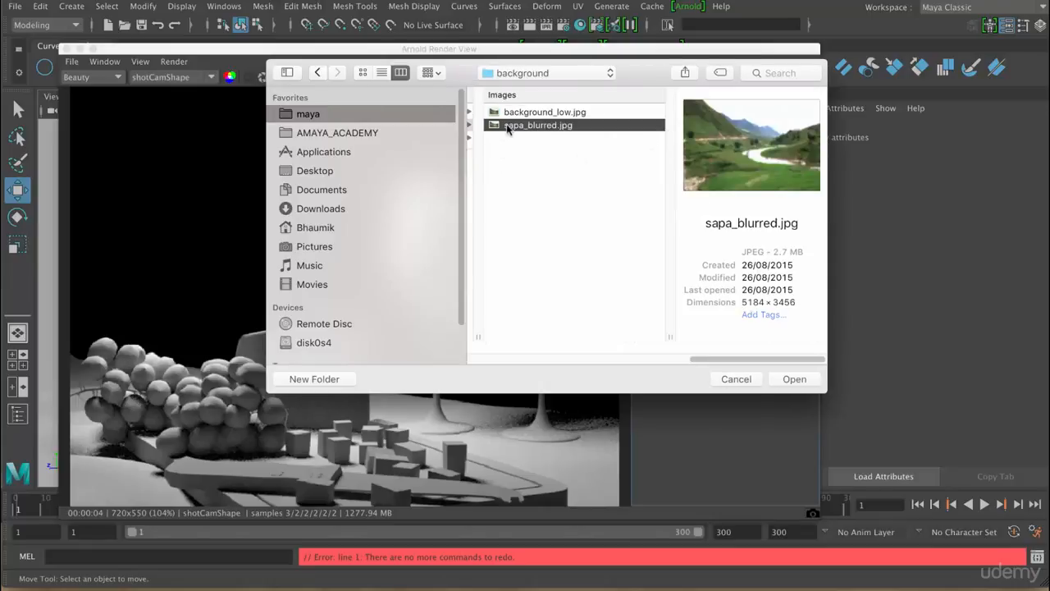
left_click(793, 380)
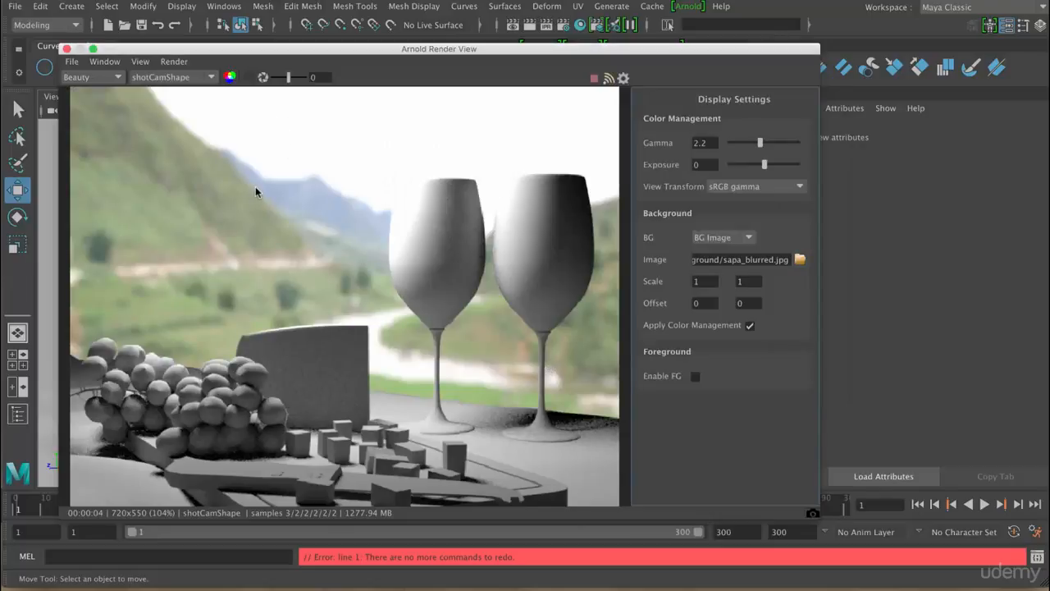
Toggle Apply Color Management for the background image off and on, and toggle Enable FG on and off.
left_click(749, 325)
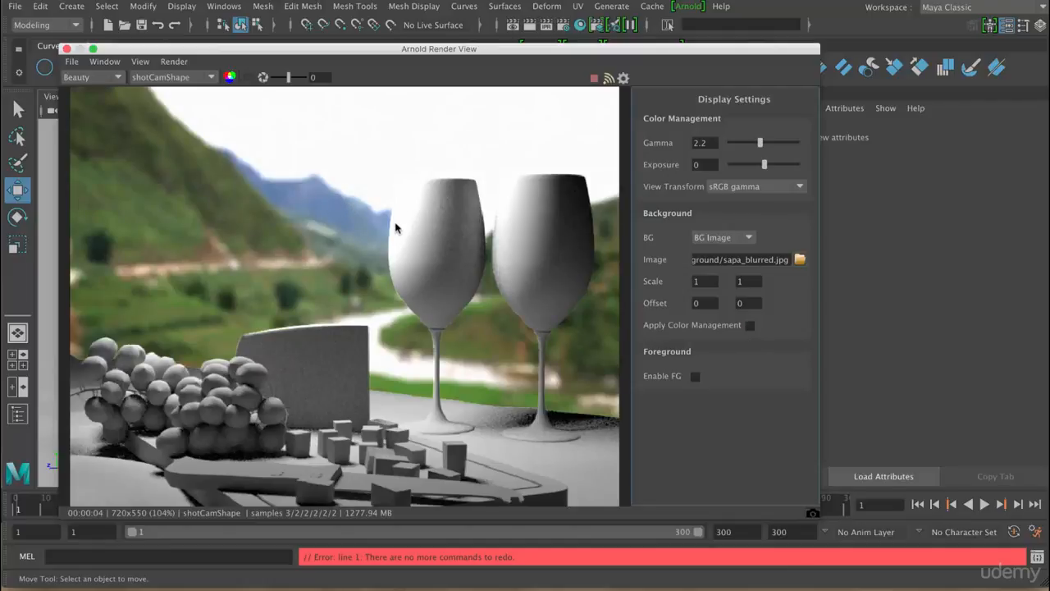
left_click(749, 325)
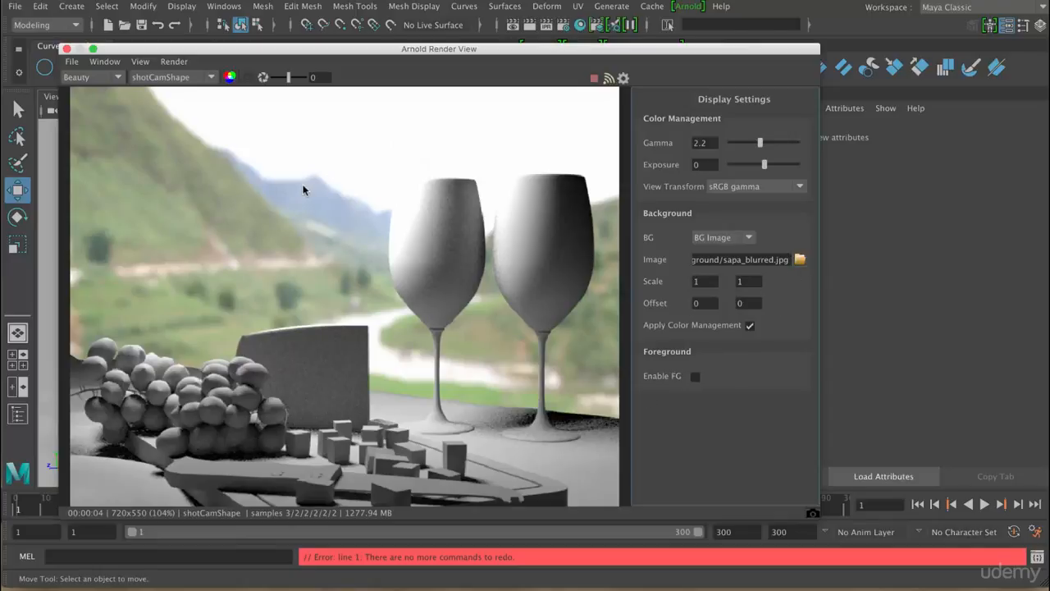
left_click(695, 377)
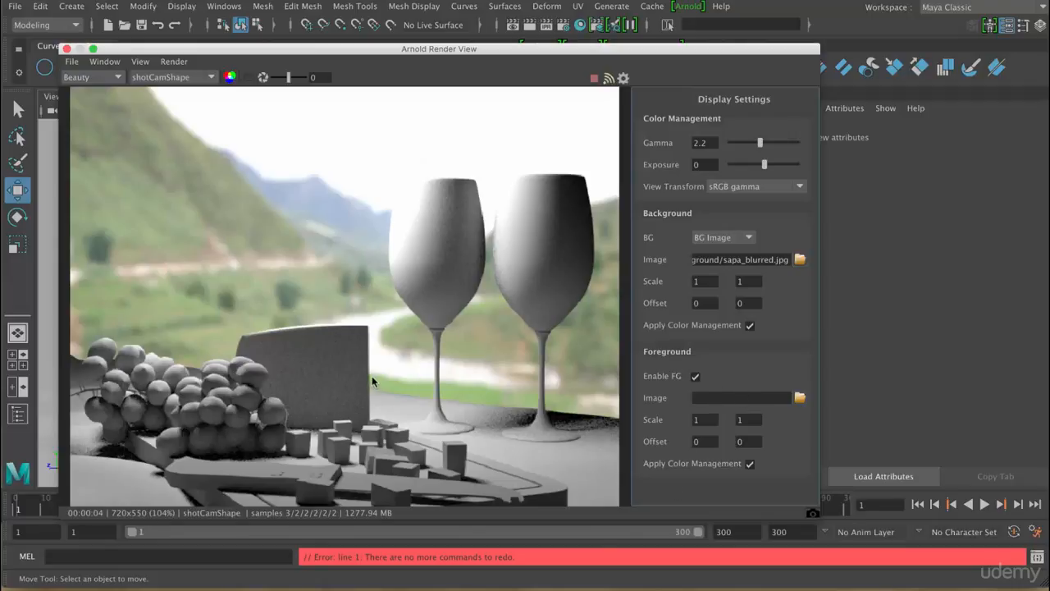
left_click(695, 376)
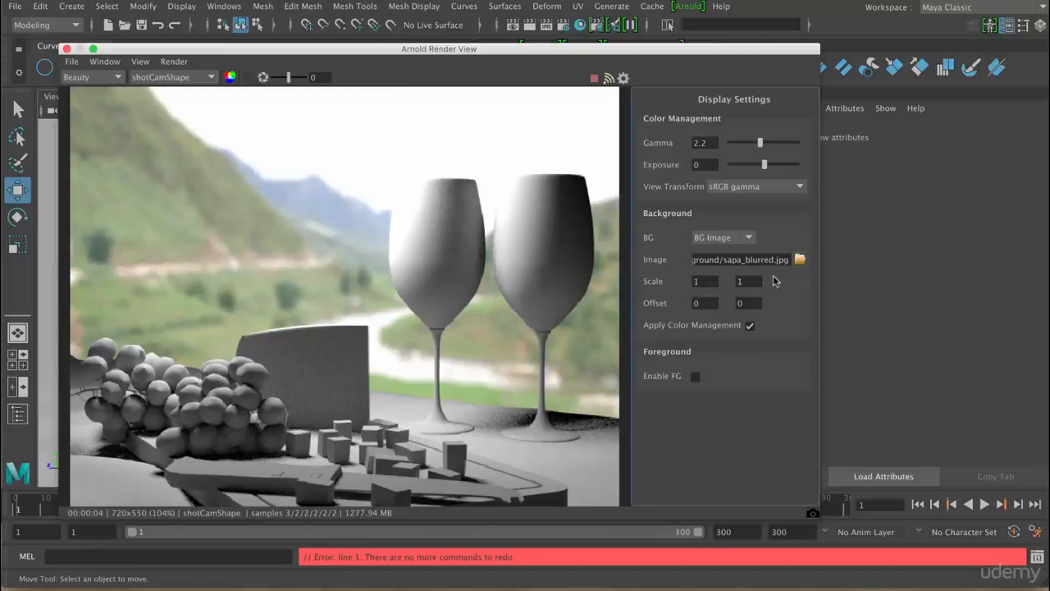
Switch the RenderView background back to BG Color.
left_click(748, 238)
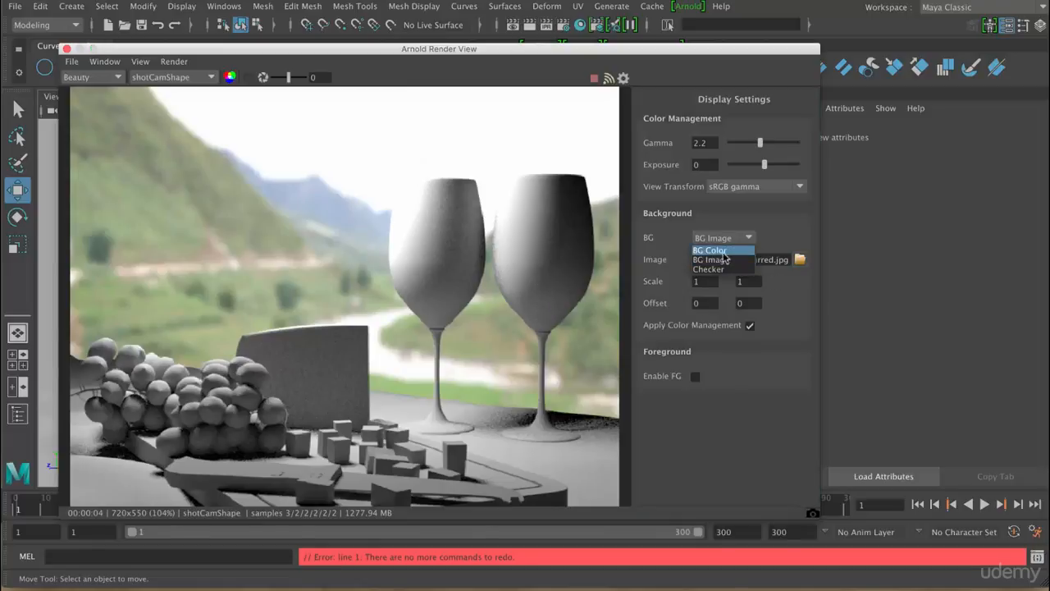
left_click(720, 252)
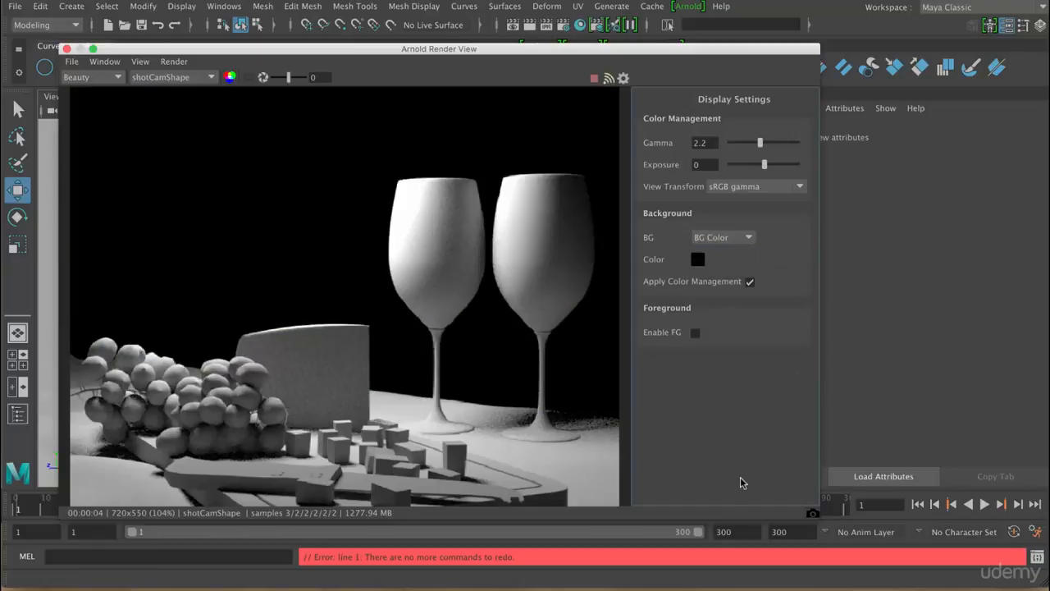
Store a snapshot of the current render and display that snapshot in the RenderView.
left_click(812, 514)
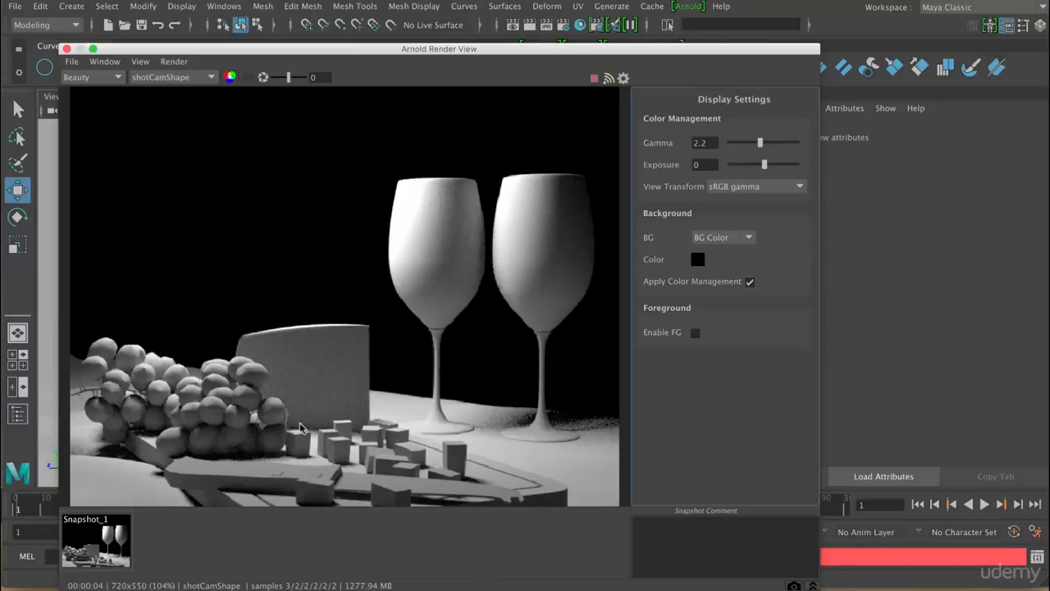
left_click(127, 543)
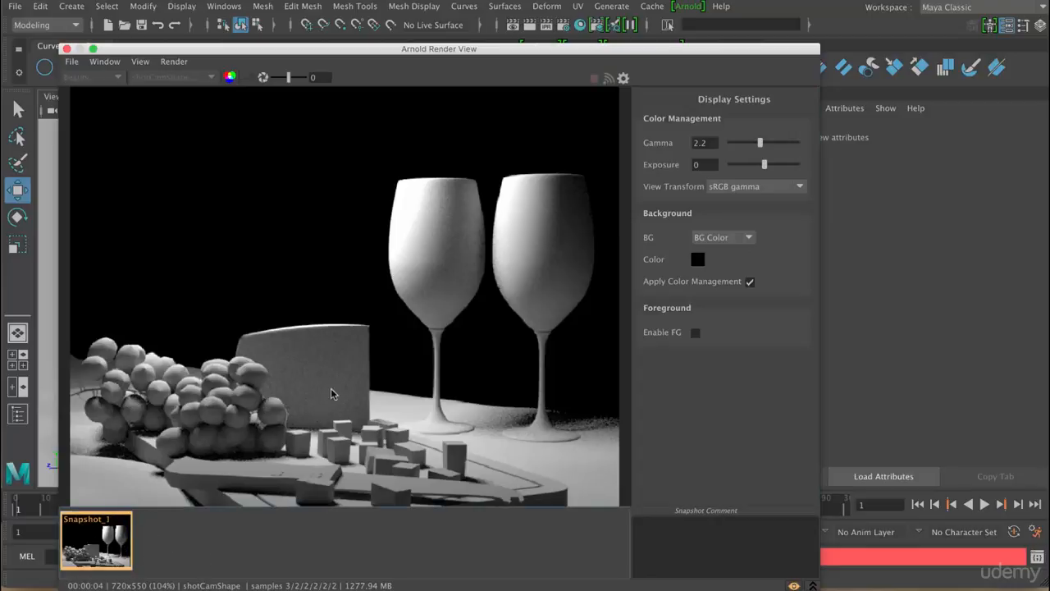
right_click(98, 543)
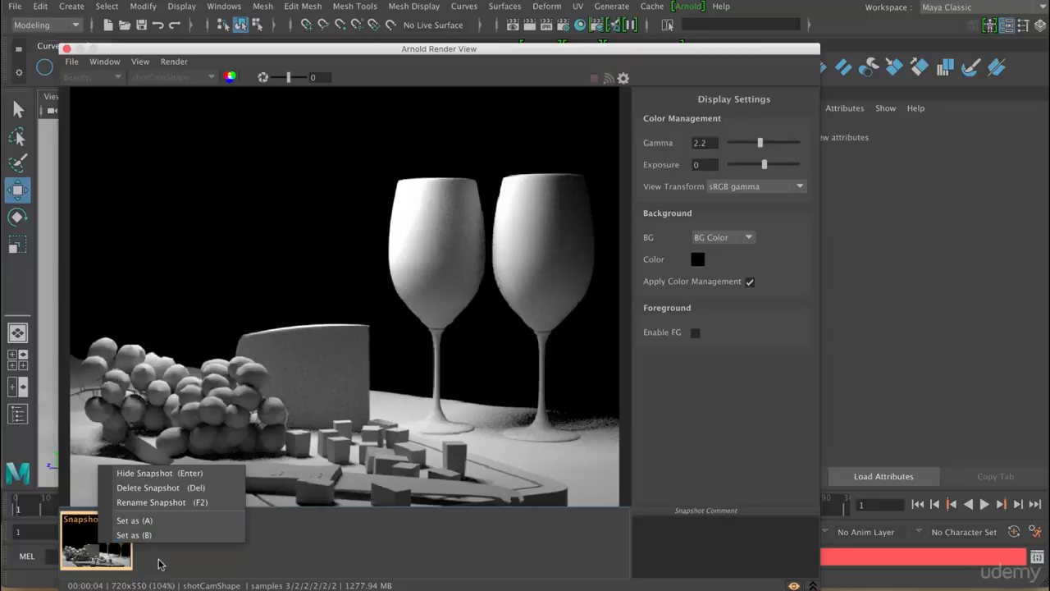
left_click(240, 549)
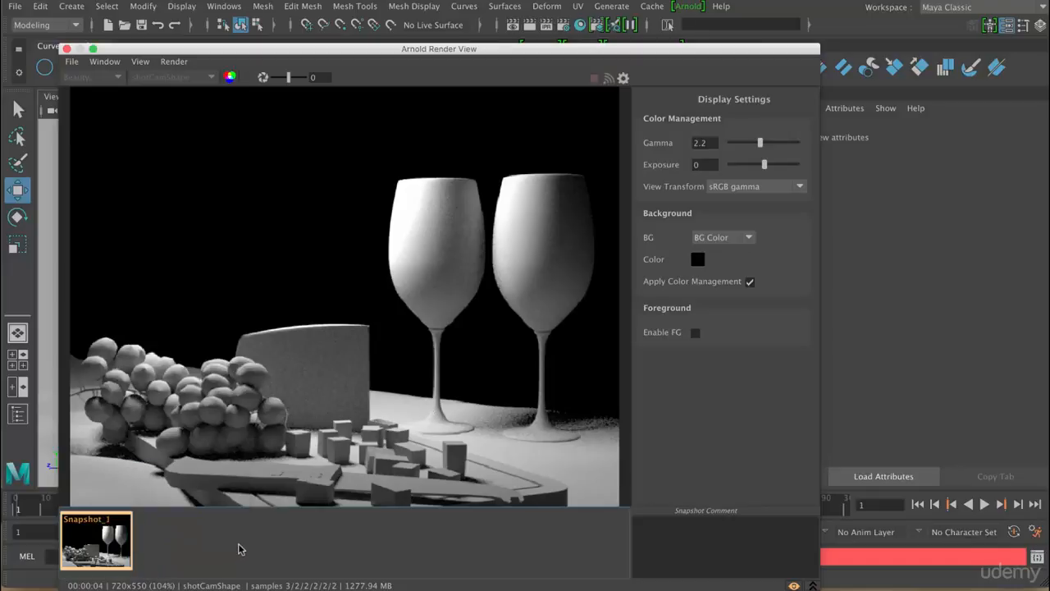
left_click(74, 62)
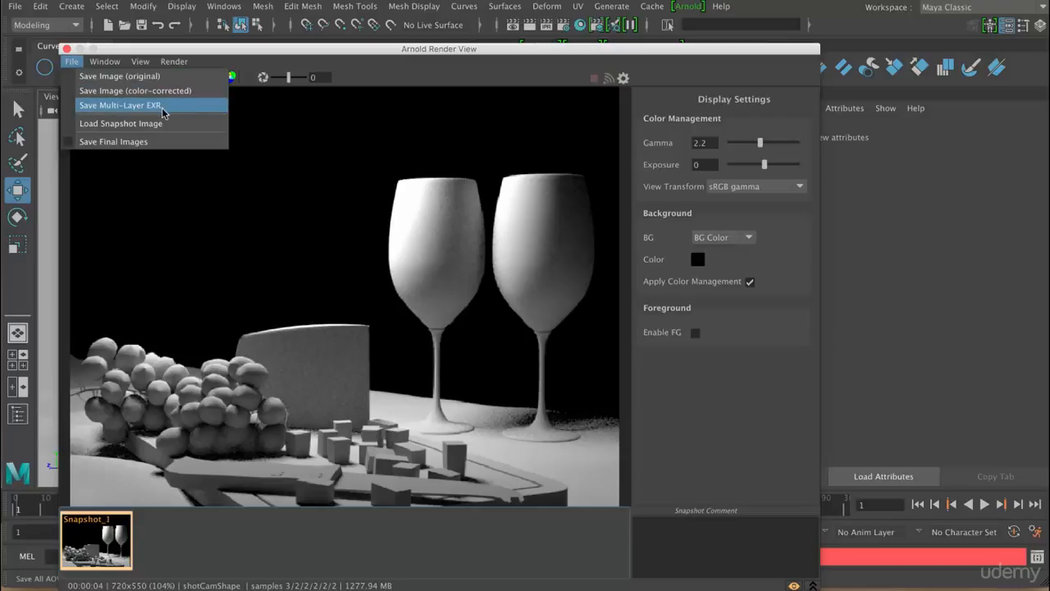
left_click(352, 82)
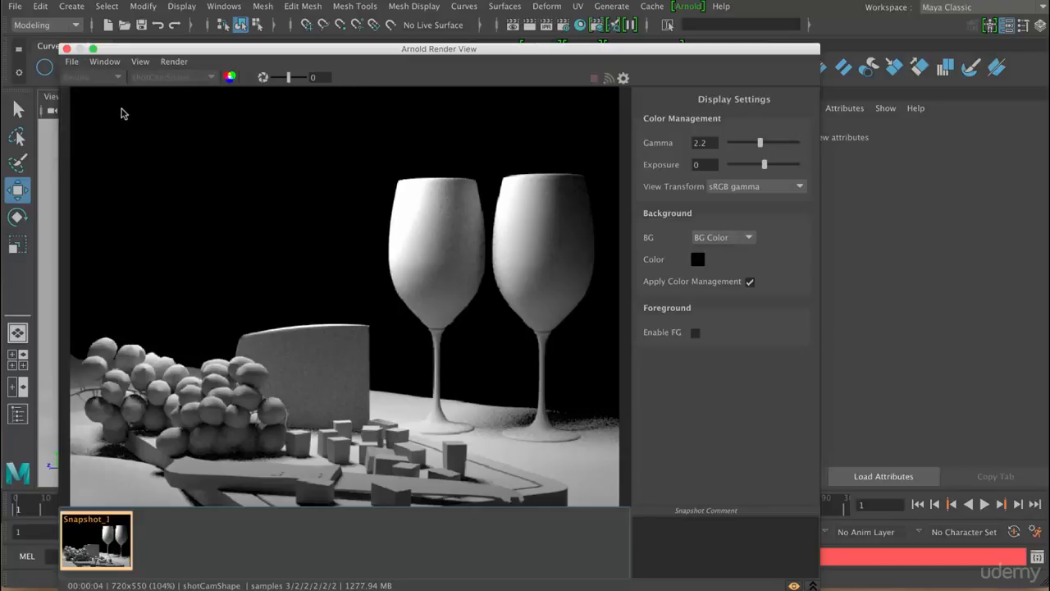
Frame the whole image in the RenderView and switch its display to Real Size.
left_click(73, 62)
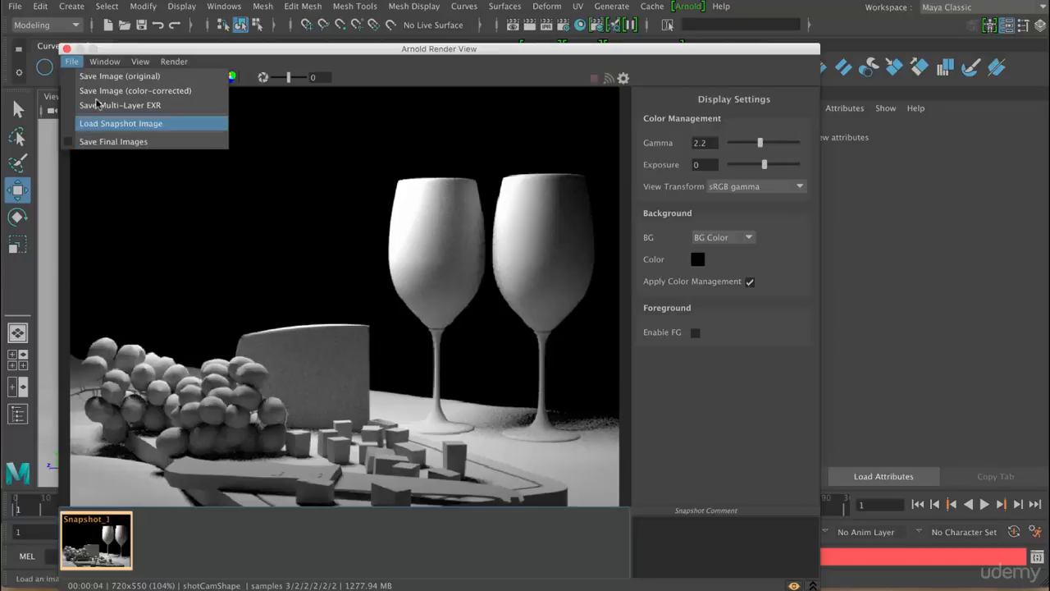
mouse_move(103, 62)
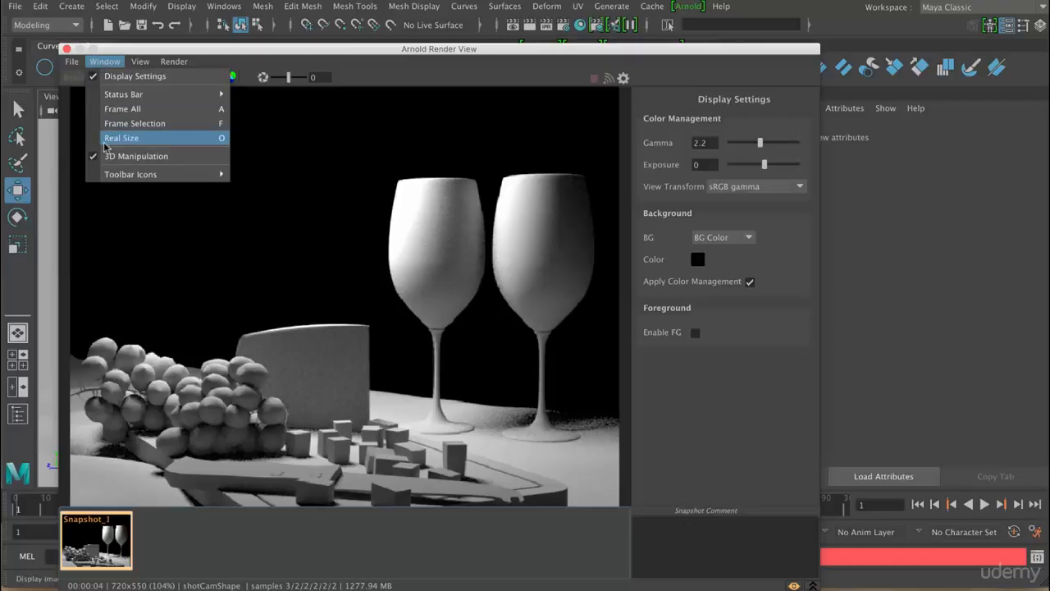
mouse_move(144, 99)
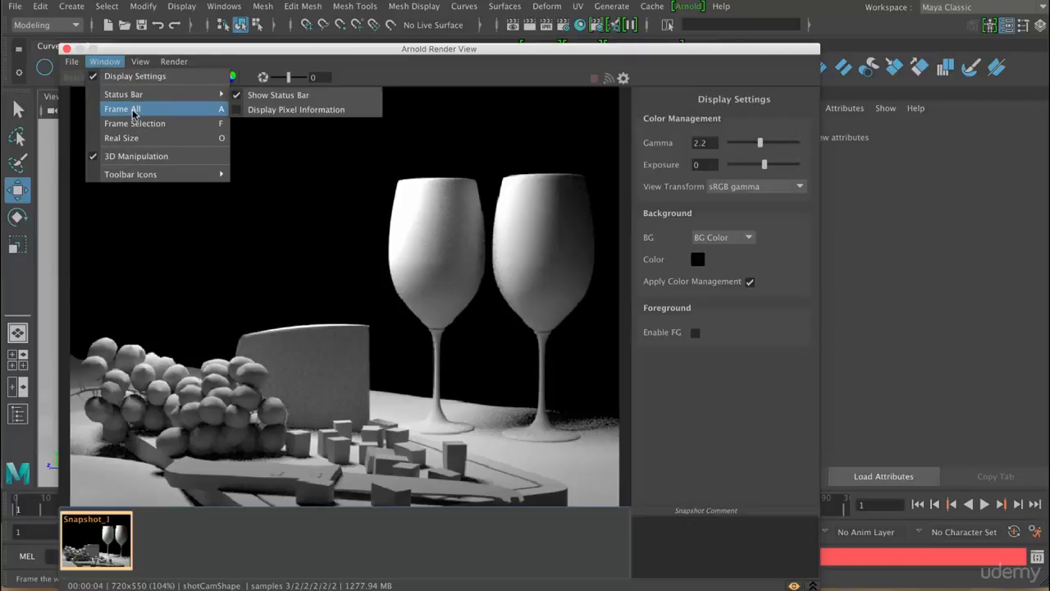
left_click(132, 109)
left_click(106, 63)
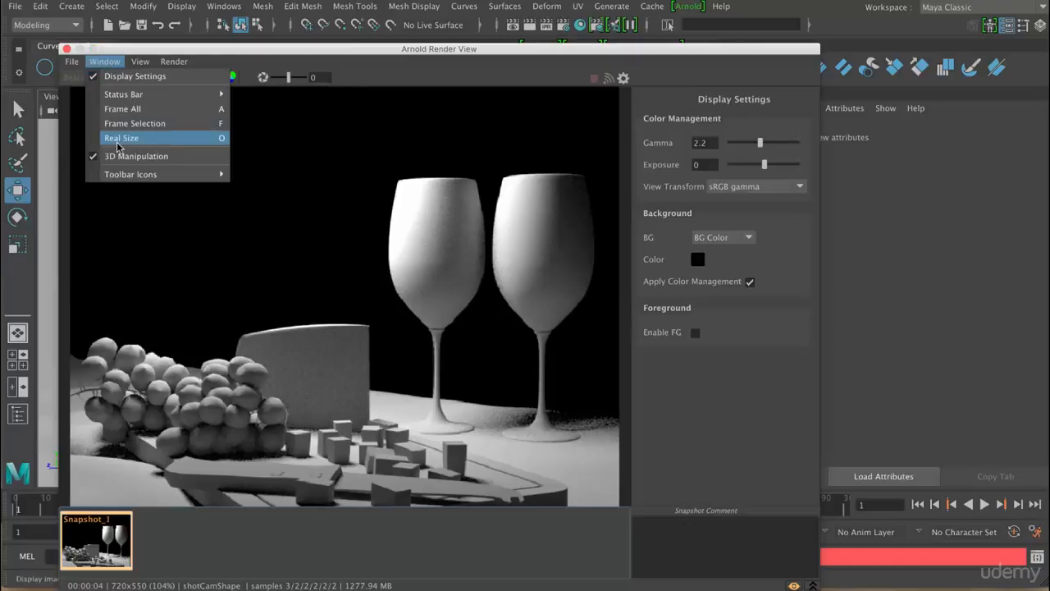
left_click(126, 140)
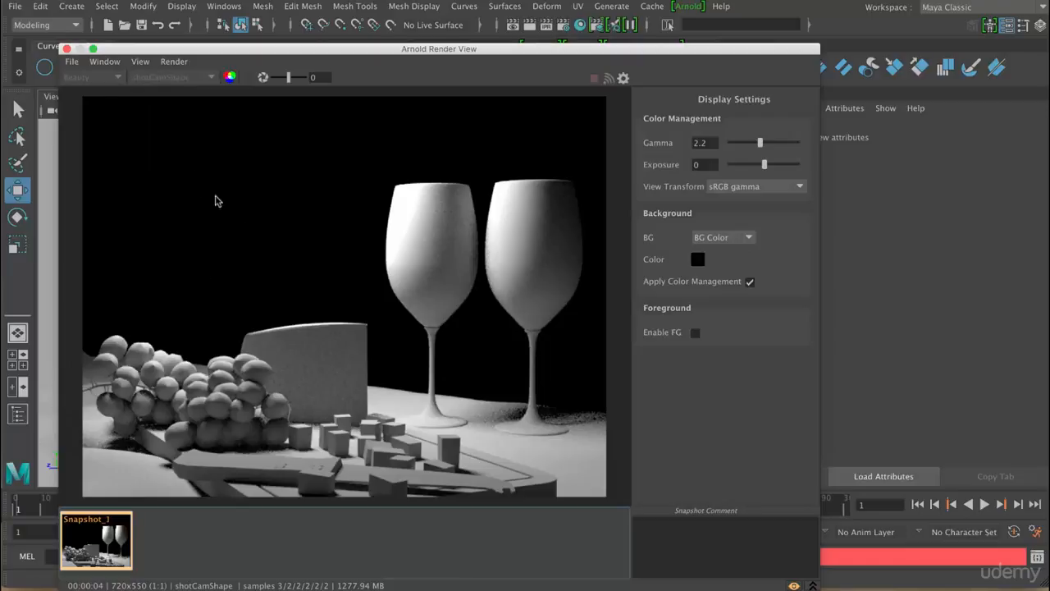
Show the 3D Manipulation and Debug Shading icons in the RenderView toolbar.
left_click(106, 62)
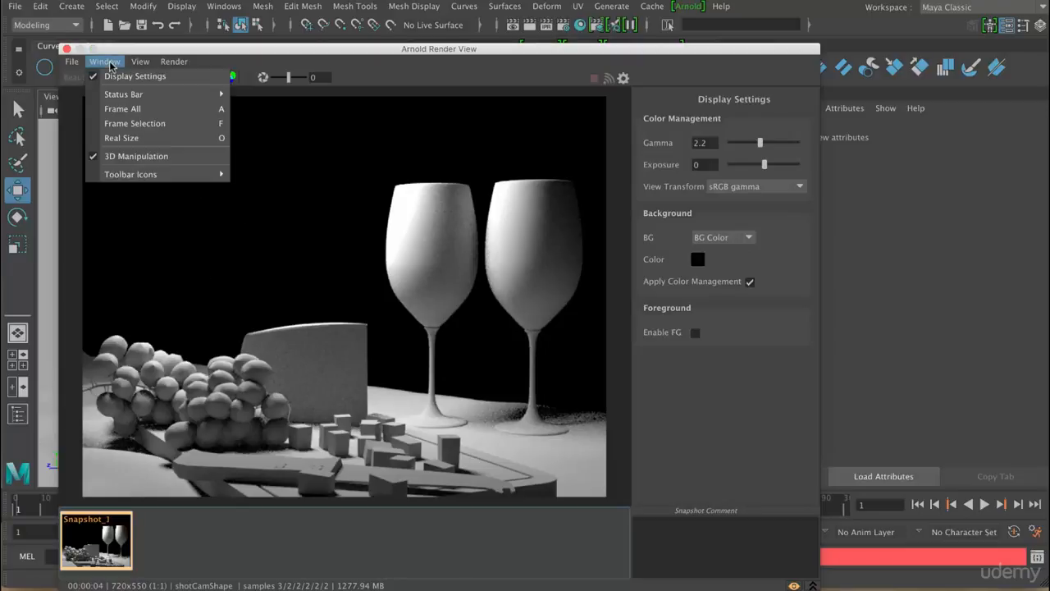
mouse_move(109, 174)
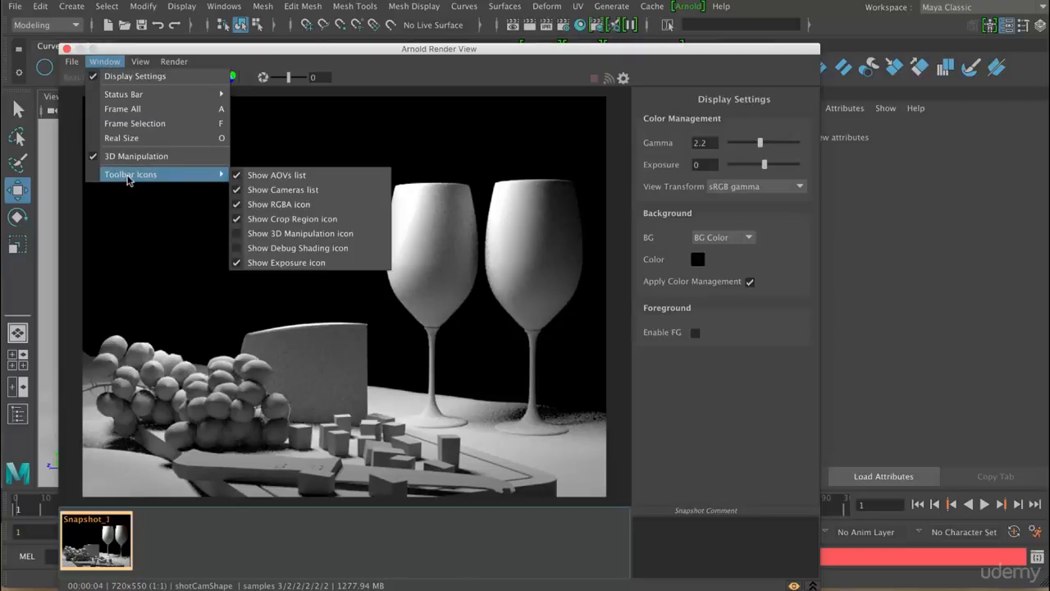
left_click(279, 233)
left_click(104, 61)
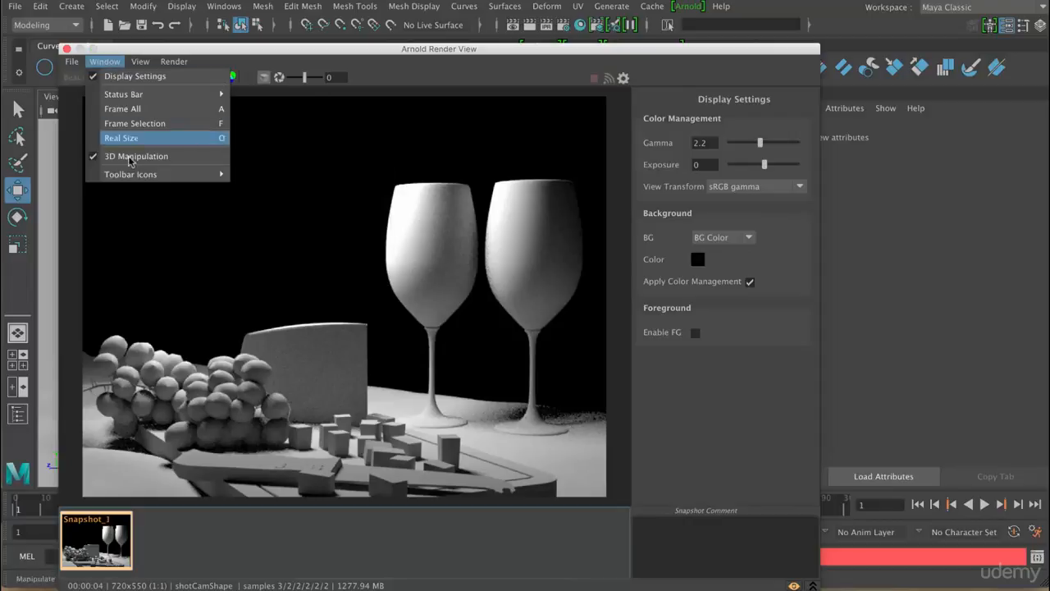
mouse_move(164, 174)
left_click(283, 242)
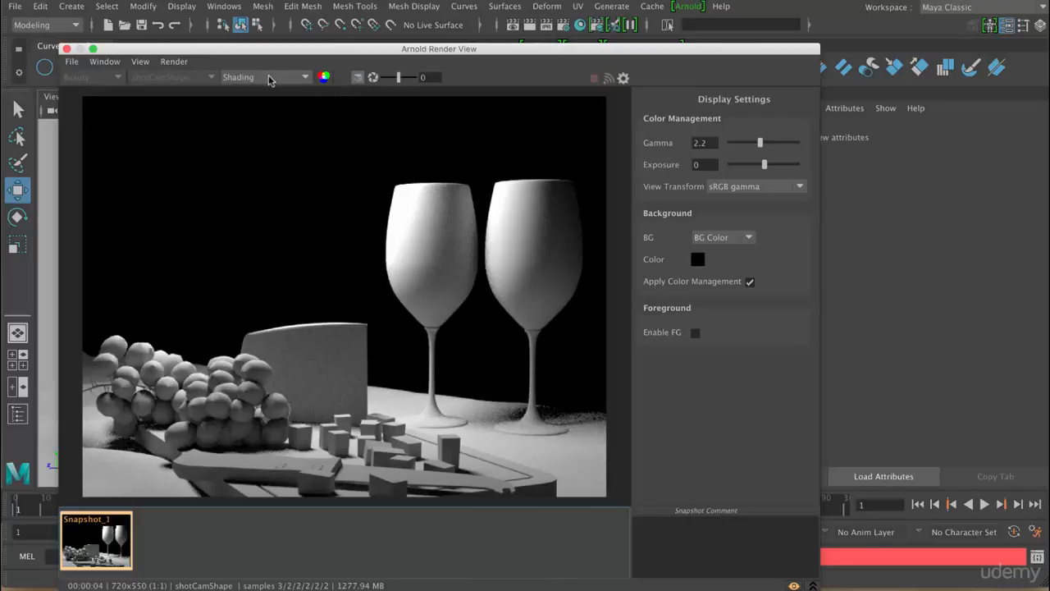
left_click(174, 62)
mouse_move(219, 225)
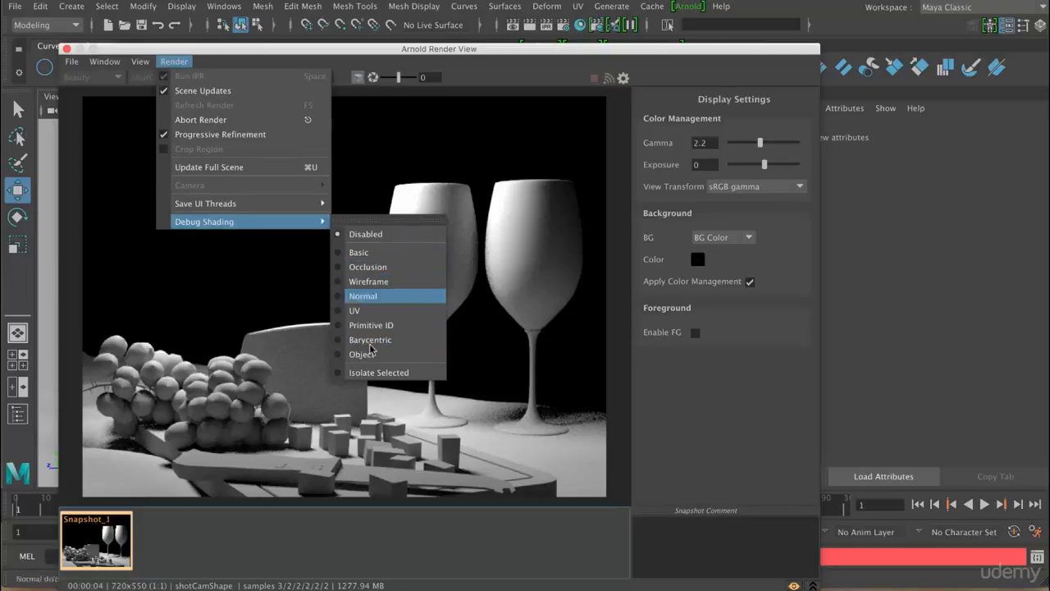
left_click(480, 112)
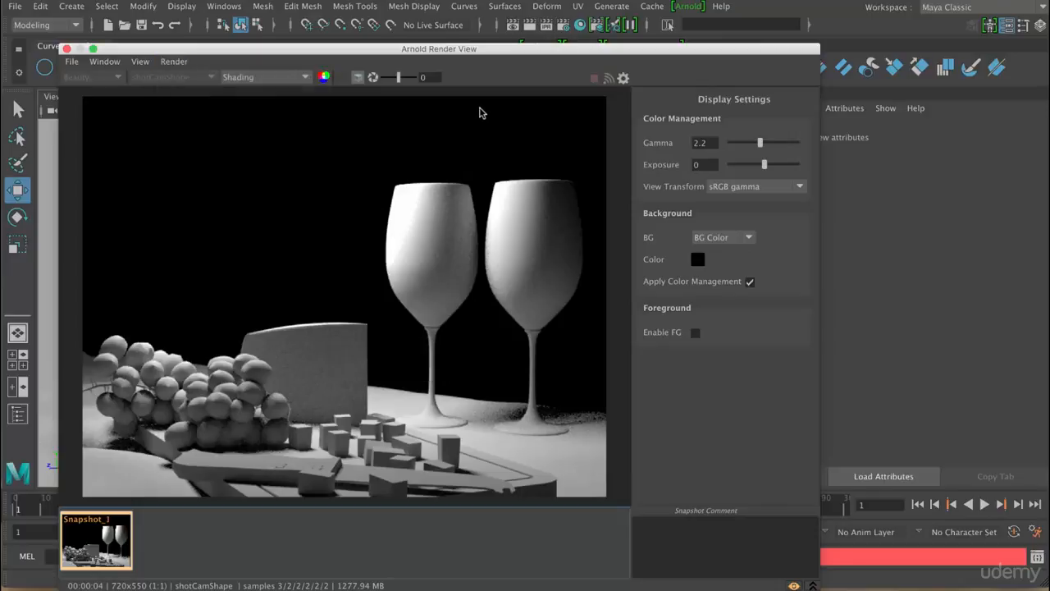
Set the RenderView's debug shading mode to Basic and switch from the stored snapshot back to the live render.
left_click(289, 79)
left_click(276, 100)
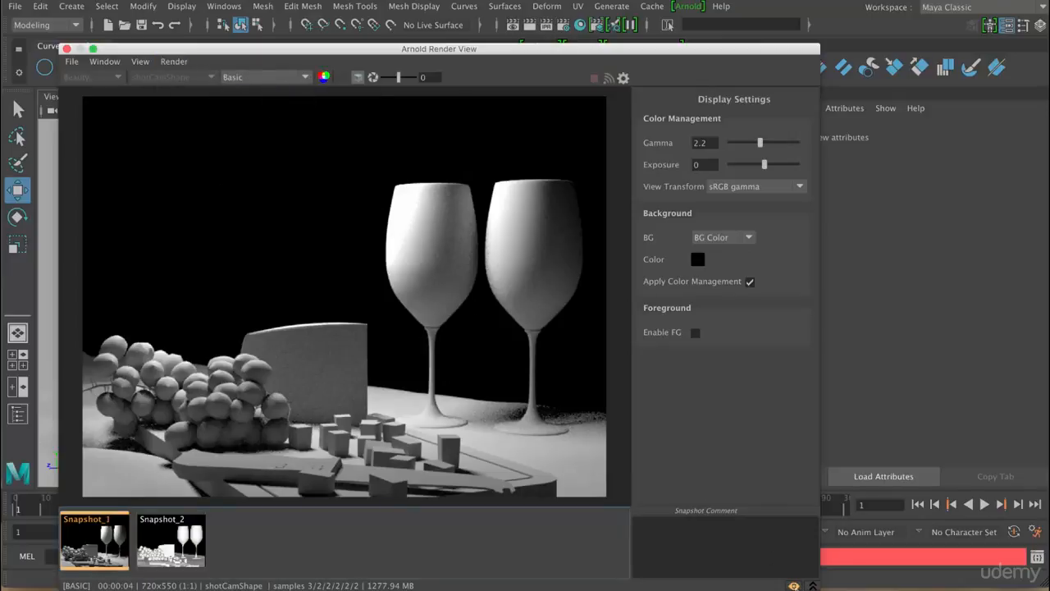
left_click(794, 585)
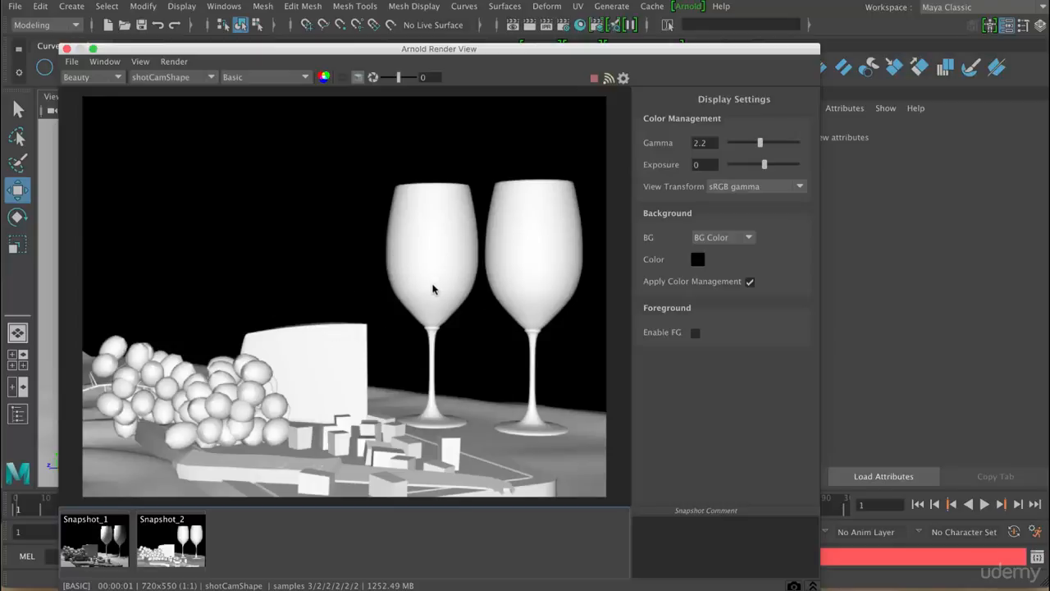
Preview the still life in the Occlusion, Wireframe and Normal debug shading modes, one after another.
left_click(285, 78)
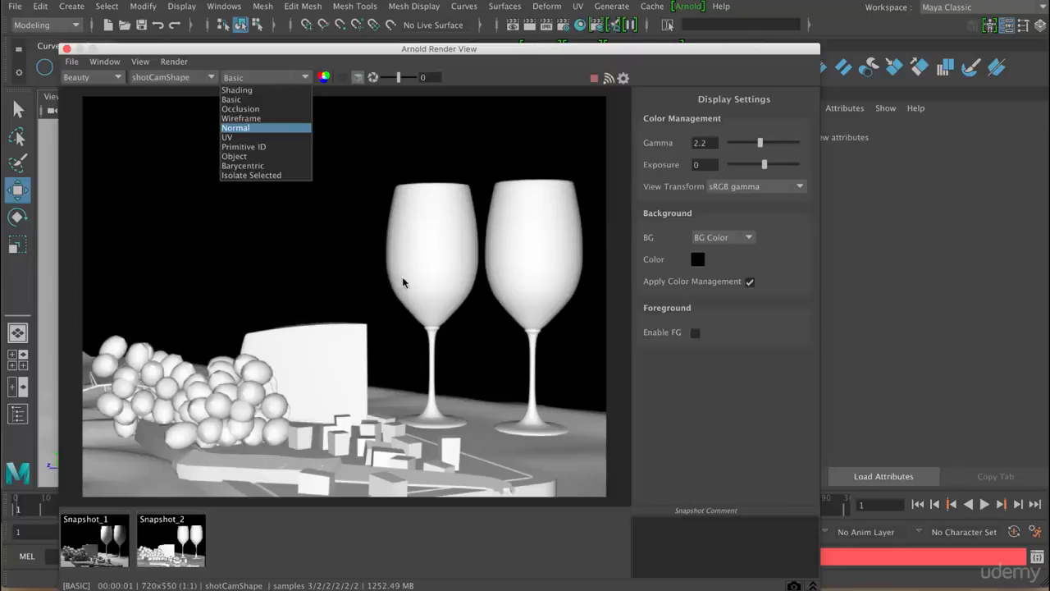
left_click(246, 110)
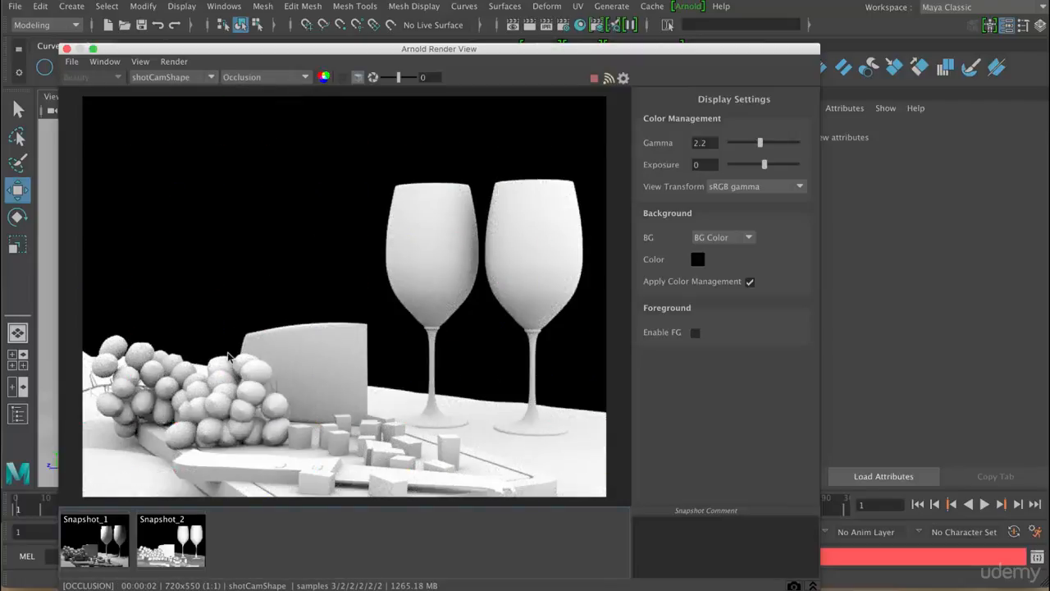
left_click(259, 79)
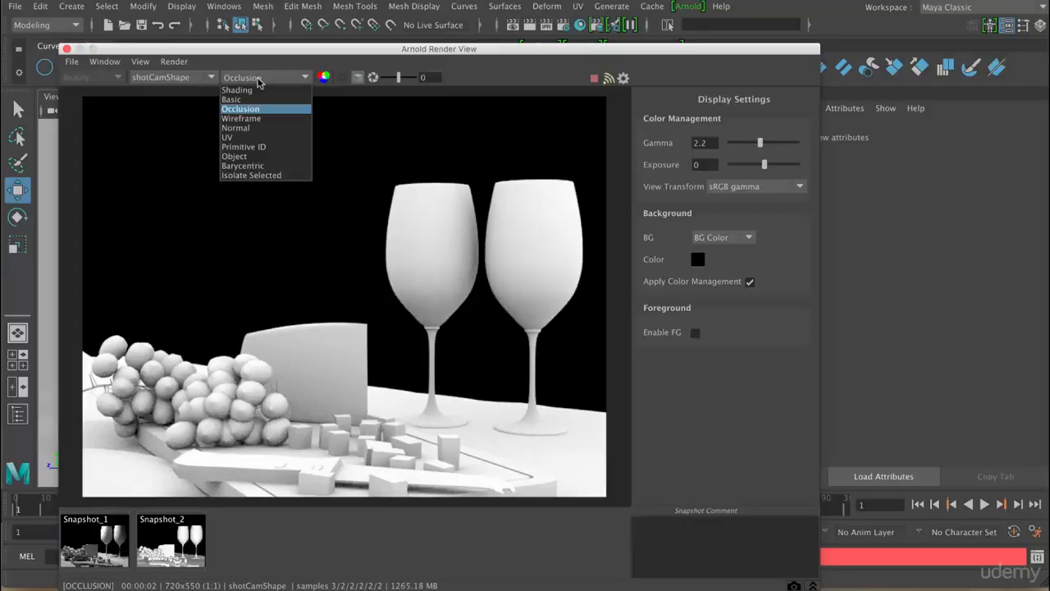
left_click(256, 119)
left_click(261, 79)
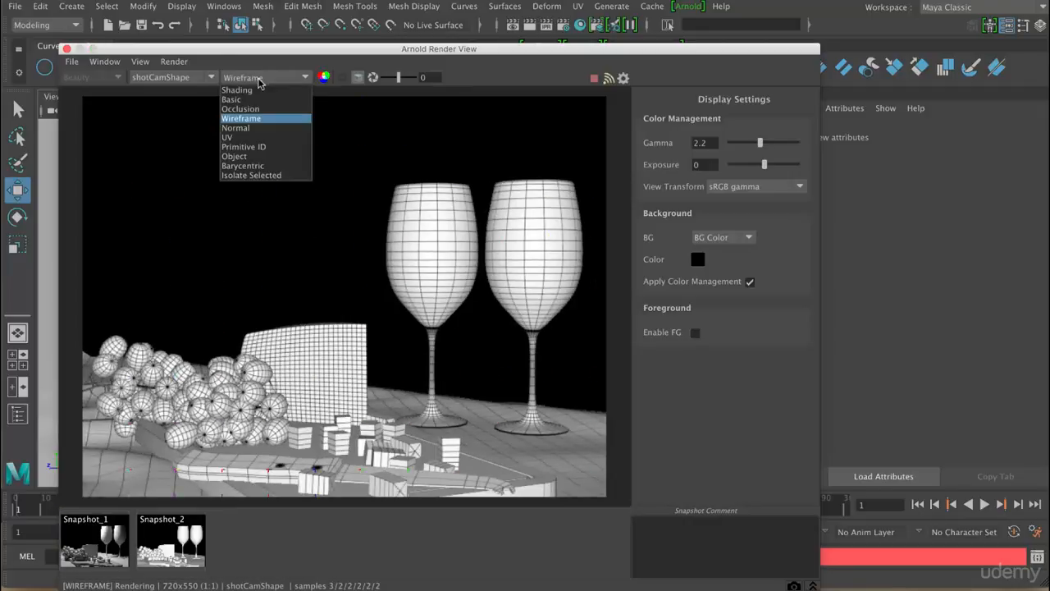
left_click(260, 128)
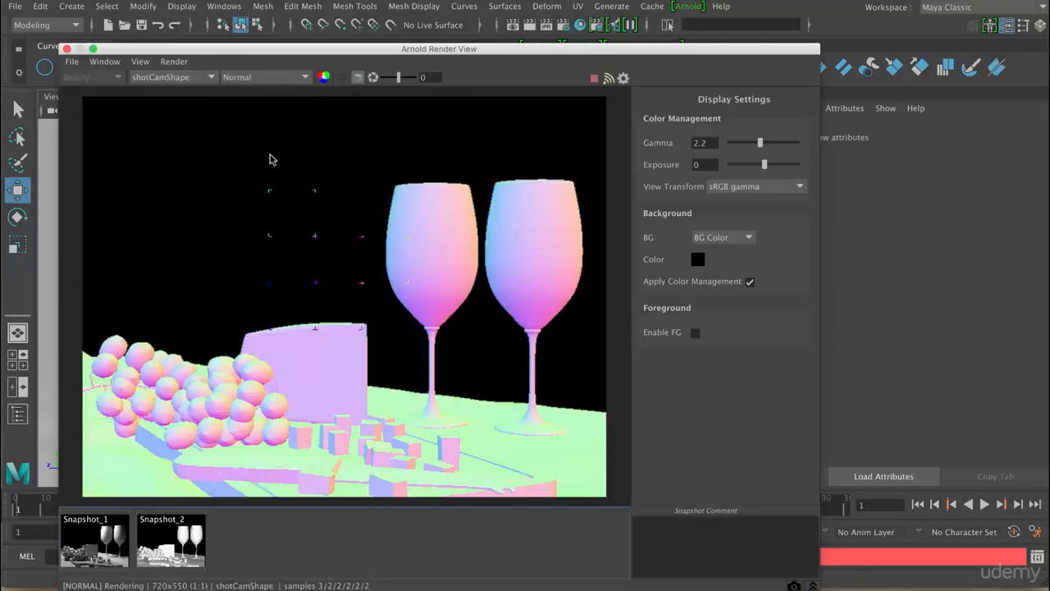
Preview the still life in the Object and Barycentric debug shading modes.
left_click(283, 80)
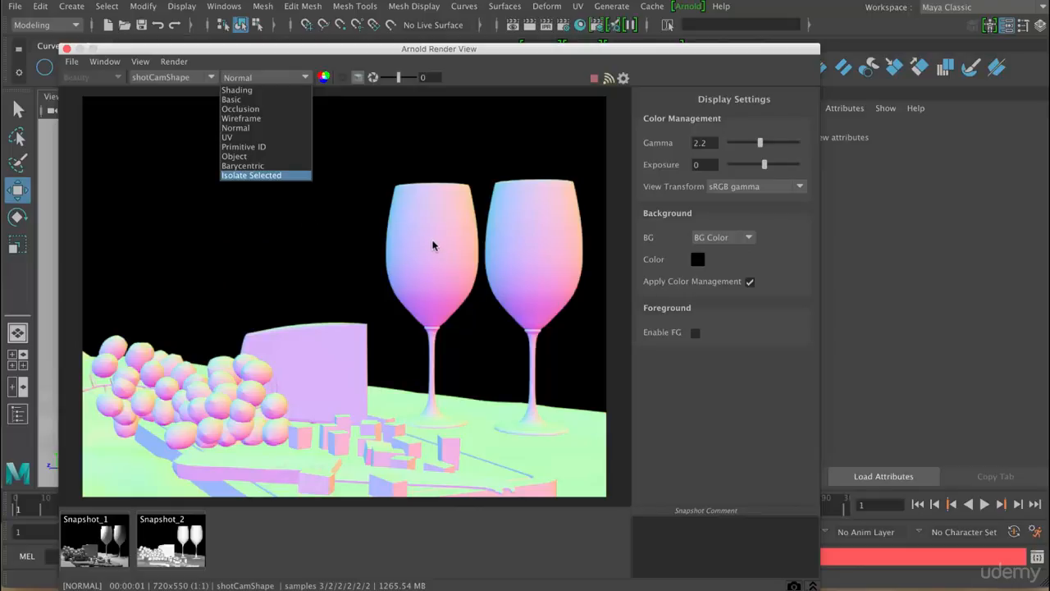
left_click(244, 160)
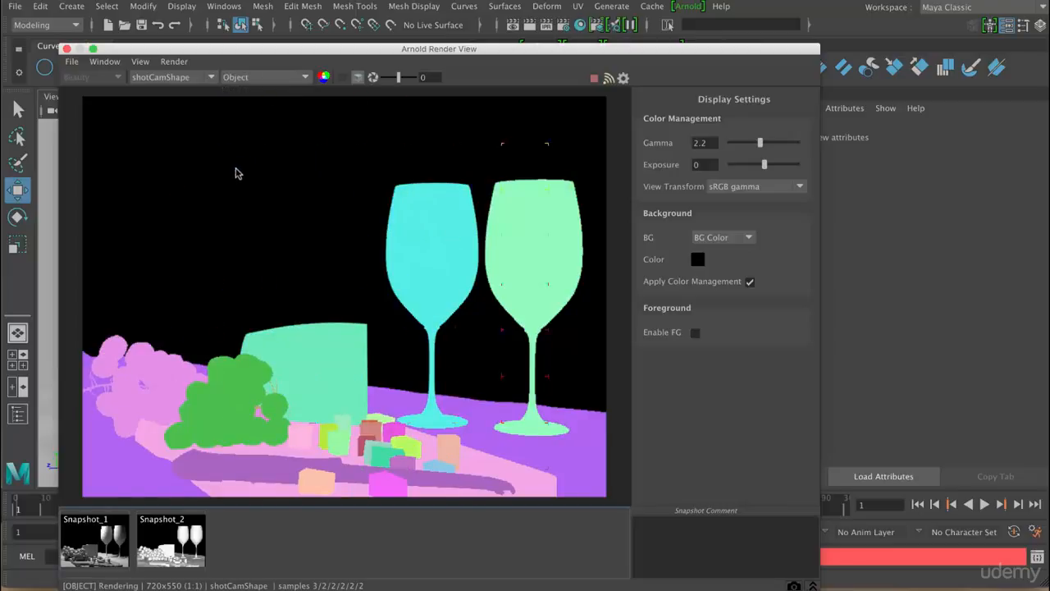
left_click(267, 78)
left_click(266, 167)
Isolate the glasses, cheese wedge, board and grapes one by one with Isolate Selected, and return the debug mode to Shading.
left_click(265, 77)
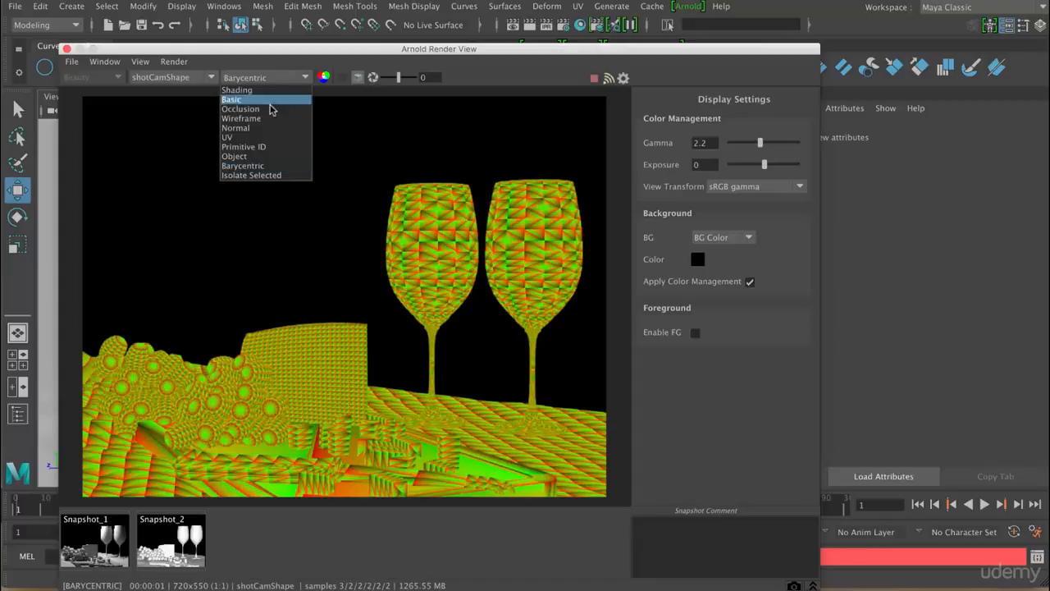
left_click(266, 176)
left_click(418, 275)
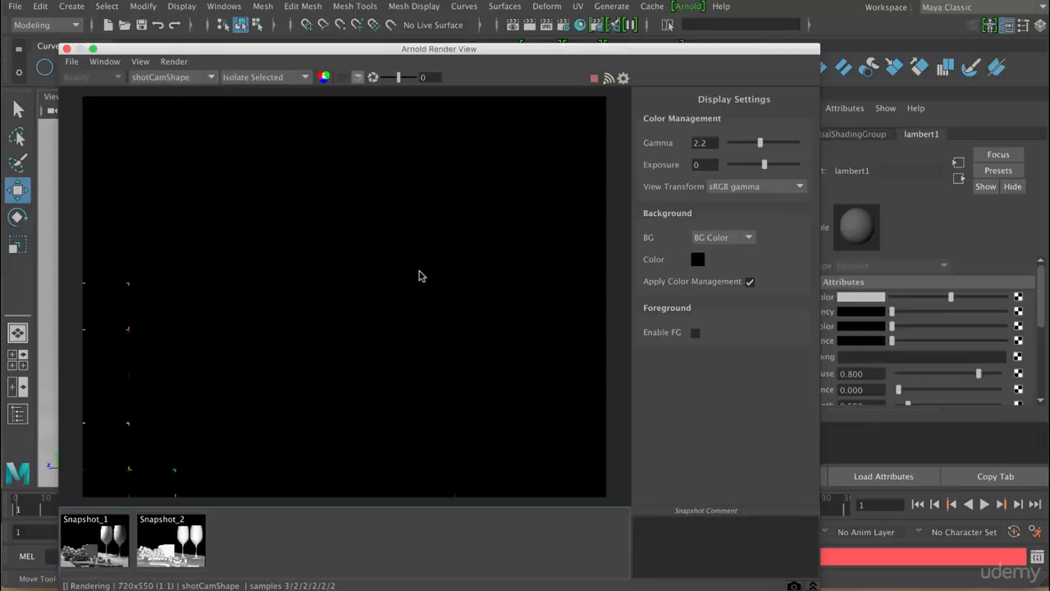
left_click(503, 263)
left_click(357, 354)
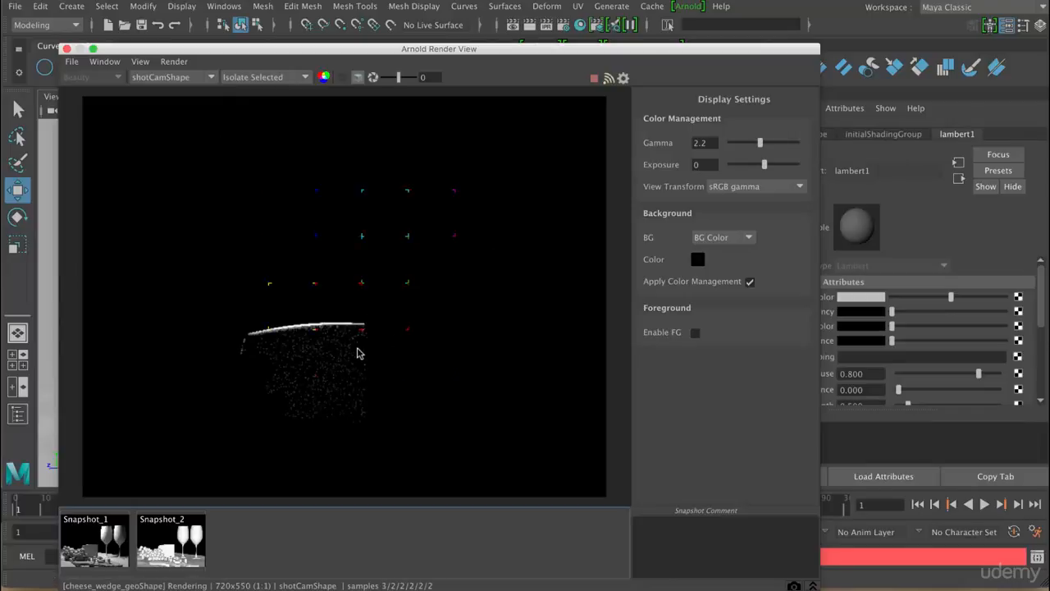
left_click(316, 426)
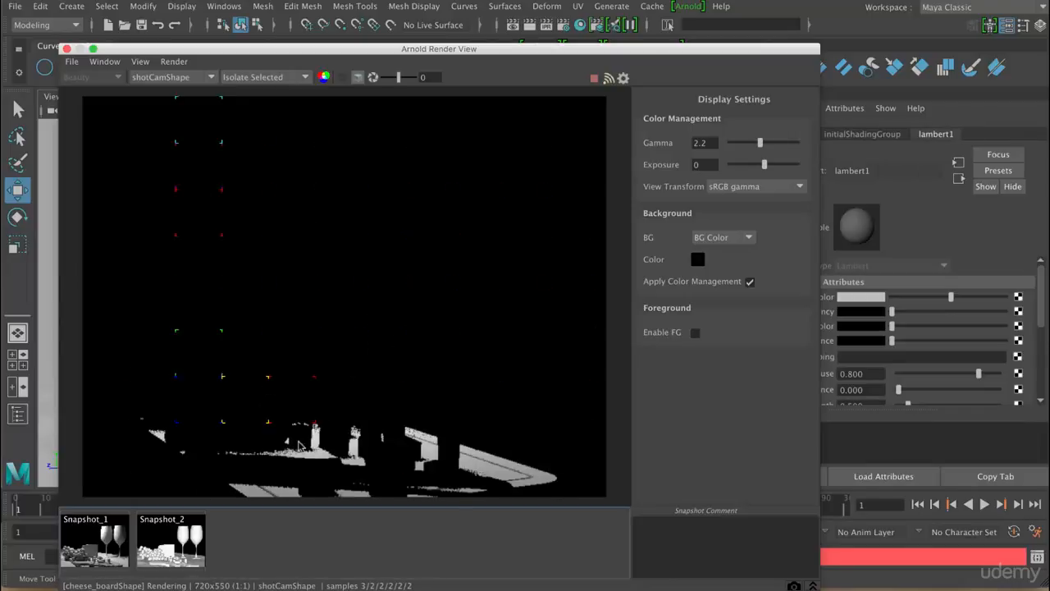
left_click(239, 433)
left_click(144, 413)
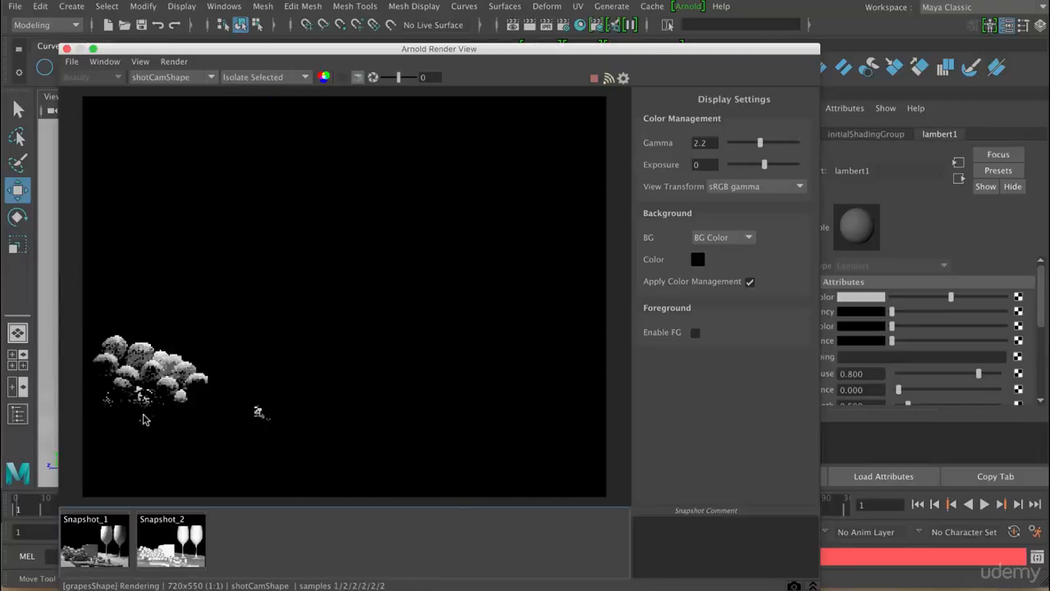
left_click(248, 362)
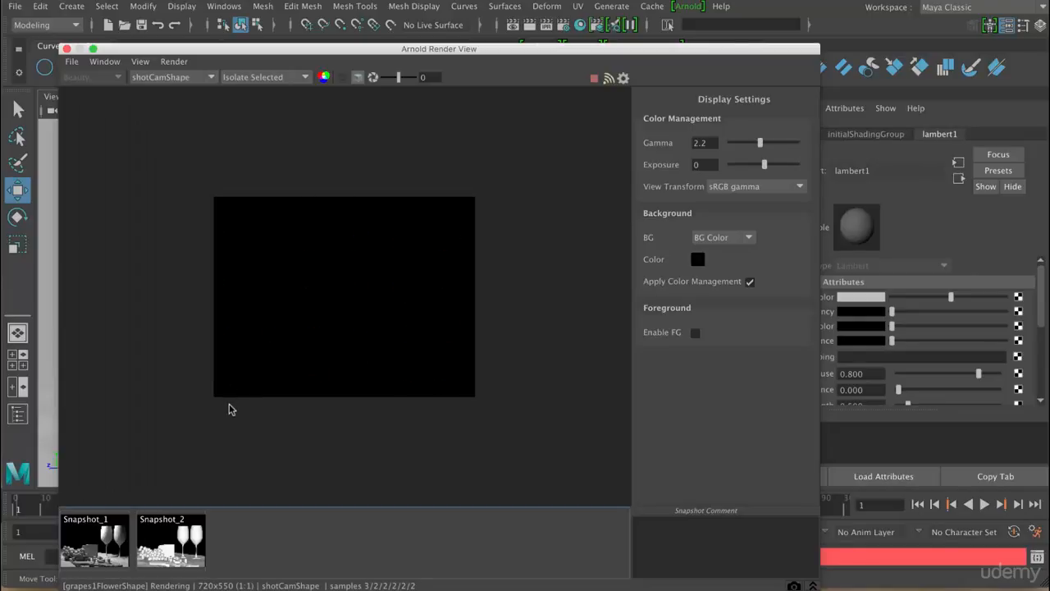
left_click(292, 77)
left_click(246, 89)
Turn on Darken Out-Of-Region for the RenderView.
left_click(136, 64)
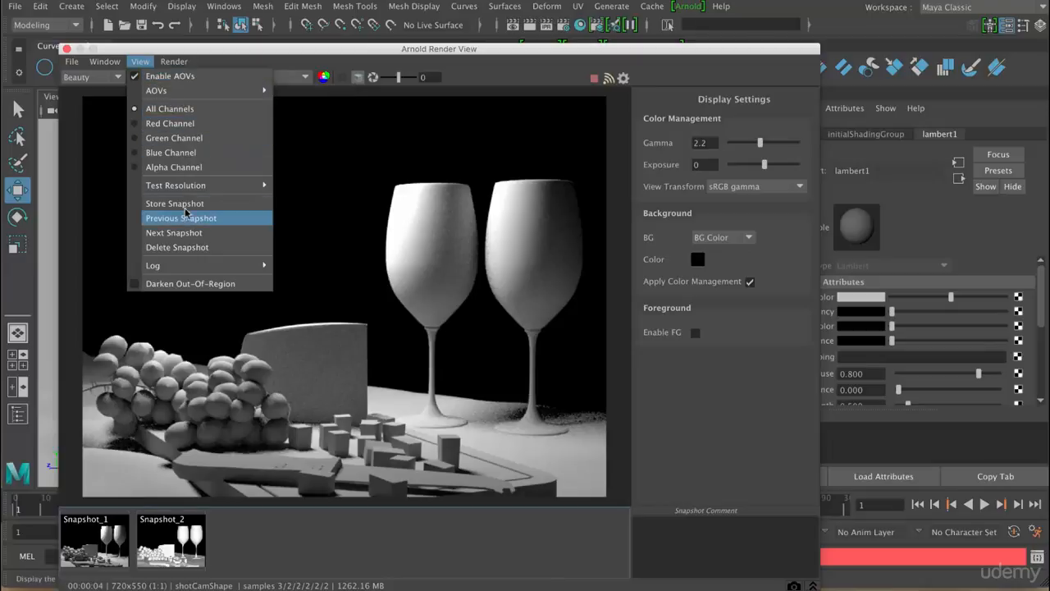
mouse_move(191, 184)
left_click(183, 284)
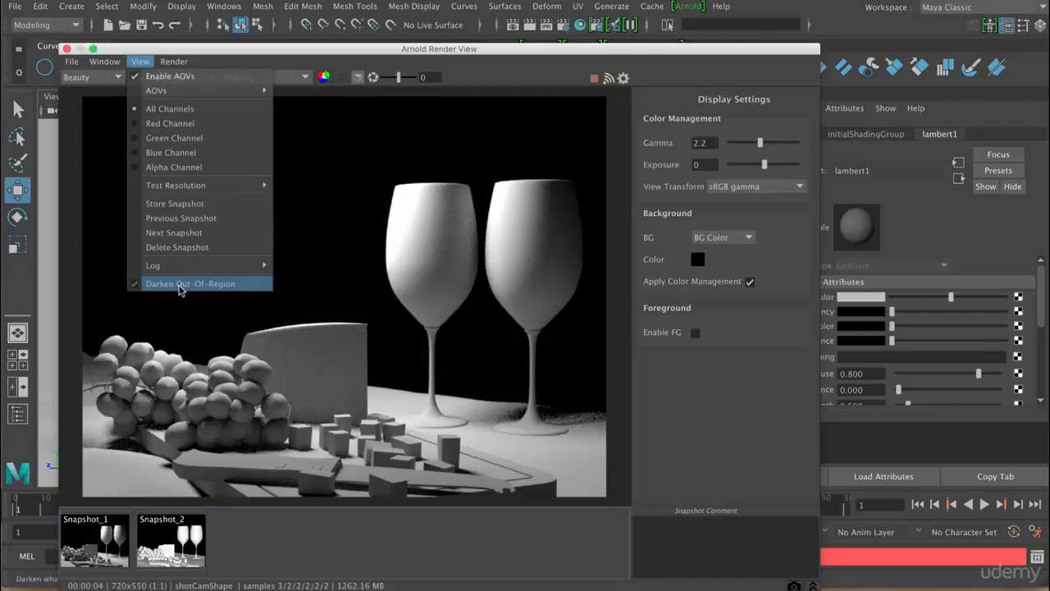
Enable the crop region, draw it across the cheese and glasses, and adjust it to frame the bowl of the left wine glass.
left_click(343, 77)
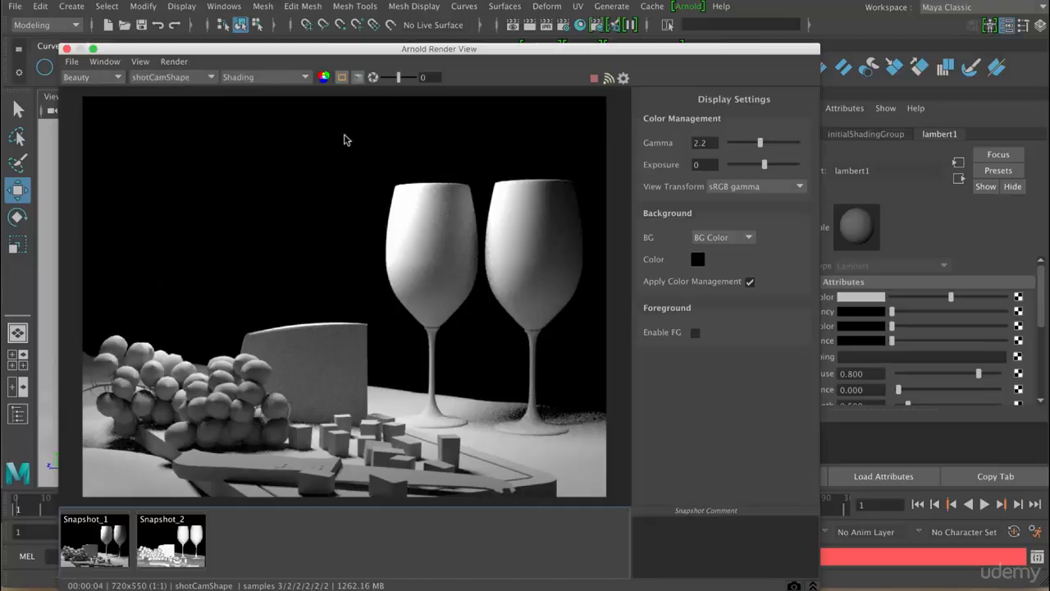
left_click_drag(302, 196, 517, 350)
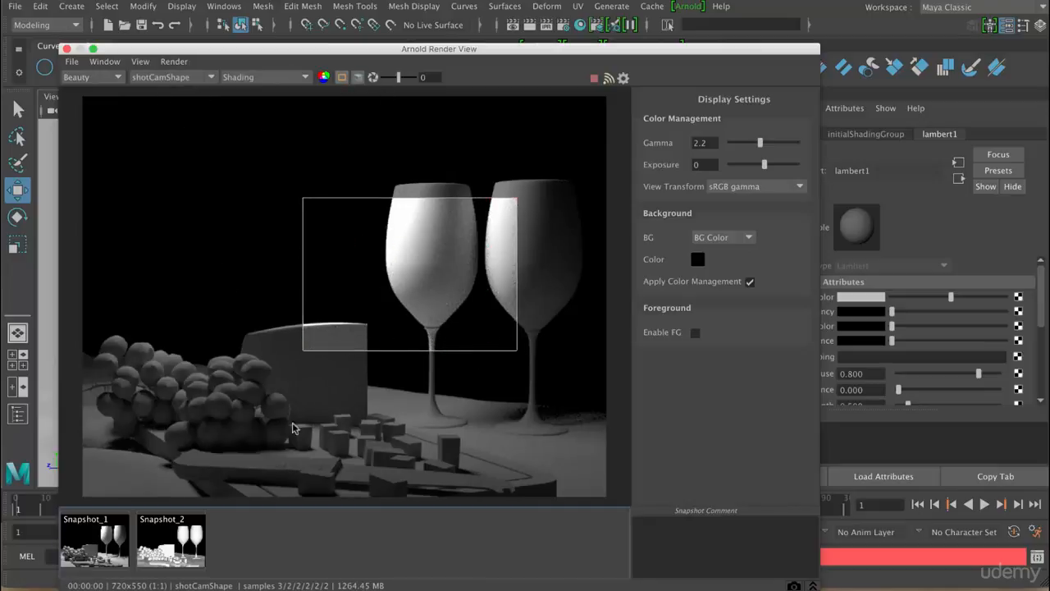
left_click_drag(410, 278, 394, 248)
left_click_drag(302, 178, 429, 241)
left_click_drag(467, 283, 438, 243)
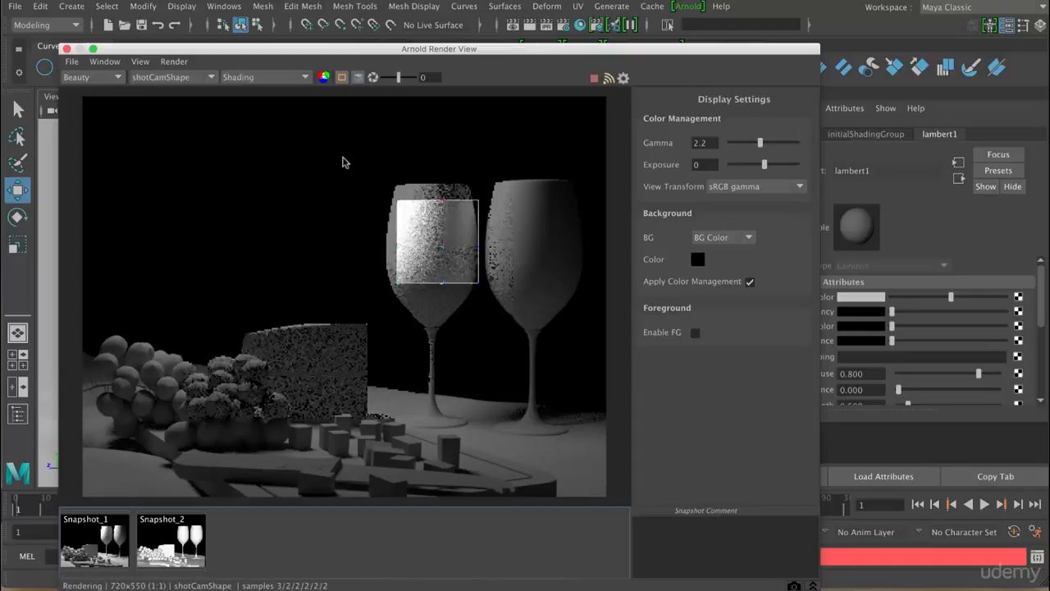
Turn off Darken Out-Of-Region and stop the running IPR render.
left_click(131, 61)
left_click(188, 289)
left_click(170, 63)
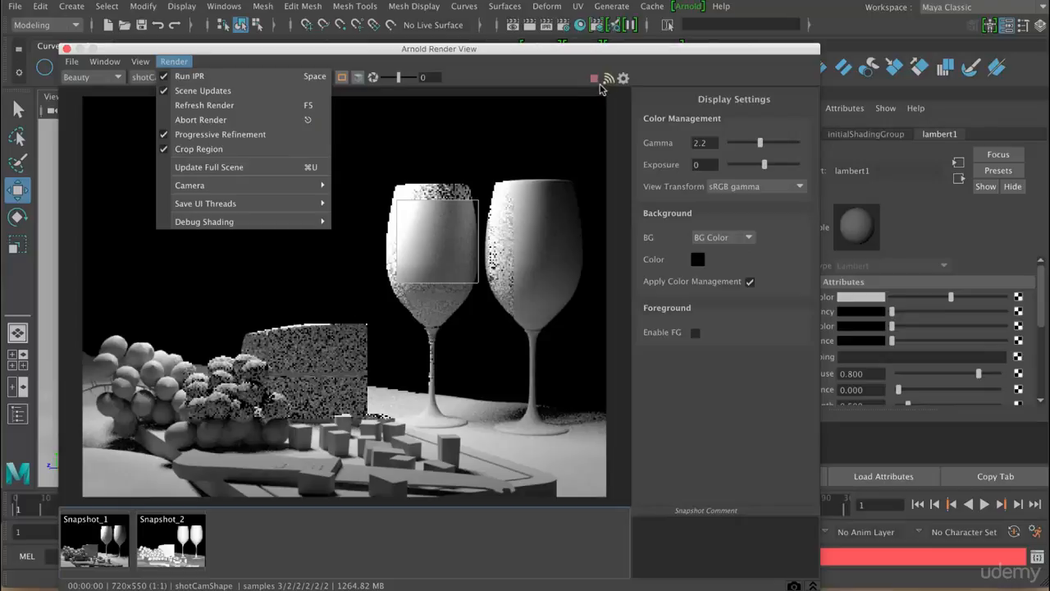
left_click(444, 165)
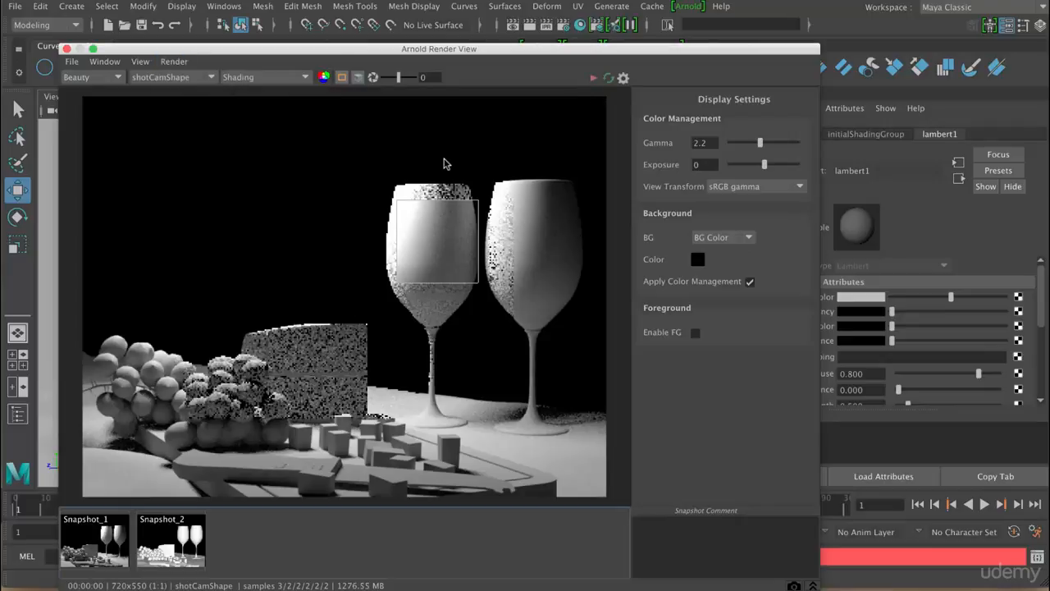